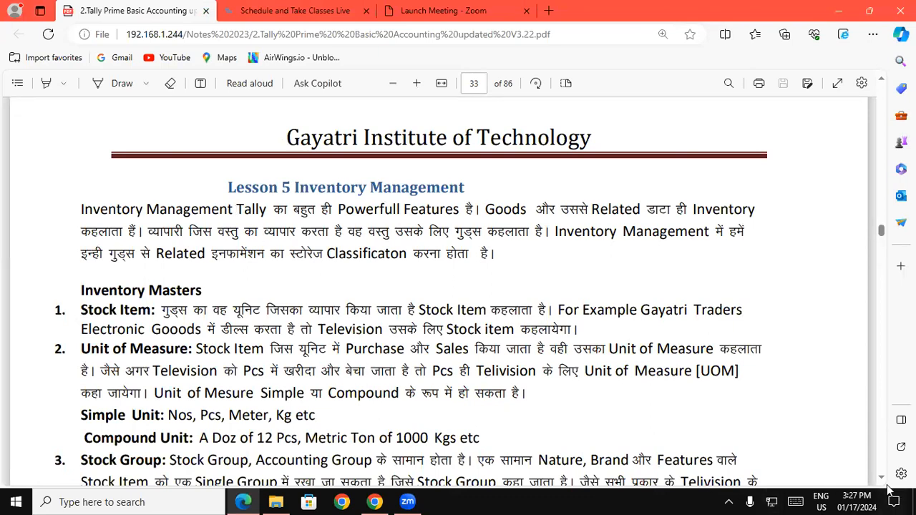
Underline "Powerfull", "करता", "लिए गुड्स", "Inventory" and "Related" in the Inventory Management introduction with the Draw pen.
scroll(880, 482, down, 3)
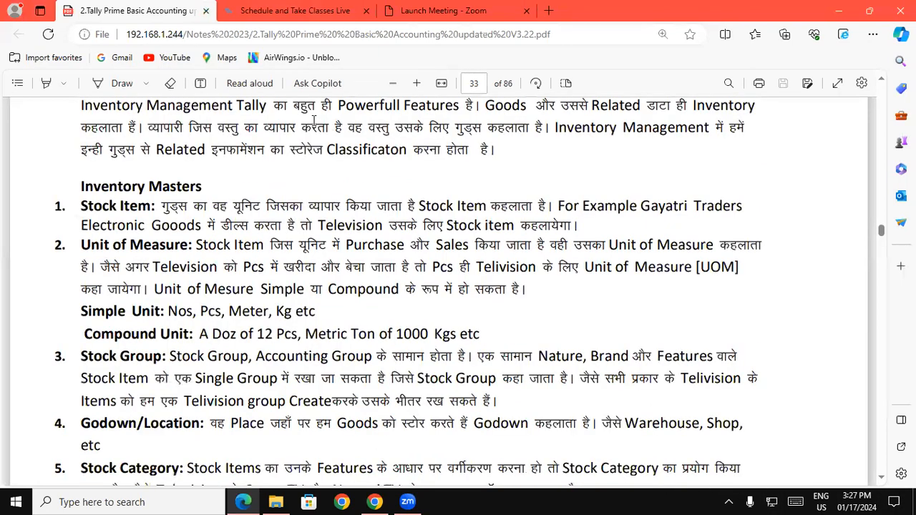
drag(300, 107, 423, 113)
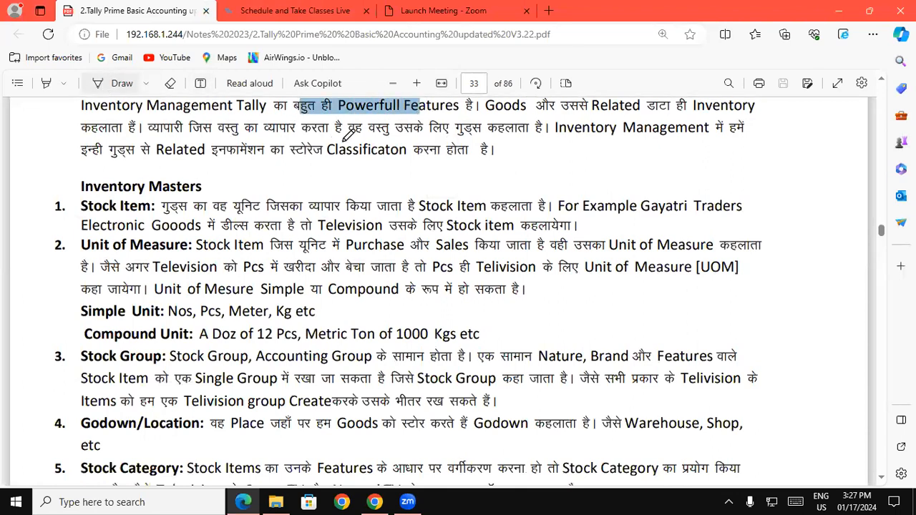
click(111, 84)
drag(339, 112, 403, 111)
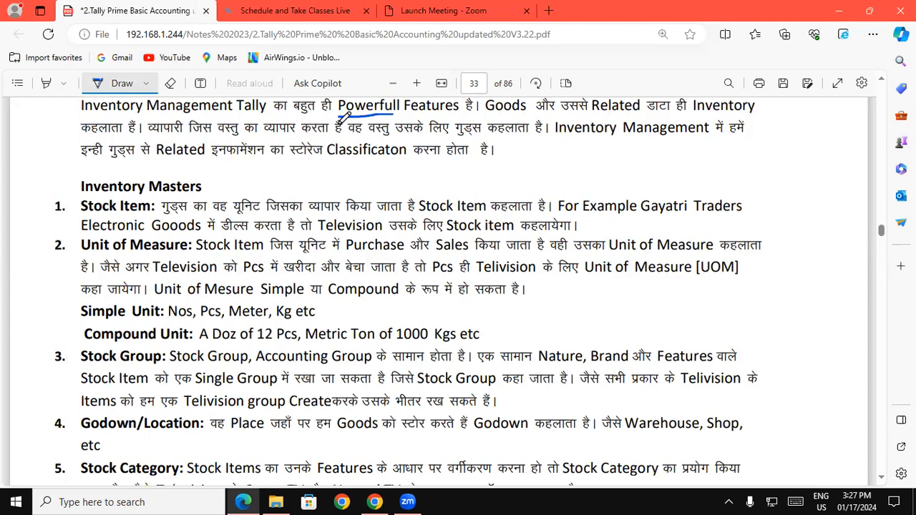
drag(291, 143, 313, 142)
drag(430, 143, 478, 140)
drag(551, 142, 593, 146)
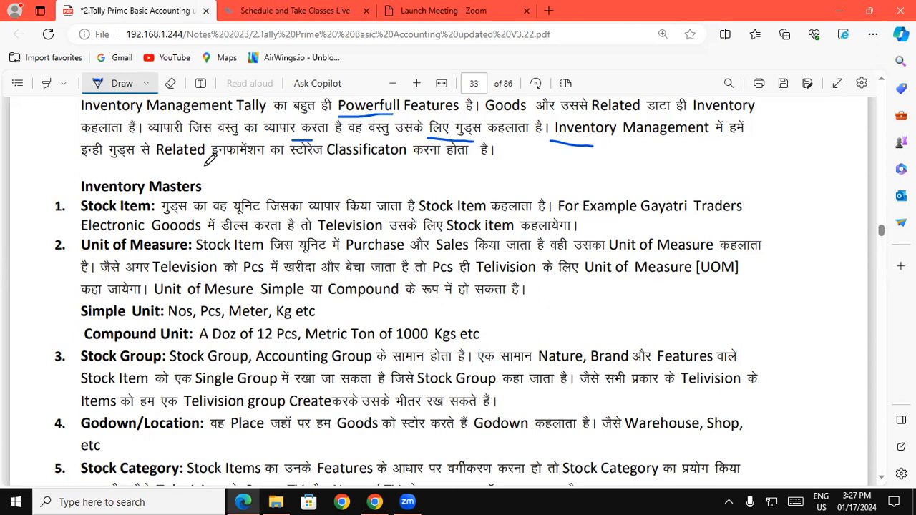
drag(150, 160, 188, 162)
Tick item 1 under Inventory Masters and underline the headings "Stock Item" and "Unit of Measure".
mouse_move(44, 207)
mouse_down()
mouse_move(52, 218)
mouse_move(66, 203)
mouse_up()
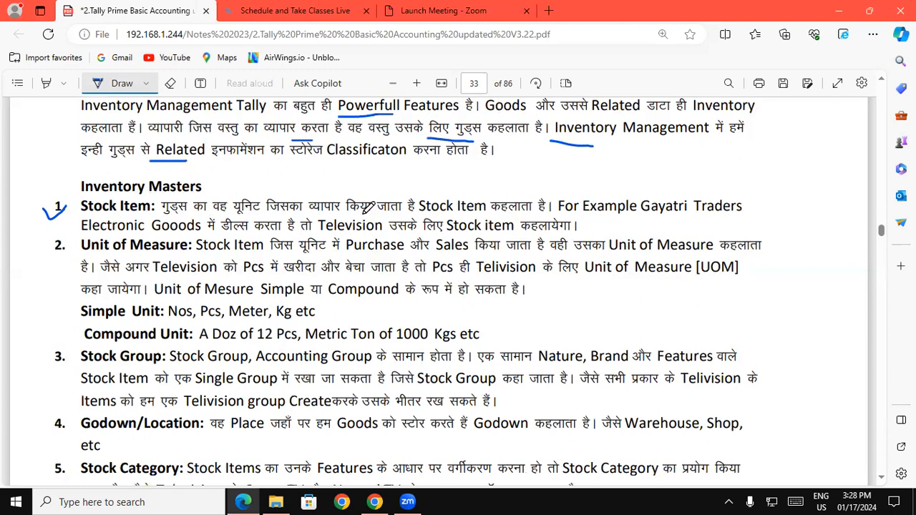
drag(81, 214, 141, 213)
drag(81, 254, 190, 254)
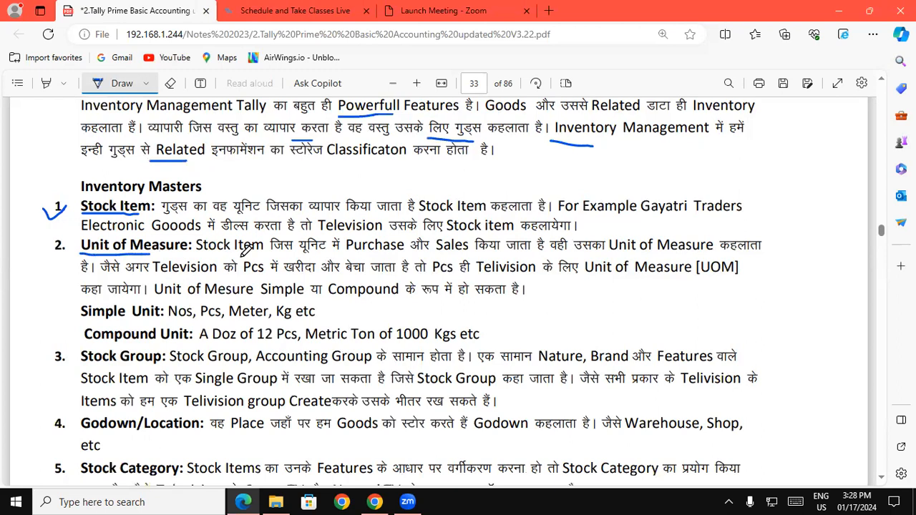
Underline "Purchase", the second "Unit of Measure", both "Pcs" and the word "Telivision" in the Unit of Measure description.
drag(346, 255, 405, 254)
drag(609, 254, 706, 252)
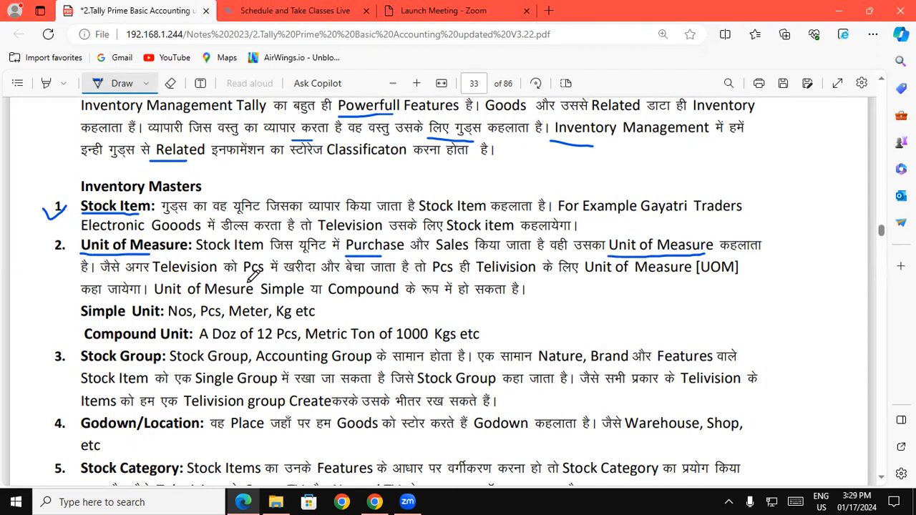
drag(245, 283, 271, 280)
drag(432, 281, 535, 279)
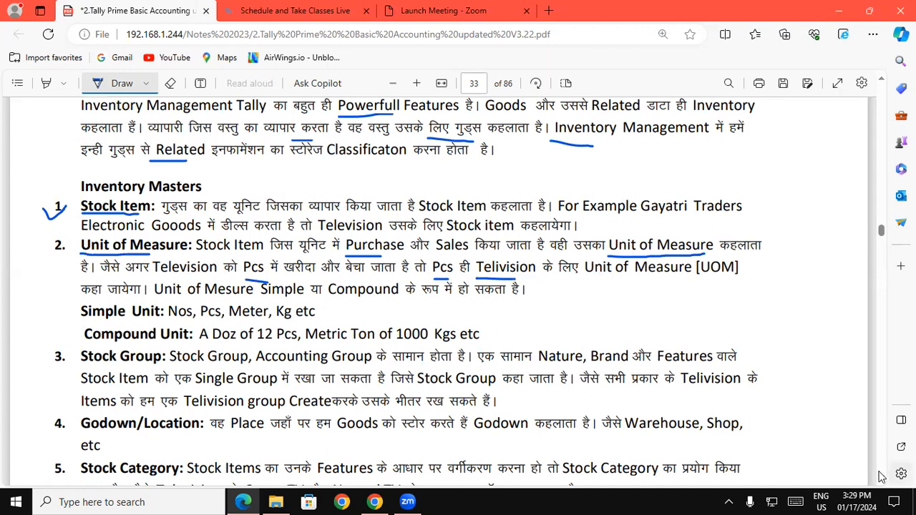
Underline the Simple Unit label with Nos, Pcs, Meter and Kg, and the Compound Unit label with "A Doz of 12 Pcs" and "Metric Ton".
scroll(884, 481, down, 2)
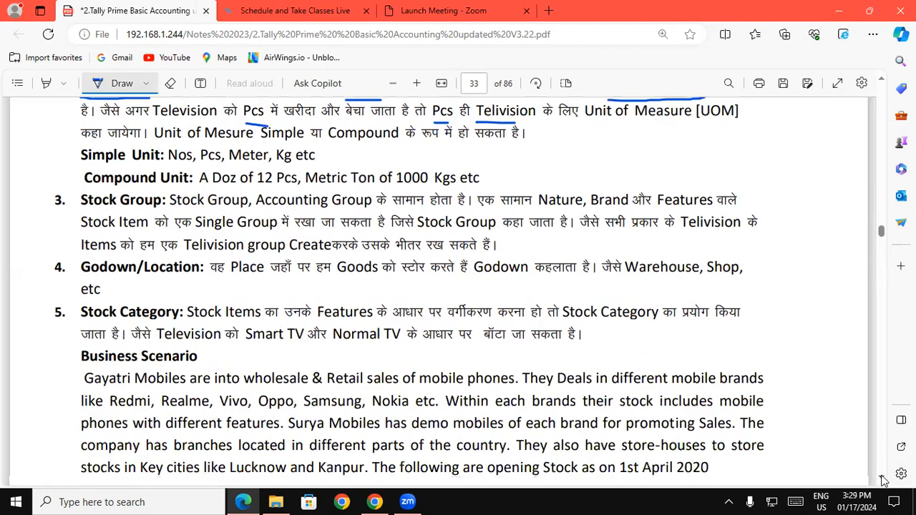
drag(73, 162, 293, 168)
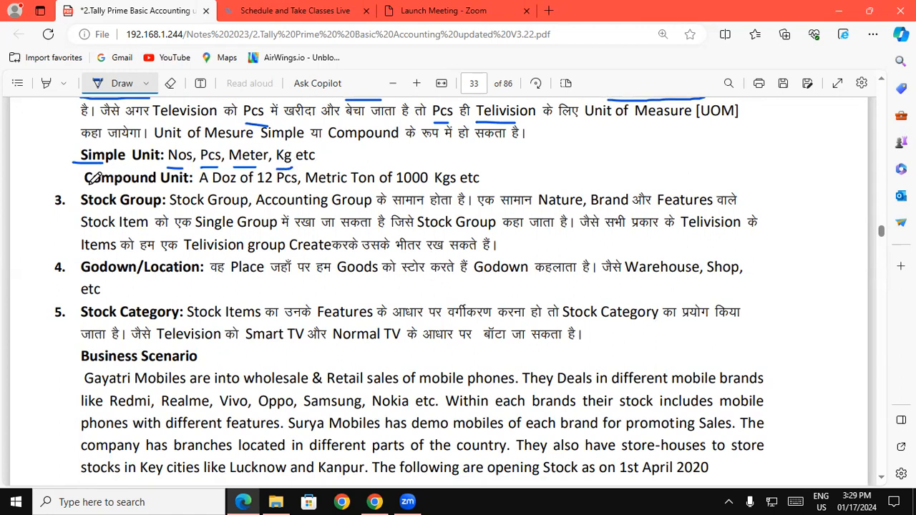
drag(136, 184, 290, 190)
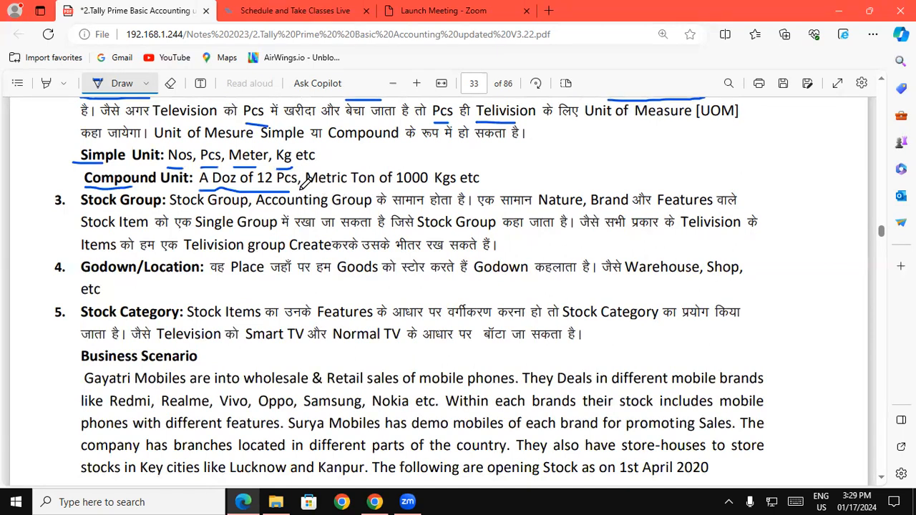
drag(305, 188, 379, 187)
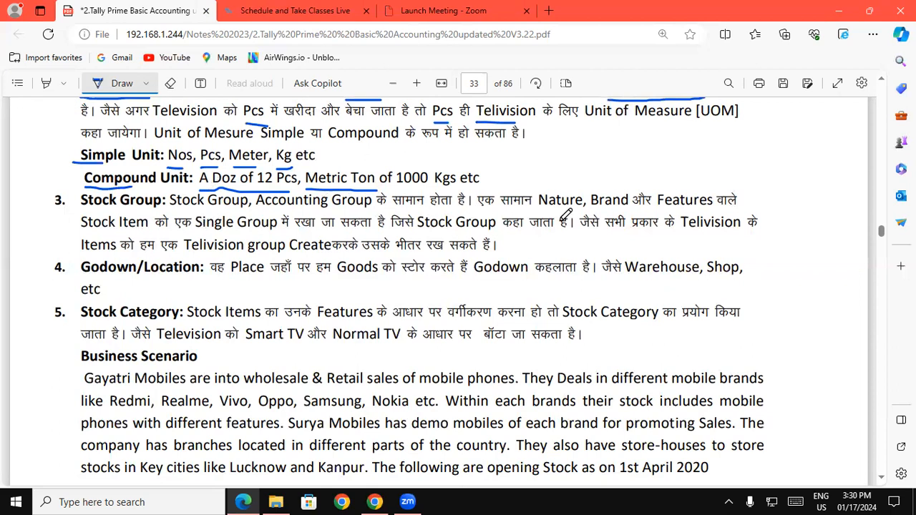
Underline Nature, Brand, Features, "Single Group" and "Stock Group" in the Stock Group description, and underline "Telivision group" twice.
drag(542, 213, 712, 210)
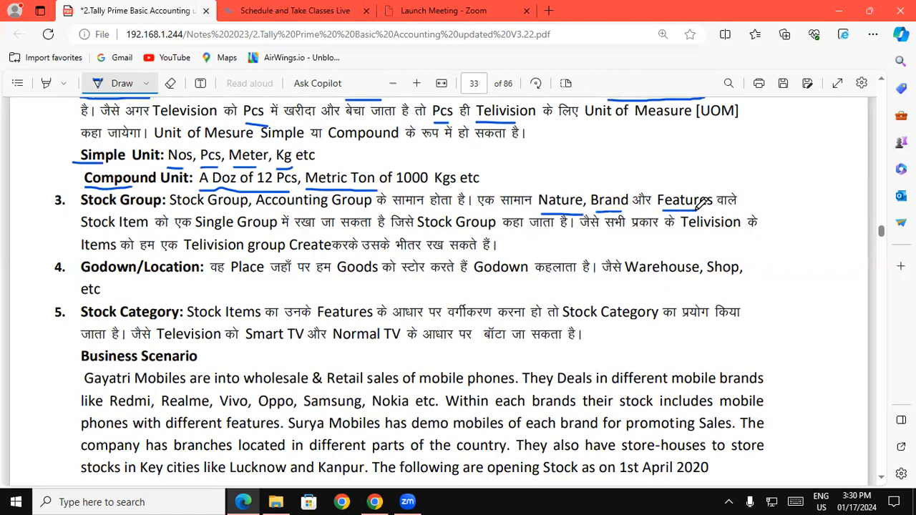
drag(196, 230, 276, 229)
drag(417, 238, 496, 239)
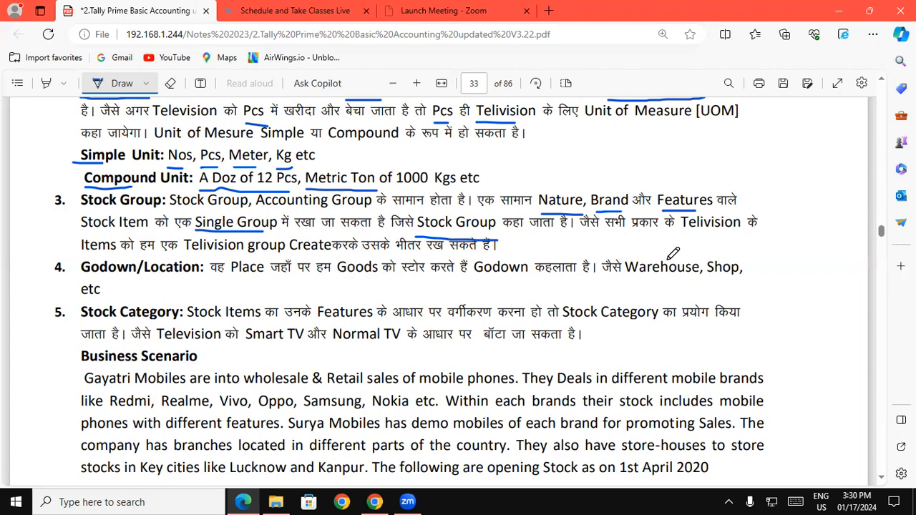
drag(185, 252, 309, 252)
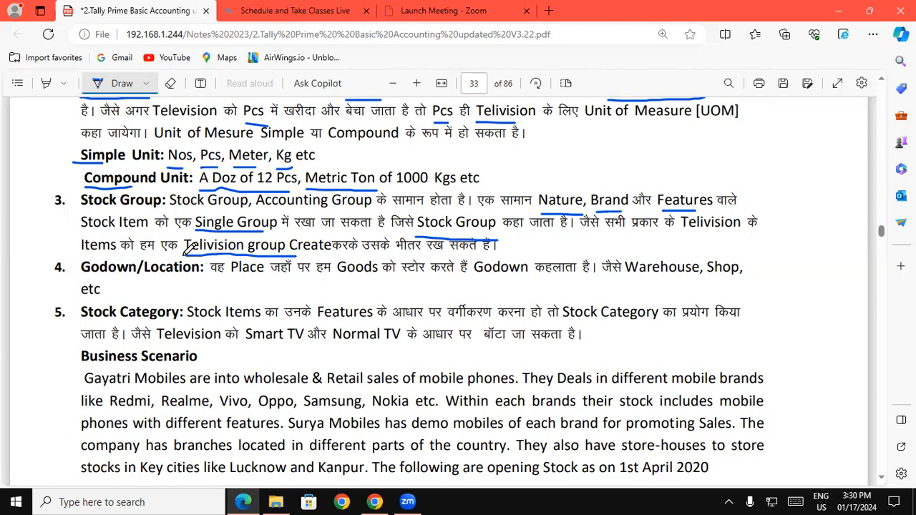
drag(230, 254, 289, 257)
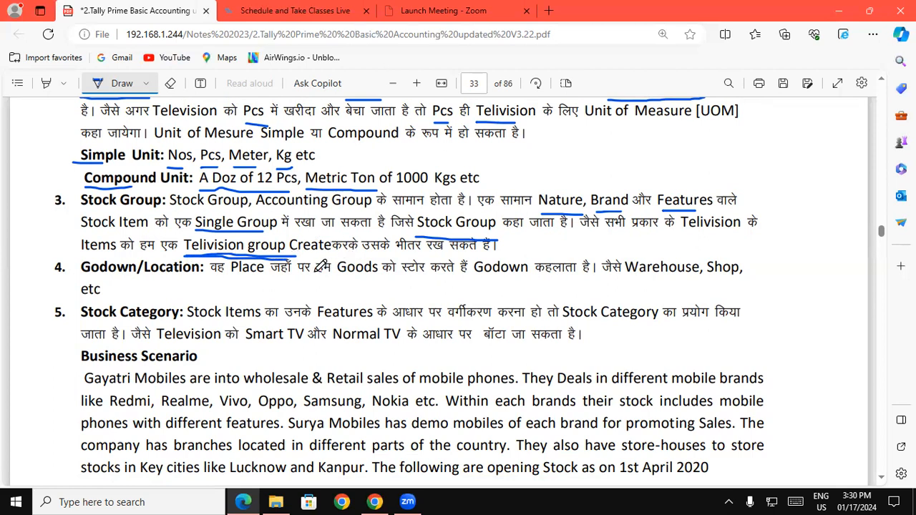
Underline "Goods", "Godown", "Warehouse" and "Shop" in the Godown/Location description.
drag(337, 281, 370, 280)
drag(474, 281, 505, 281)
drag(625, 280, 738, 277)
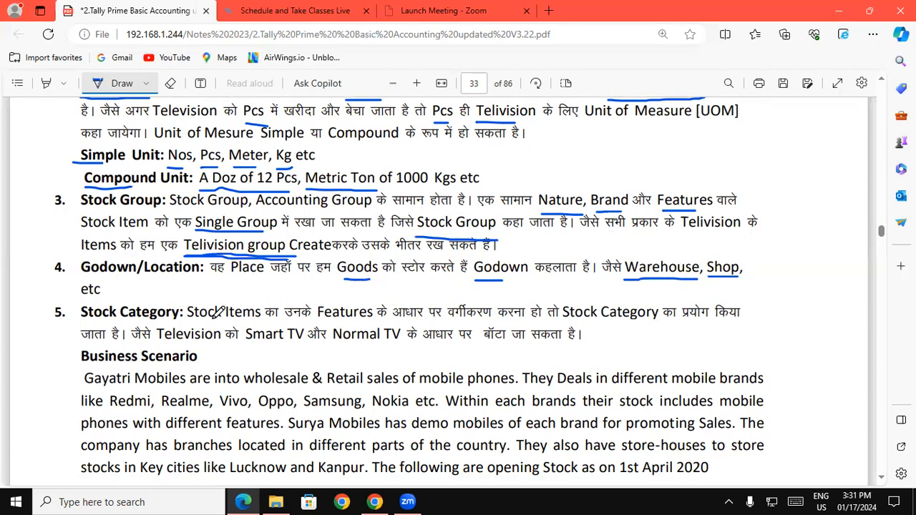
Underline the Stock Category heading and, in its description, "Stock Items", "उनके Features" and "Stock Category", the last one twice.
drag(105, 319, 131, 320)
drag(189, 322, 261, 322)
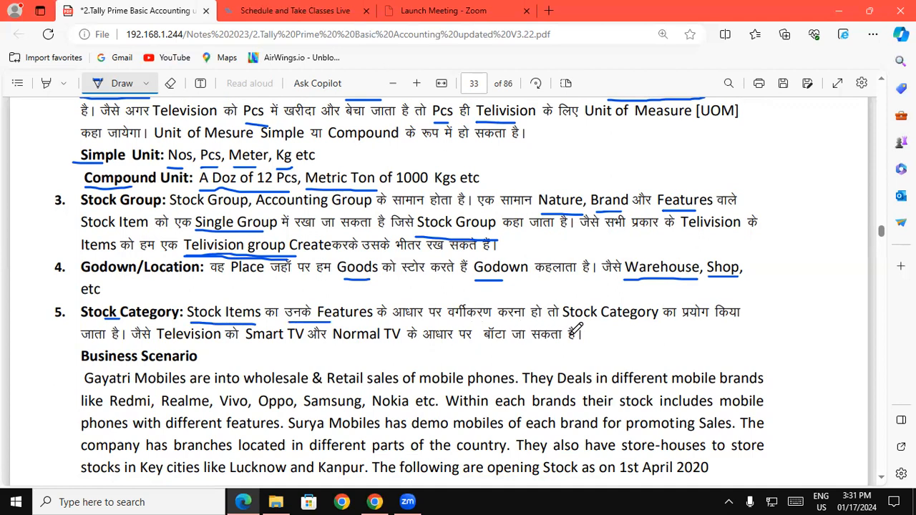
drag(320, 322, 362, 317)
drag(564, 324, 657, 322)
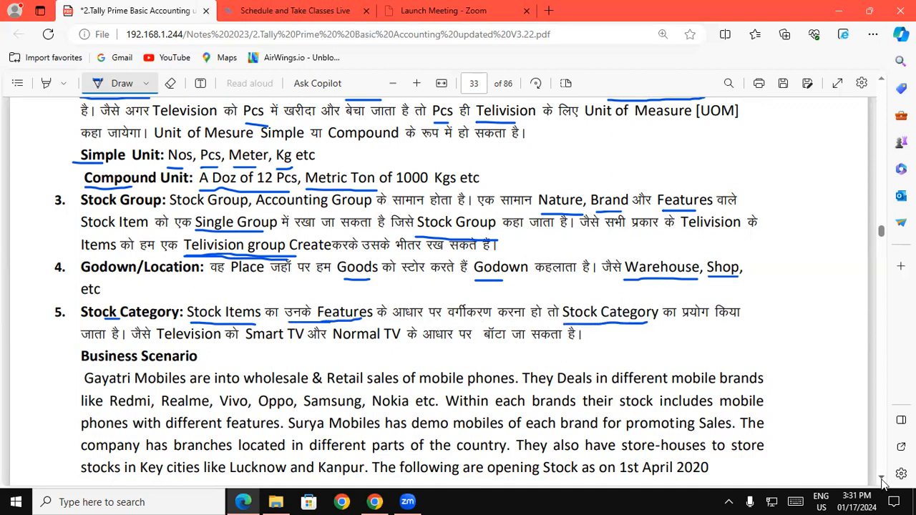
scroll(883, 481, down, 3)
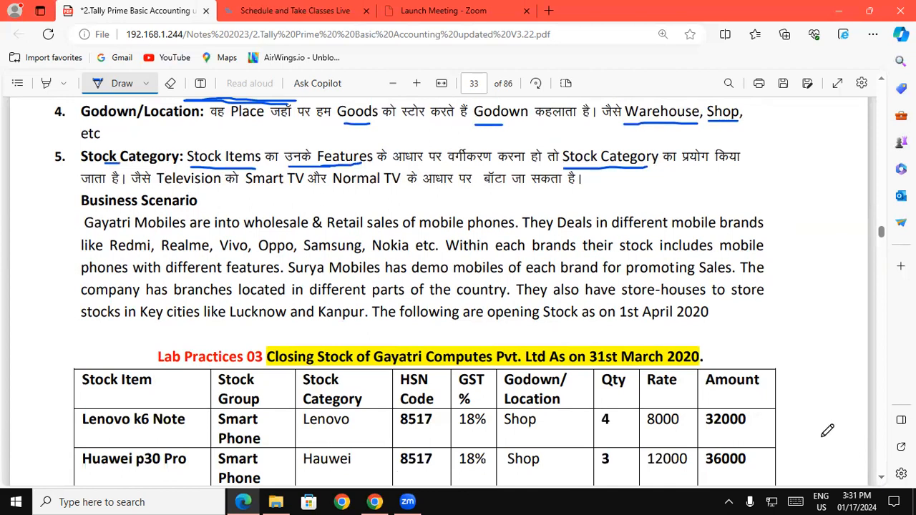
drag(566, 162, 660, 166)
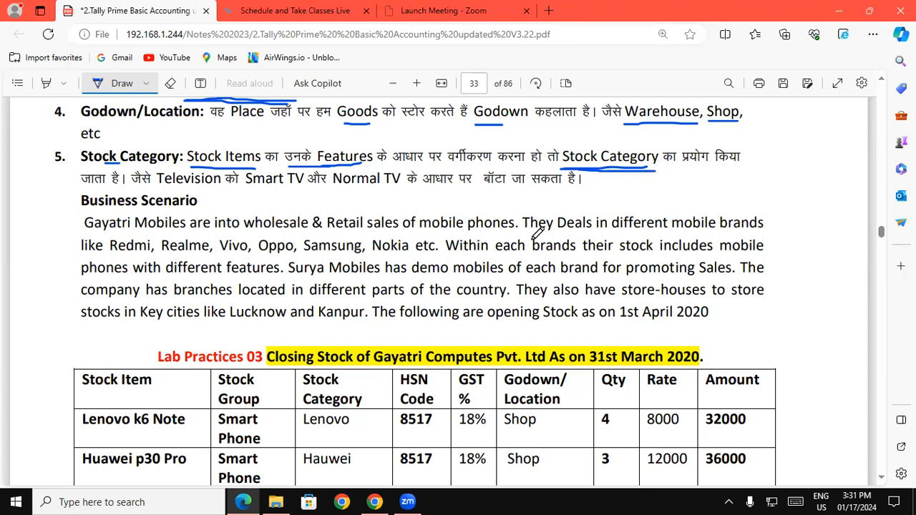
drag(81, 165, 171, 165)
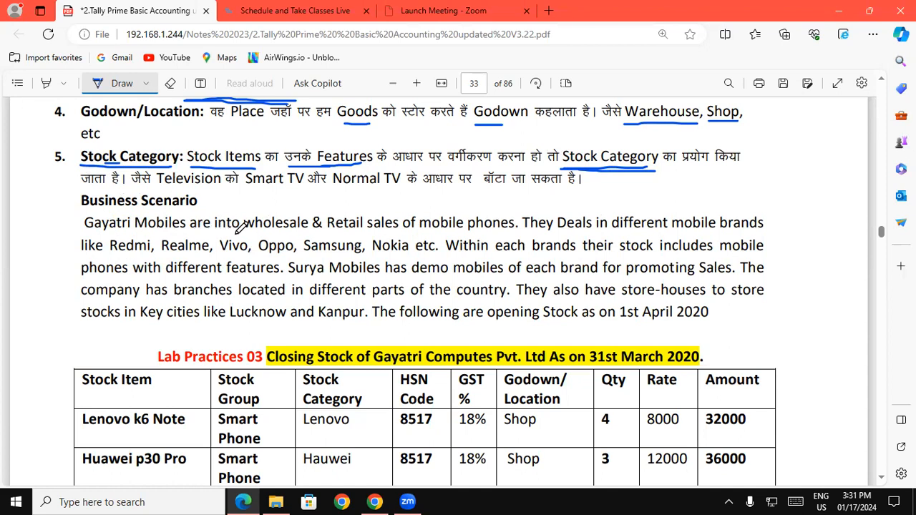
Underline the key phrases in the Business Scenario paragraph, from "wholesale & Retail sales of mobile phones" through Lucknow and Kanpur to "1st April 2020".
drag(244, 230, 513, 232)
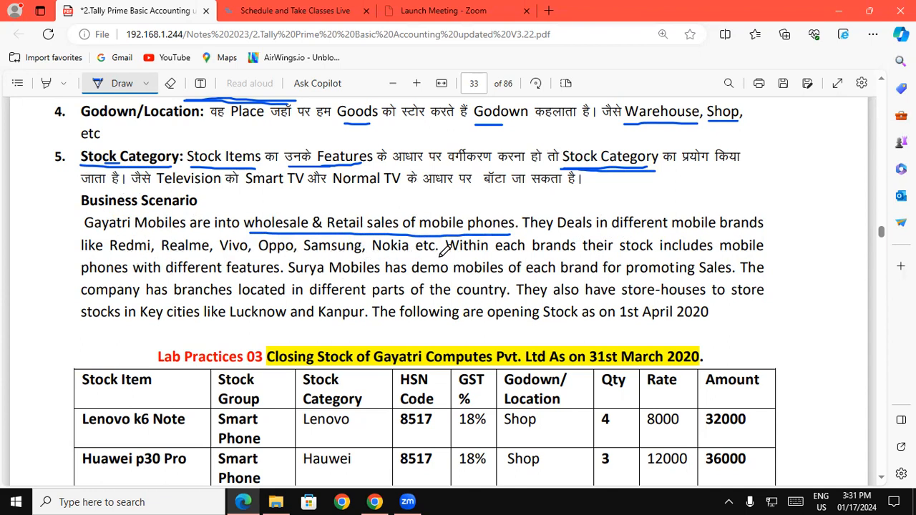
drag(276, 262, 364, 262)
drag(167, 279, 281, 280)
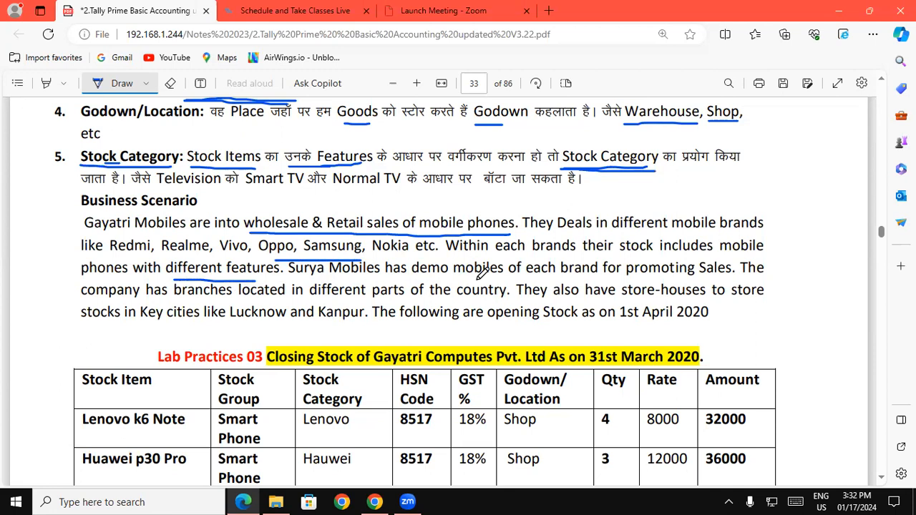
drag(288, 280, 451, 279)
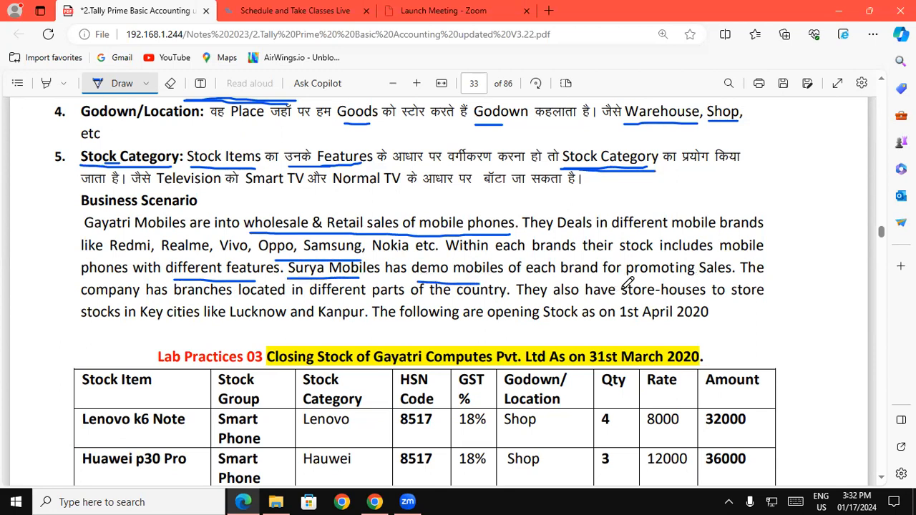
drag(628, 279, 733, 279)
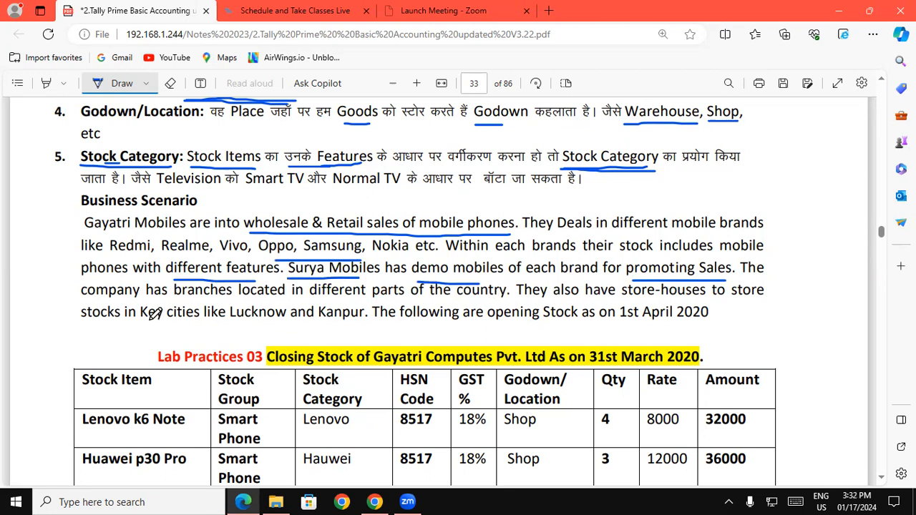
drag(84, 324, 106, 324)
drag(229, 326, 364, 322)
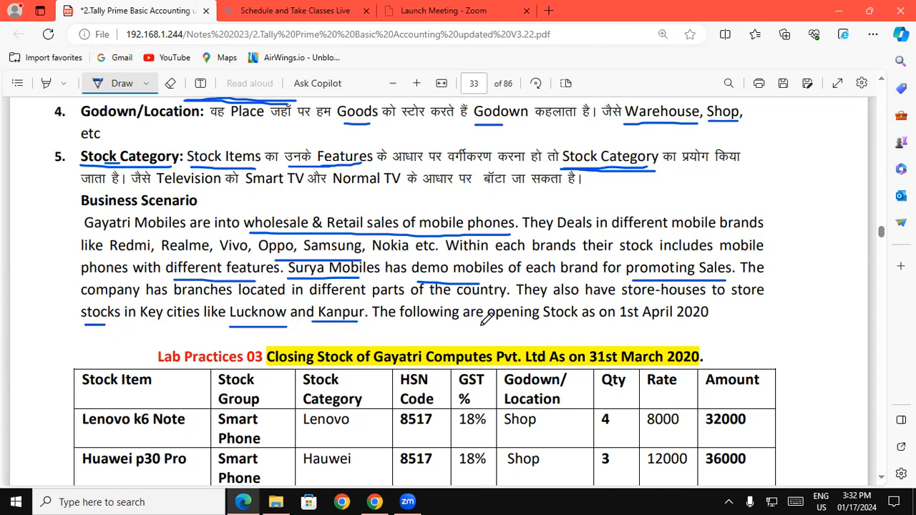
drag(619, 326, 663, 326)
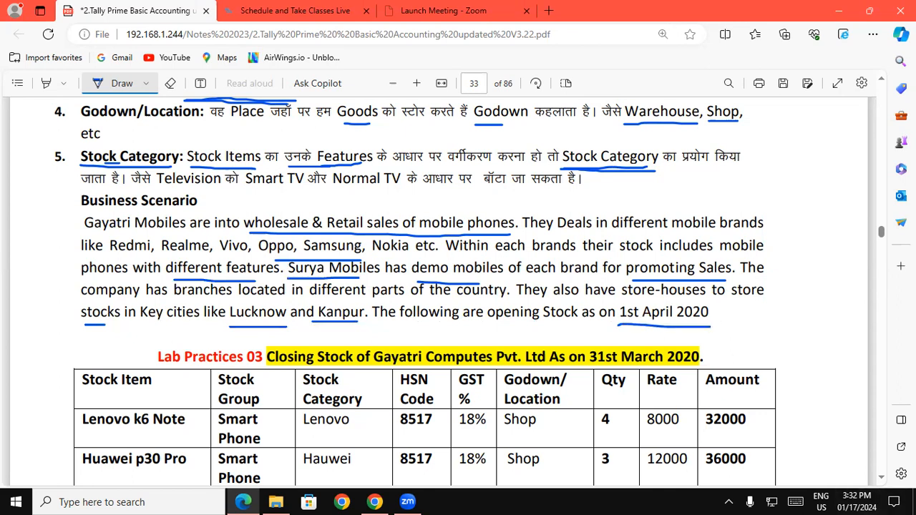
Mark every cell of the Lenovo k6 Note row in the Closing Stock table, bracketing "Smart Phone" and underlining the other entries.
scroll(885, 482, down, 5)
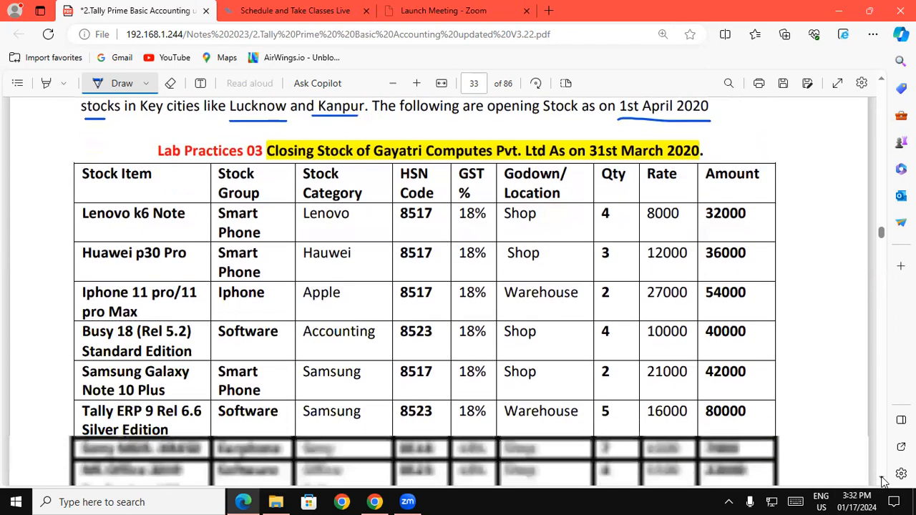
click(882, 478)
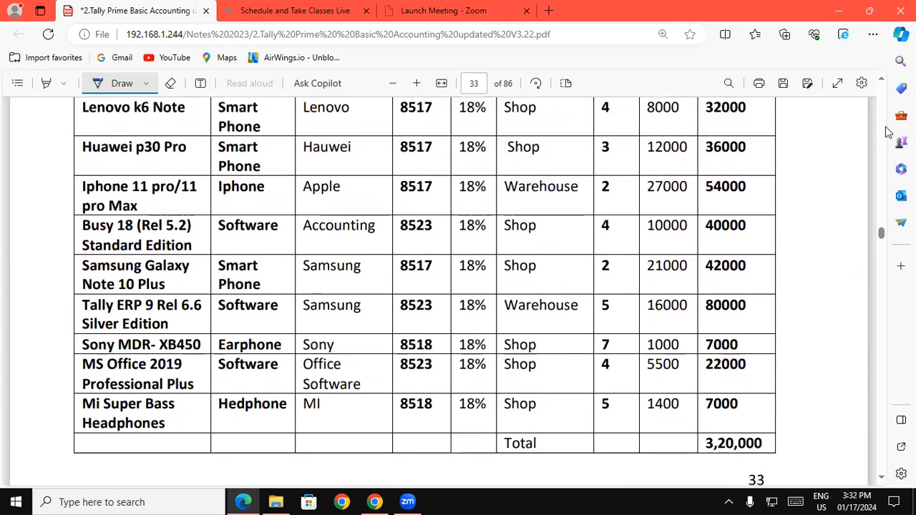
click(882, 79)
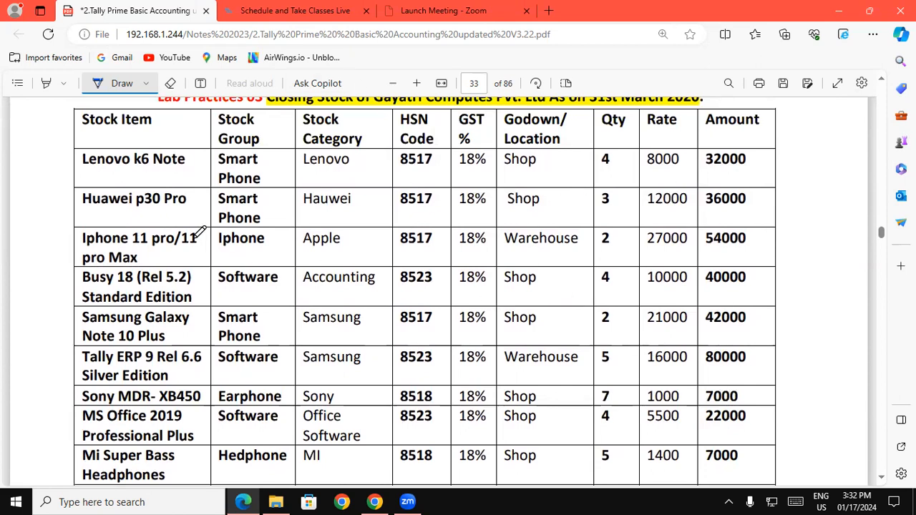
drag(82, 170, 191, 172)
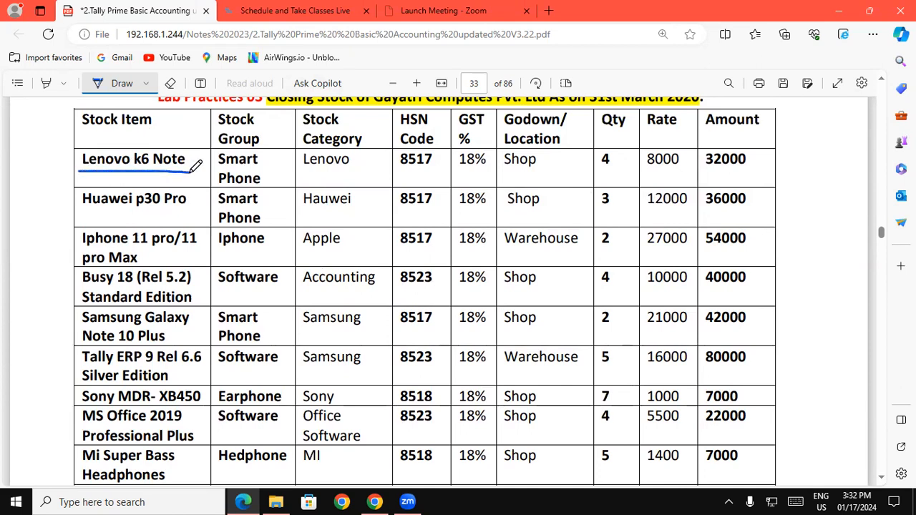
mouse_move(262, 156)
mouse_down()
mouse_move(275, 156)
mouse_move(274, 182)
mouse_move(264, 182)
mouse_move(346, 171)
mouse_up()
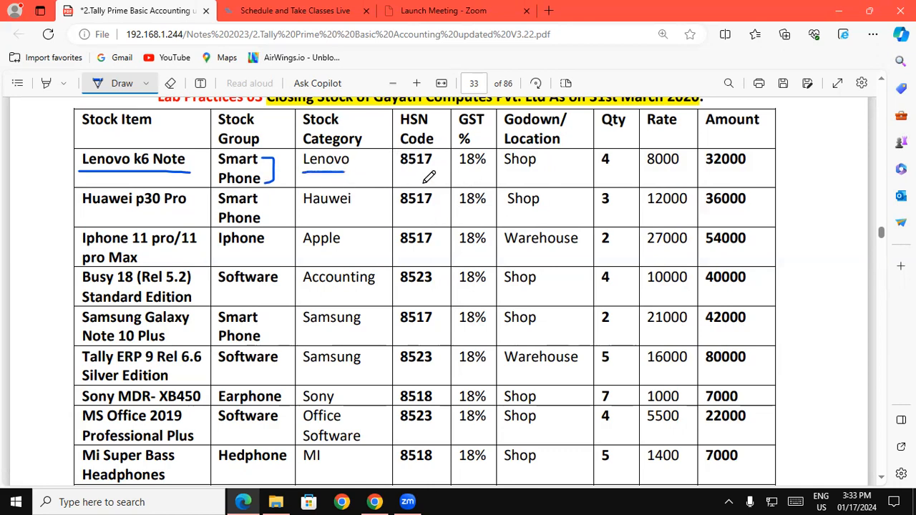
drag(396, 170, 433, 170)
drag(454, 173, 493, 174)
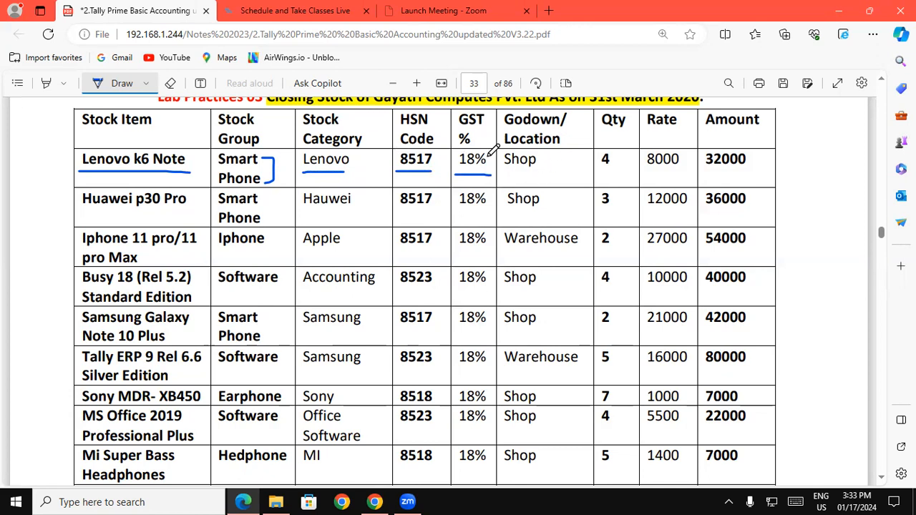
drag(504, 170, 536, 169)
drag(601, 171, 740, 171)
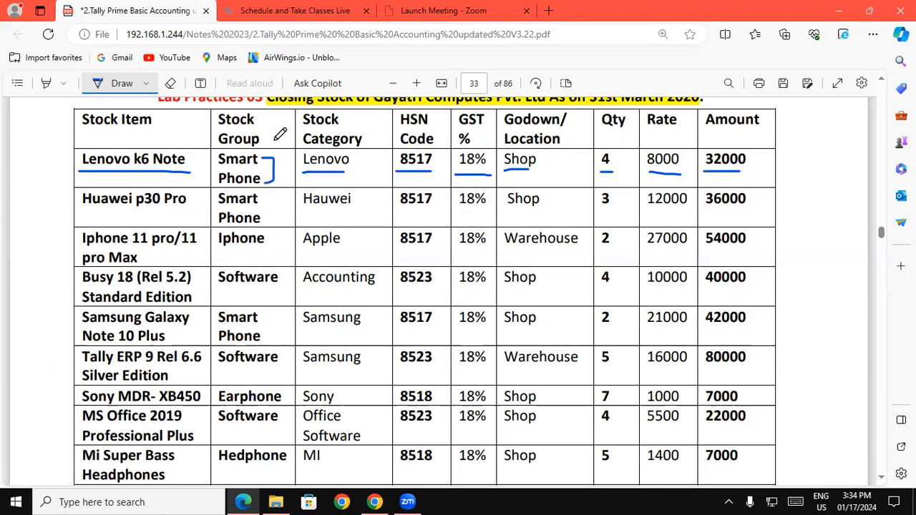
Write 1 beside the Stock Group header and draw a curve linking it to the HSN Code and GST % headers.
drag(275, 128, 275, 144)
mouse_move(280, 117)
mouse_down()
mouse_move(340, 102)
mouse_move(472, 104)
mouse_up()
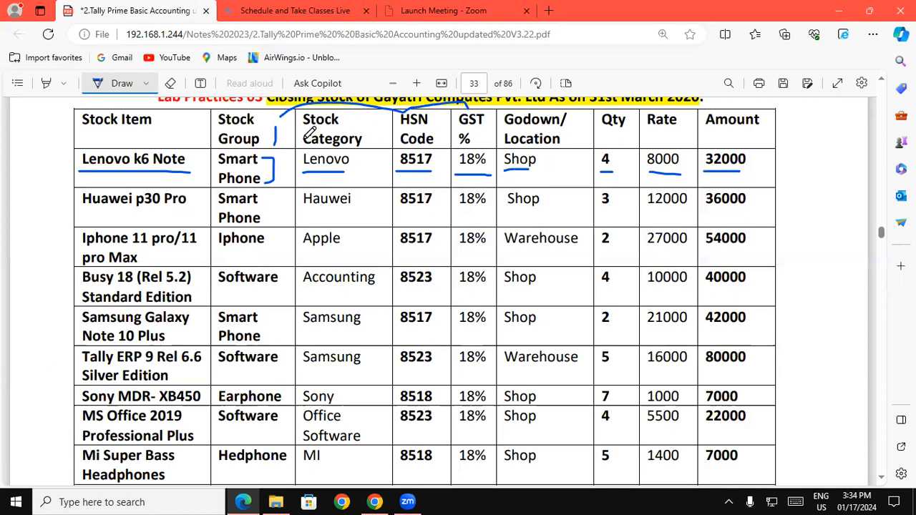
drag(267, 134, 273, 144)
Number Stock Category 2, Godown/Location 3 and Stock Item 4, and underline the Lenovo k6 Note's quantity, rate and amount again.
drag(381, 134, 392, 144)
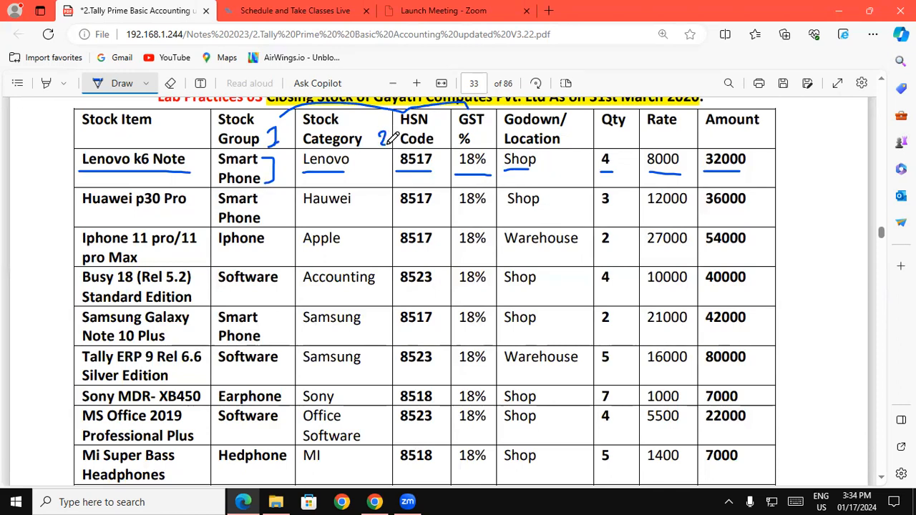
mouse_move(563, 134)
mouse_down()
mouse_move(577, 132)
mouse_move(569, 143)
mouse_up()
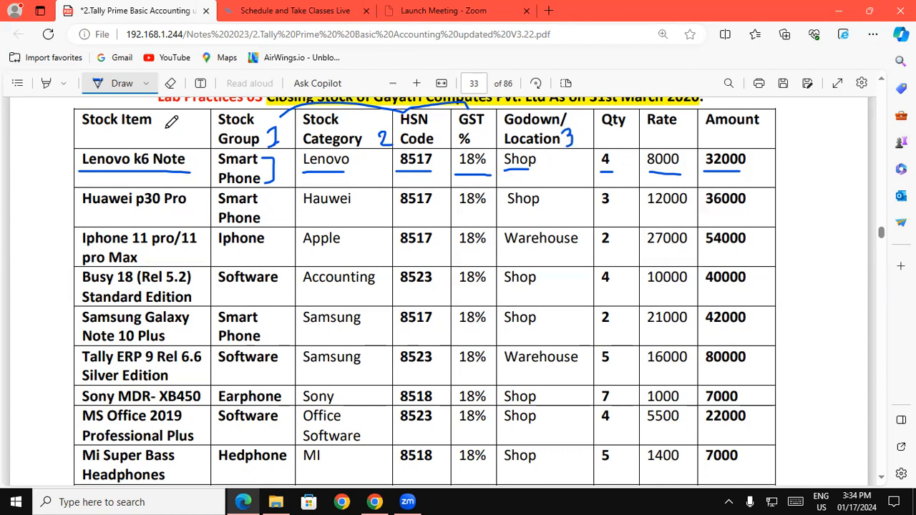
mouse_move(166, 142)
mouse_down()
mouse_move(167, 132)
mouse_move(158, 139)
mouse_move(173, 139)
mouse_up()
drag(604, 174, 731, 172)
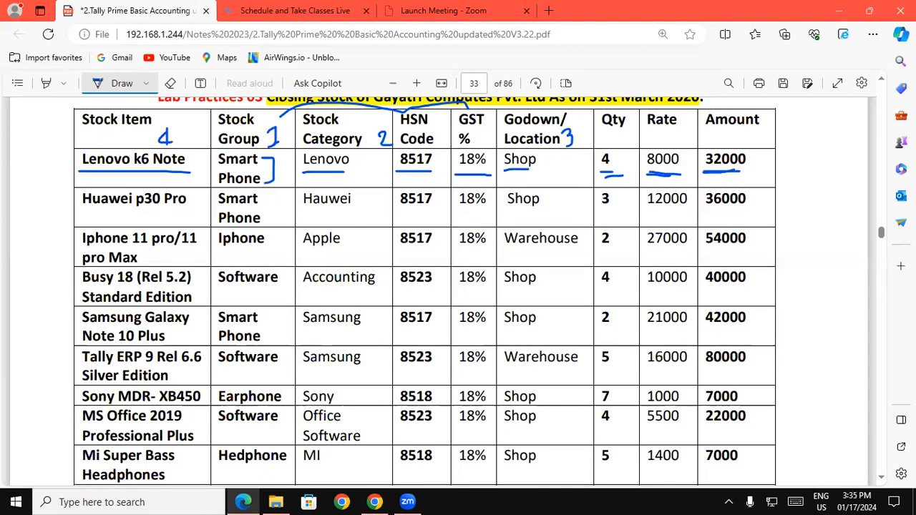
Clear the open windows from the desktop and launch TallyPrime in Educational Mode.
click(839, 11)
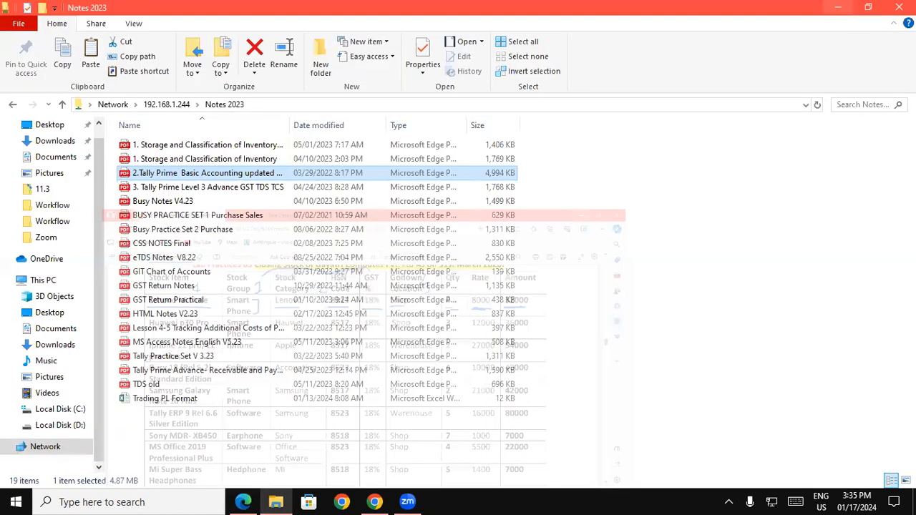
click(900, 7)
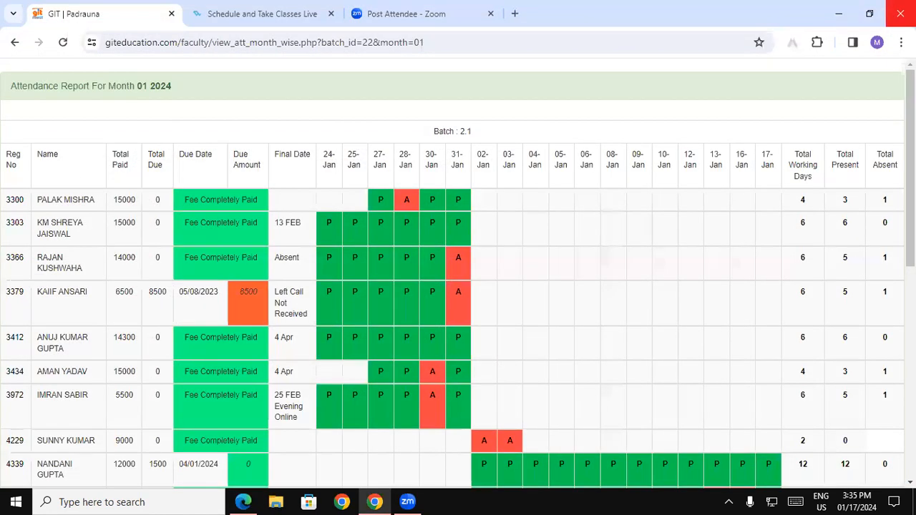
click(839, 13)
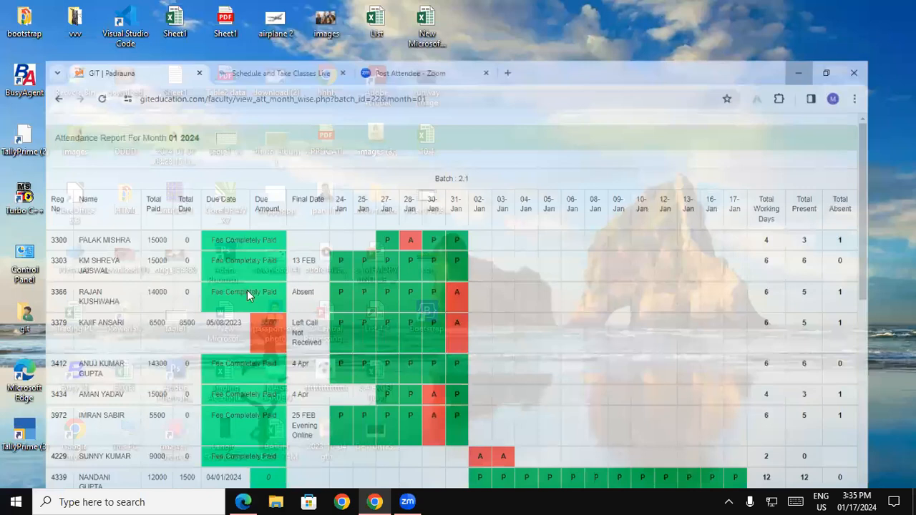
double_click(27, 427)
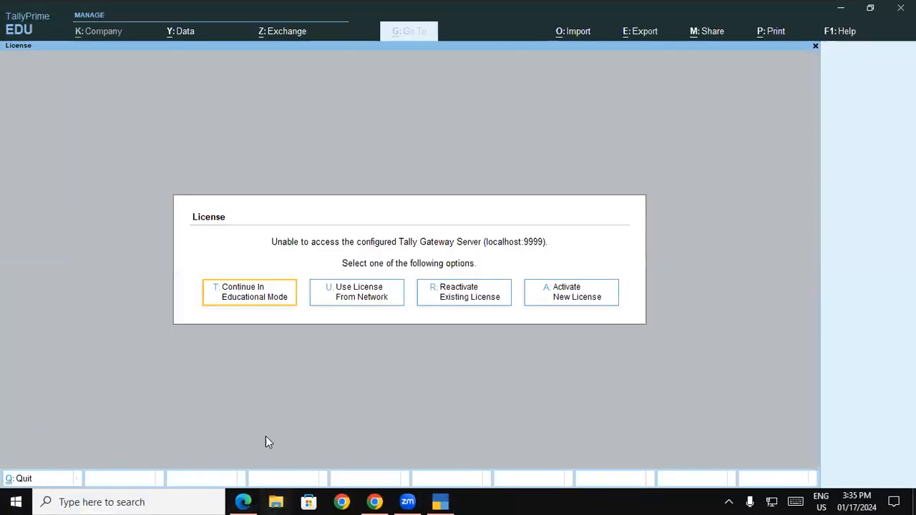
click(269, 298)
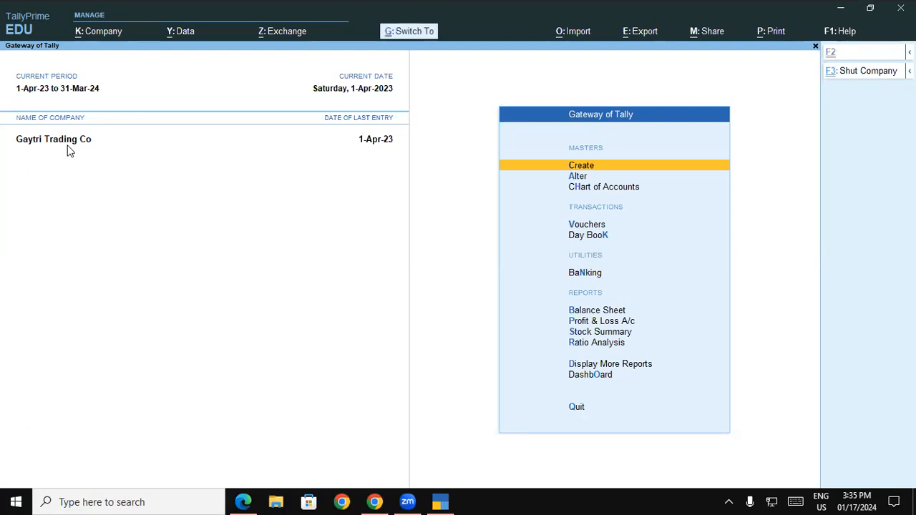
Shut the company Gaytri Trading Co and open GIT Computers Ltd 3.4.
key(ctrl+F3)
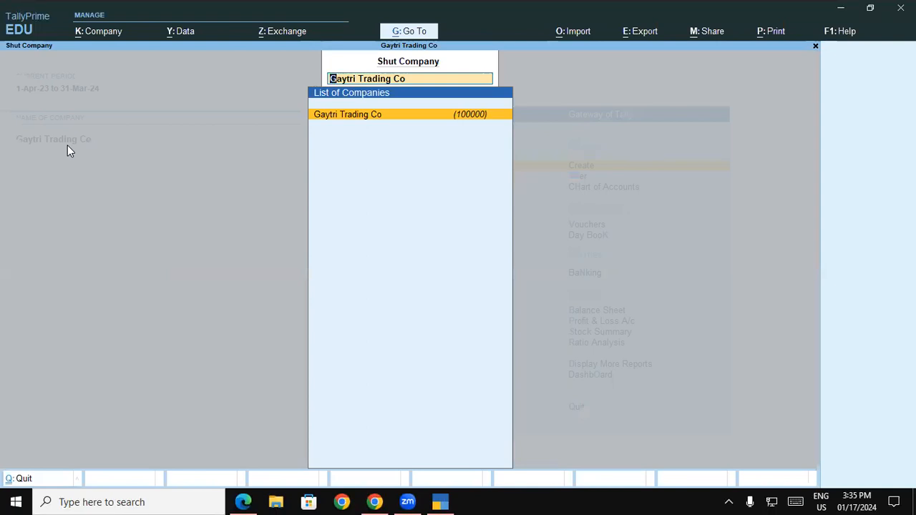
key(Return)
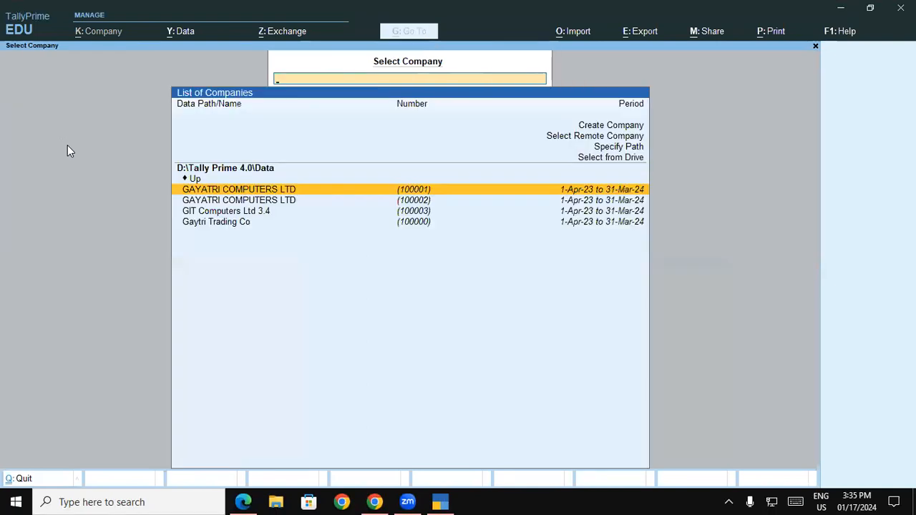
key(Down)
key(Down)
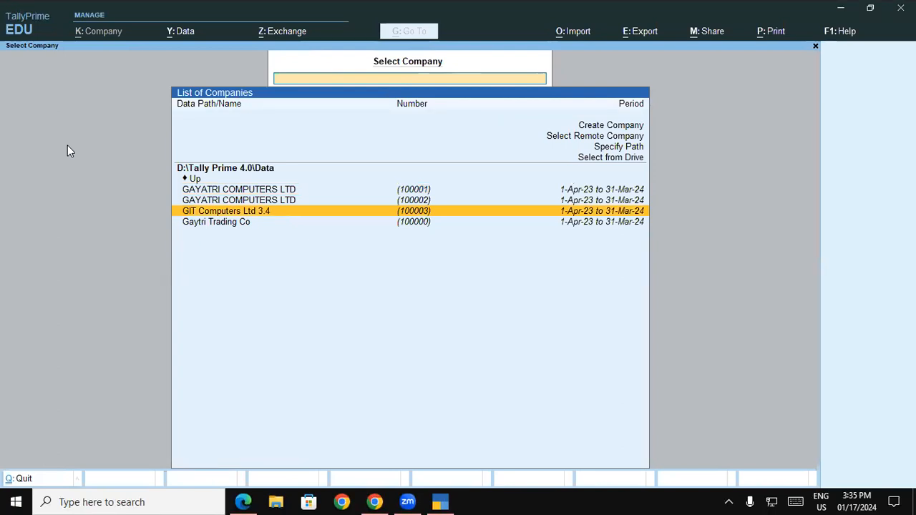
key(Return)
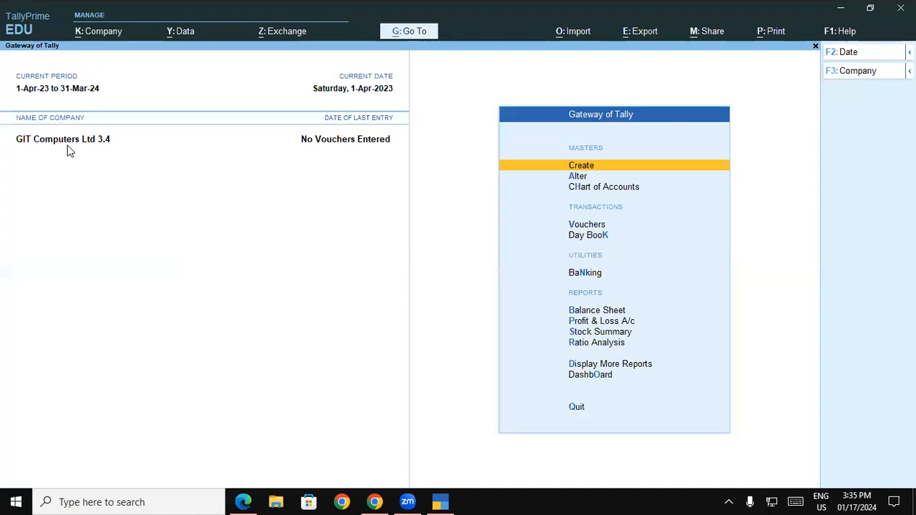
Examine the company's Balance Sheet in detailed view and return to the Gateway of Tally.
key(b)
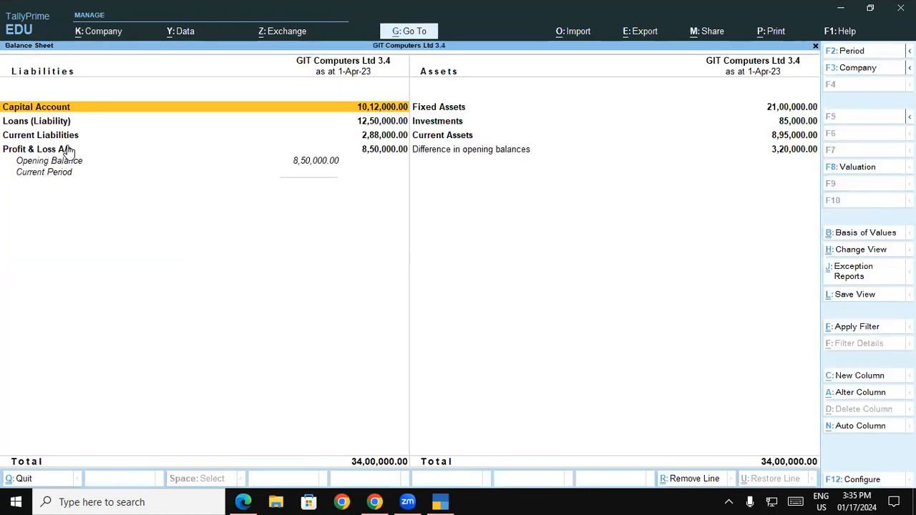
key(alt+F5)
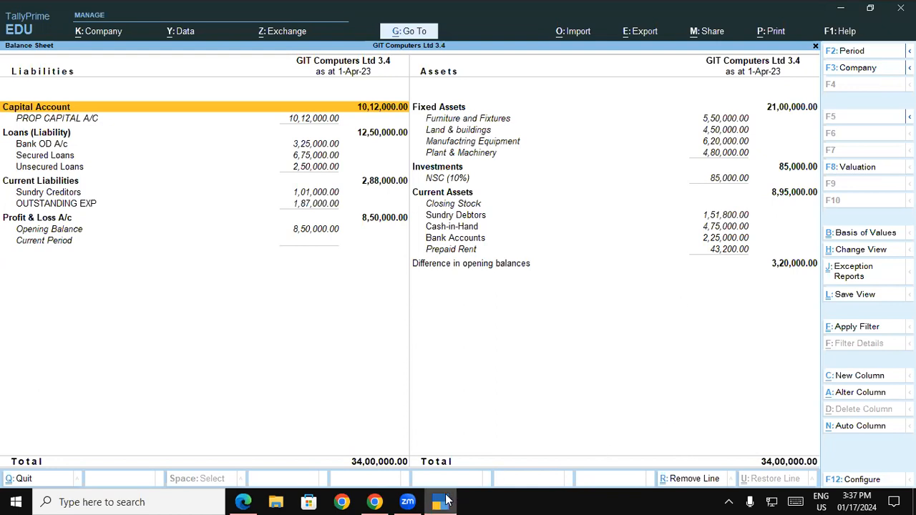
key(Escape)
key(Escape)
key(Escape)
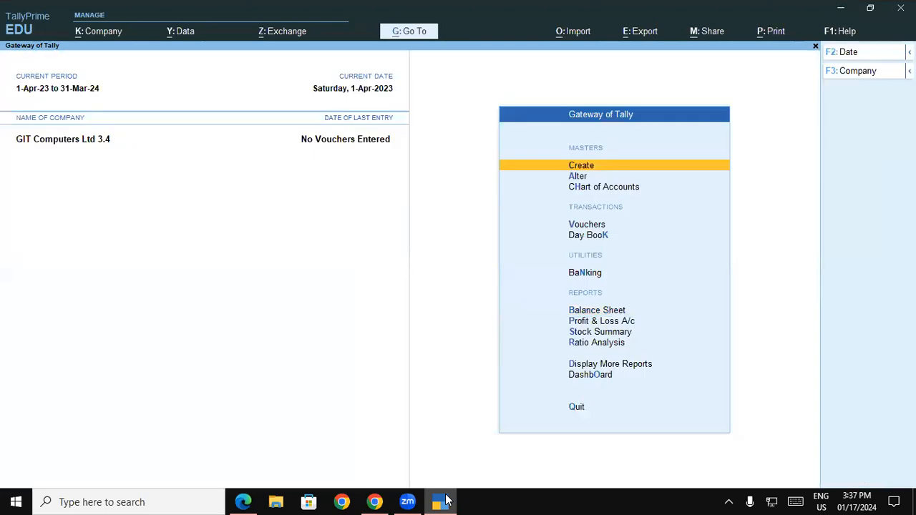
Start creating a new Stock Group from the inventory masters.
key(Return)
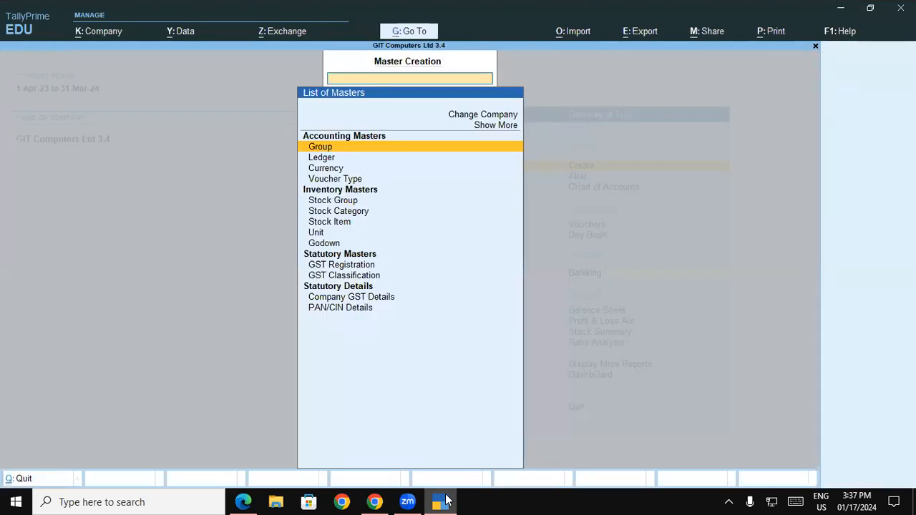
key(Down)
key(Down)
key(Down)
key(Down)
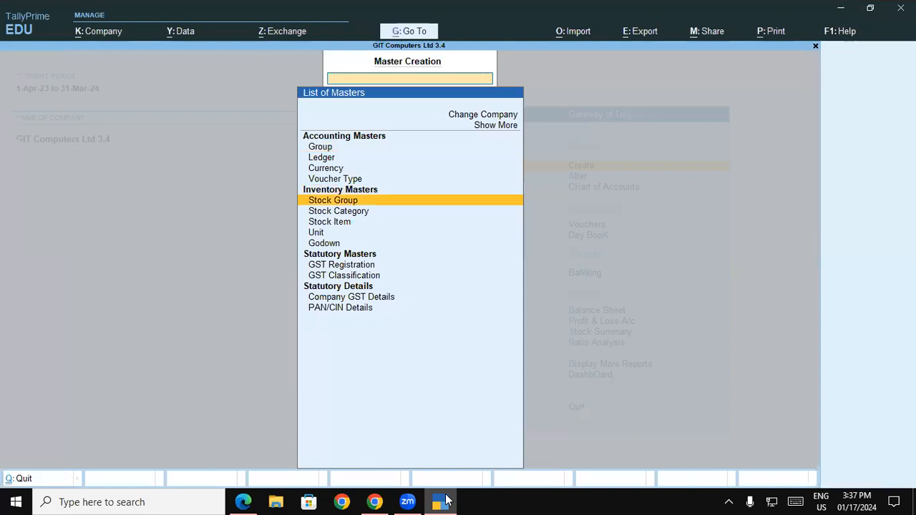
key(Return)
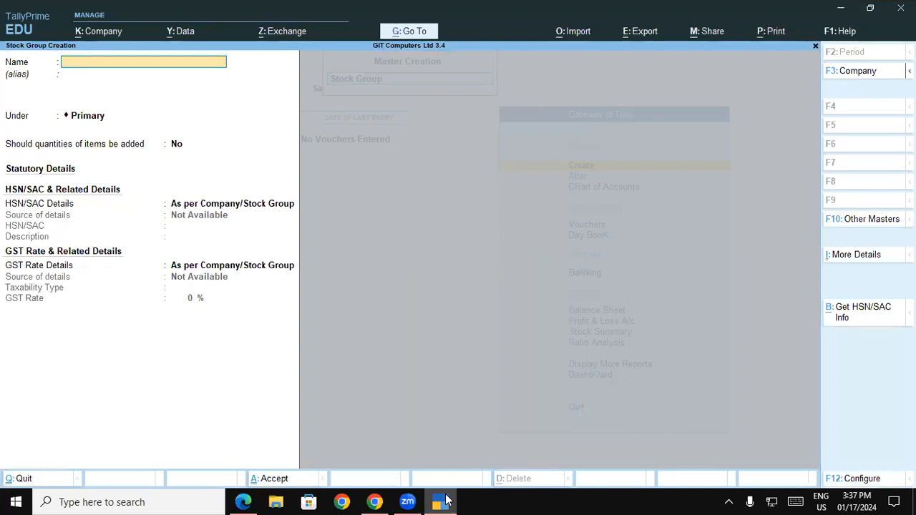
key(alt+Tab)
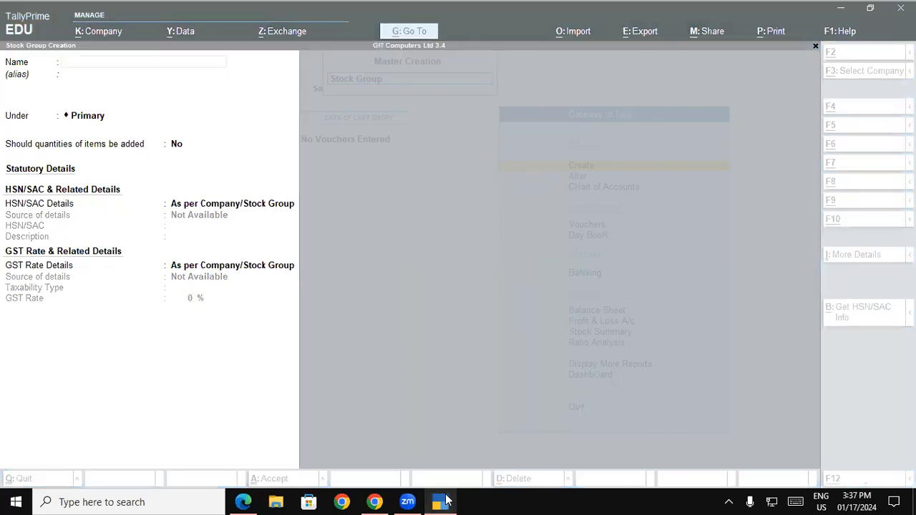
click(376, 501)
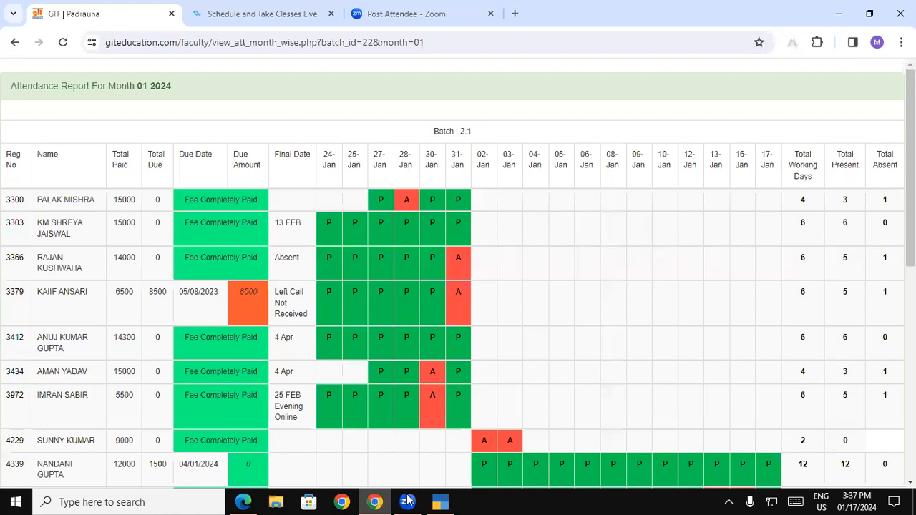
click(296, 11)
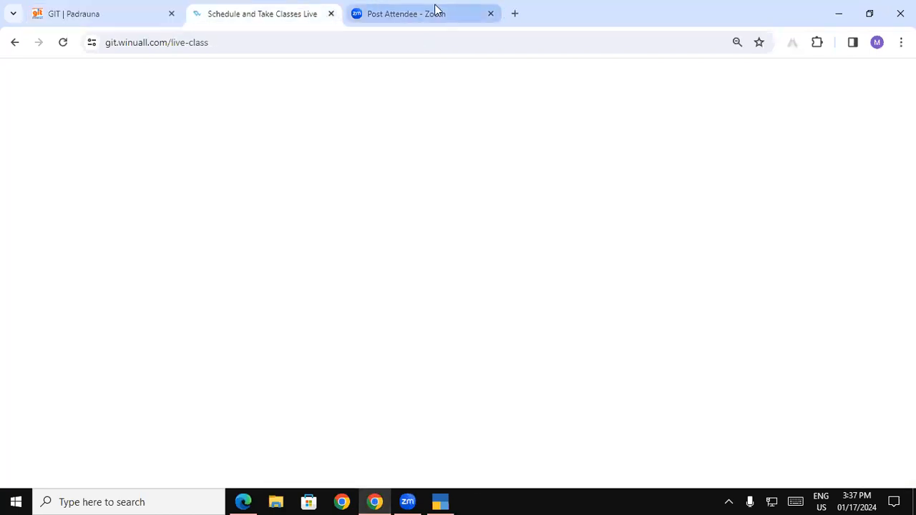
click(436, 10)
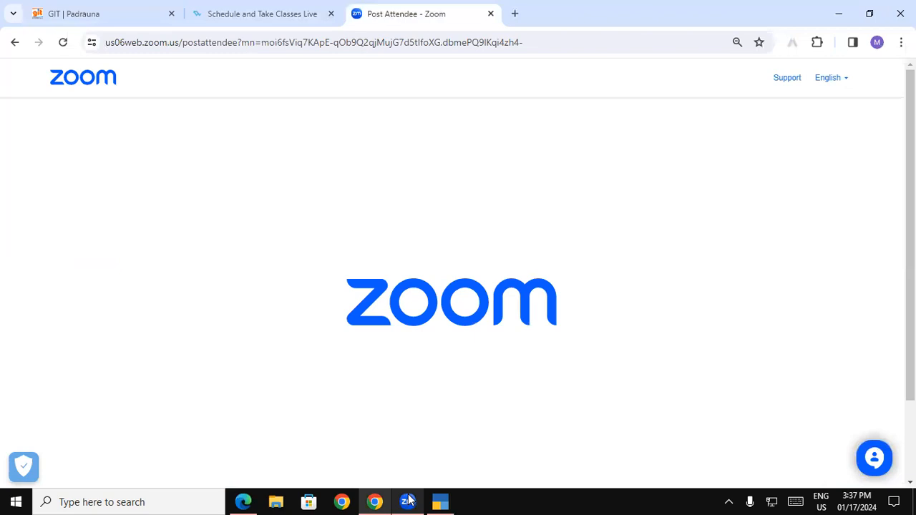
Switch to the PDF notes in Edge, copy "Smart Phone" from the Lenovo k6 Note row, and use it as the stock group's name in TallyPrime.
click(245, 501)
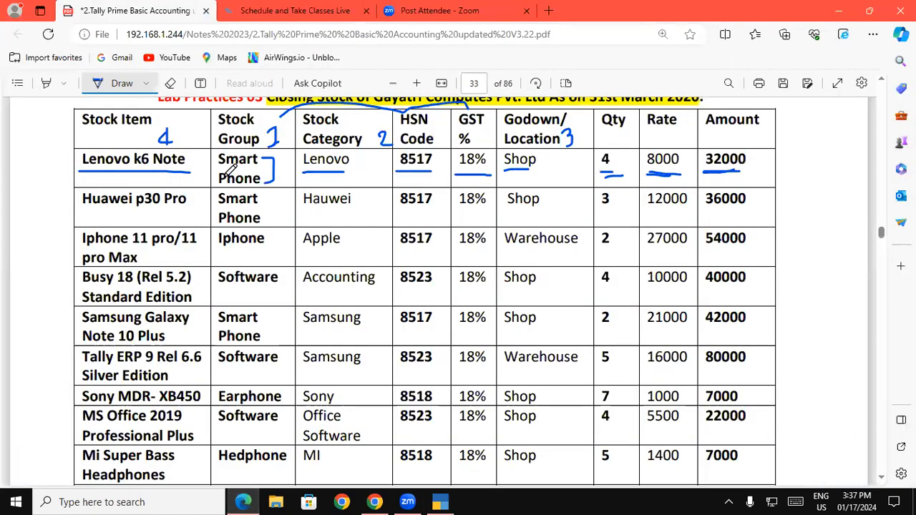
click(126, 84)
drag(217, 159, 263, 183)
click(265, 183)
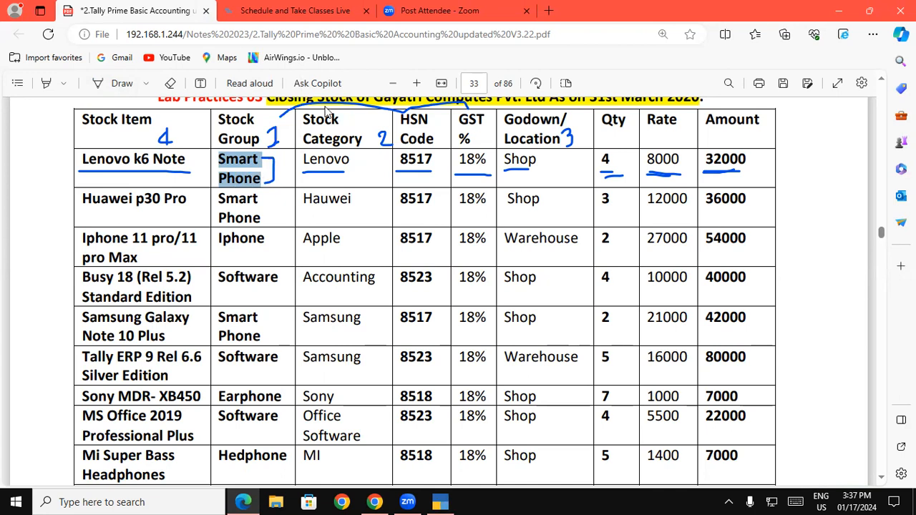
key(alt+Tab)
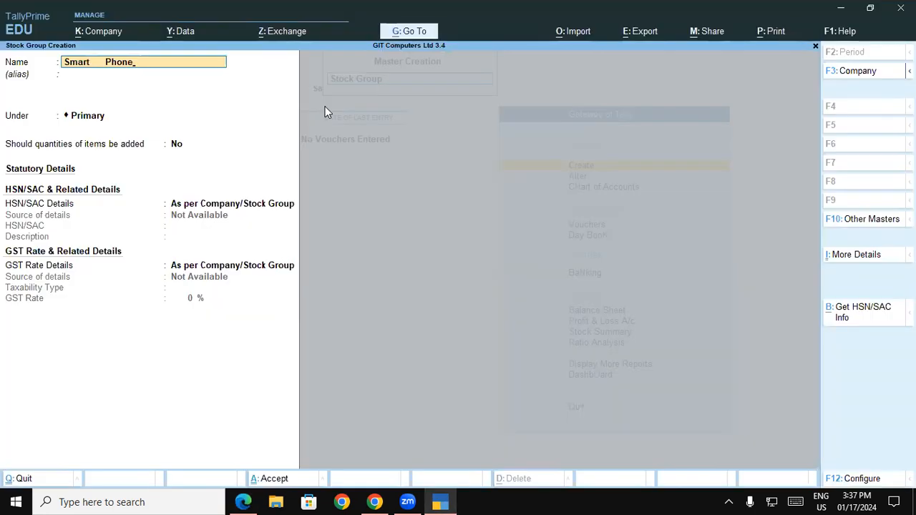
Keep the stock group under Primary and leave the adding of item quantities set to No.
key(Return)
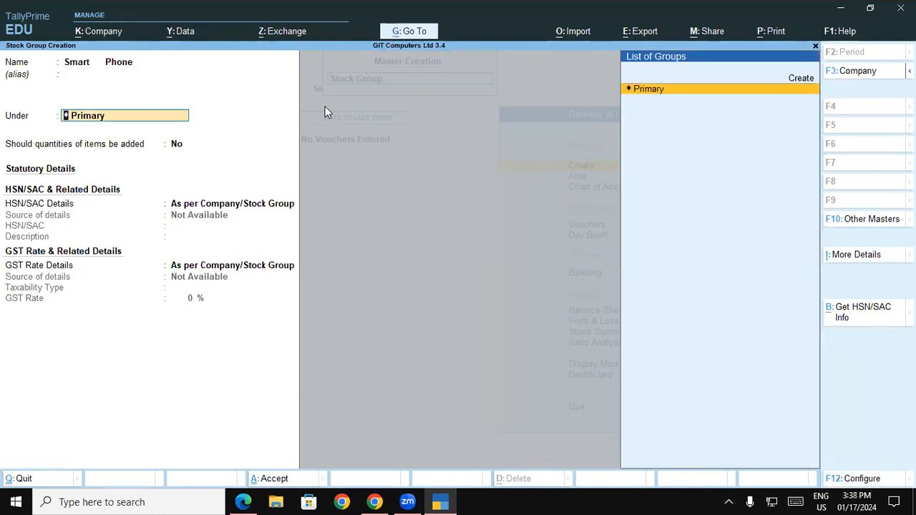
key(Return)
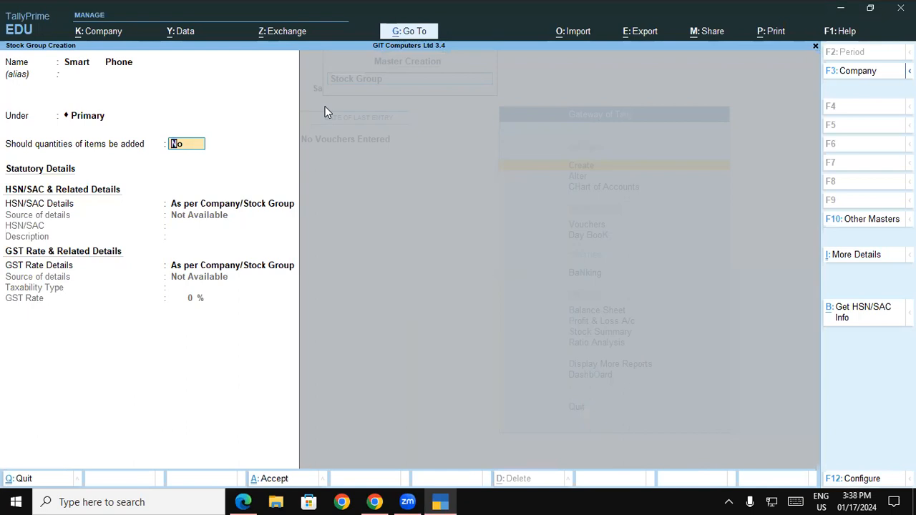
key(Return)
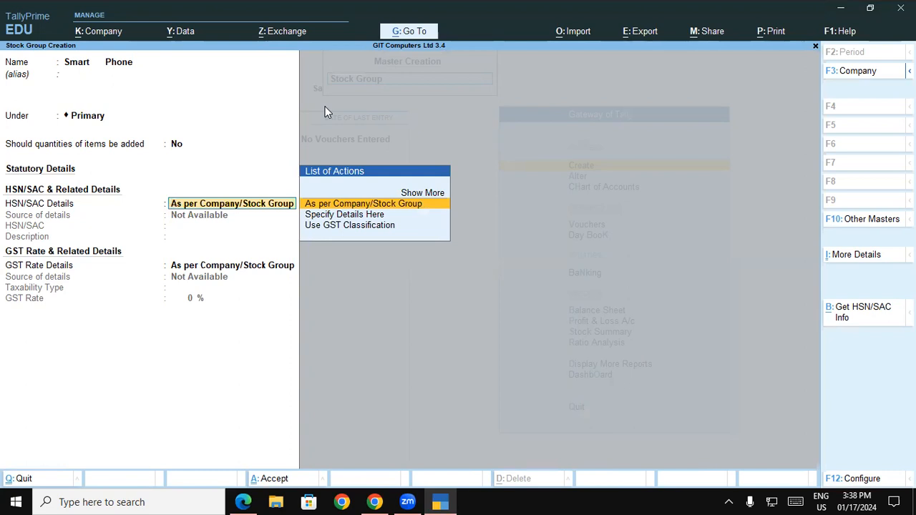
Set the stock group's HSN/SAC Details to Specify Details Here and enter HSN/SAC 8517 from the Lenovo k6 Note row of the PDF notes.
key(Down)
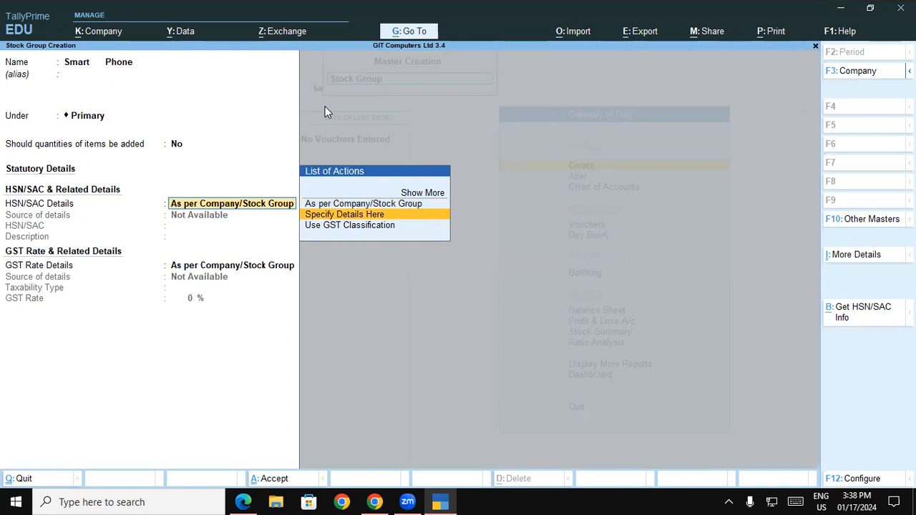
key(Return)
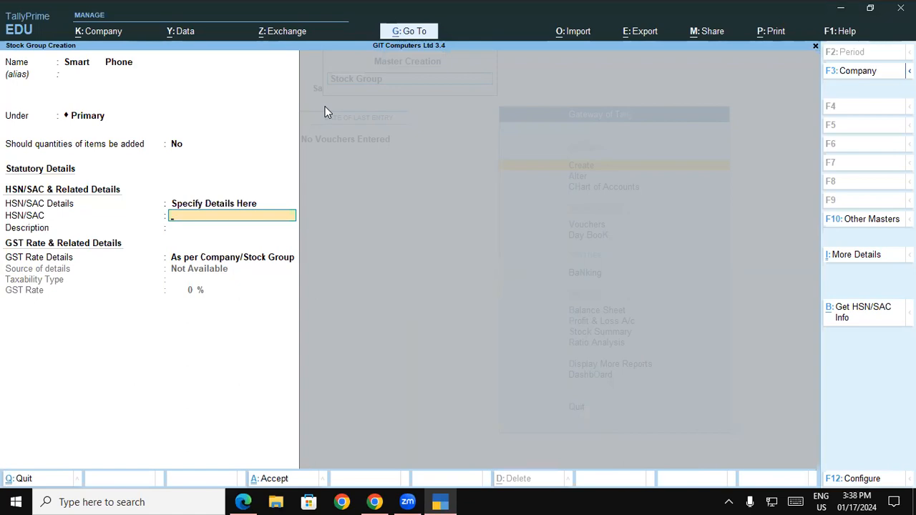
key(alt+Tab)
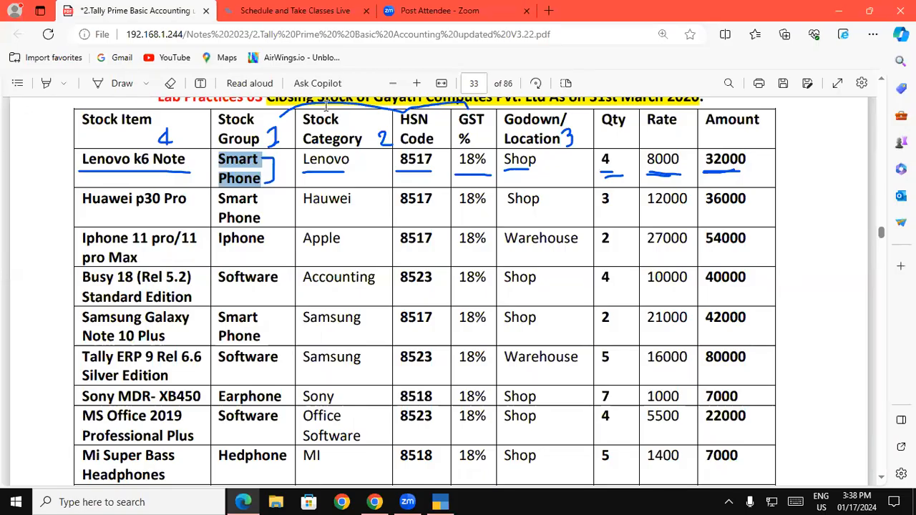
drag(402, 159, 433, 160)
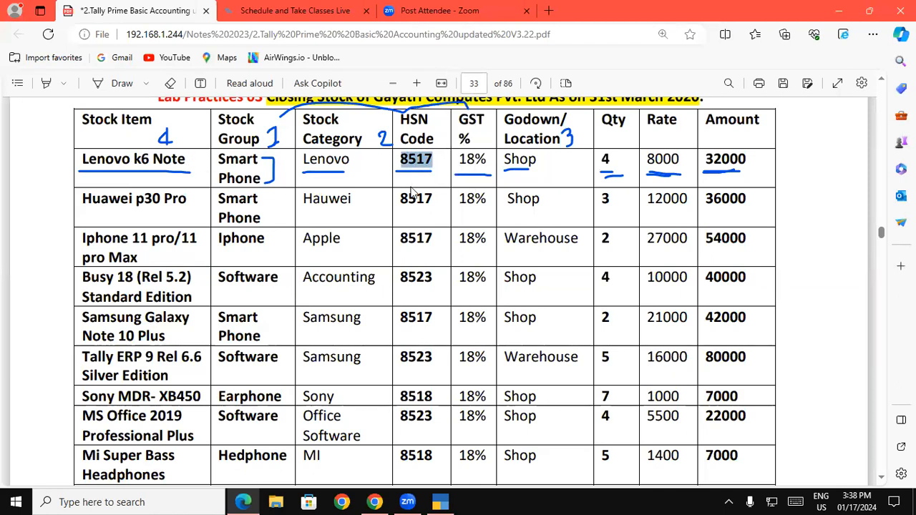
key(alt+Tab)
text(8517)
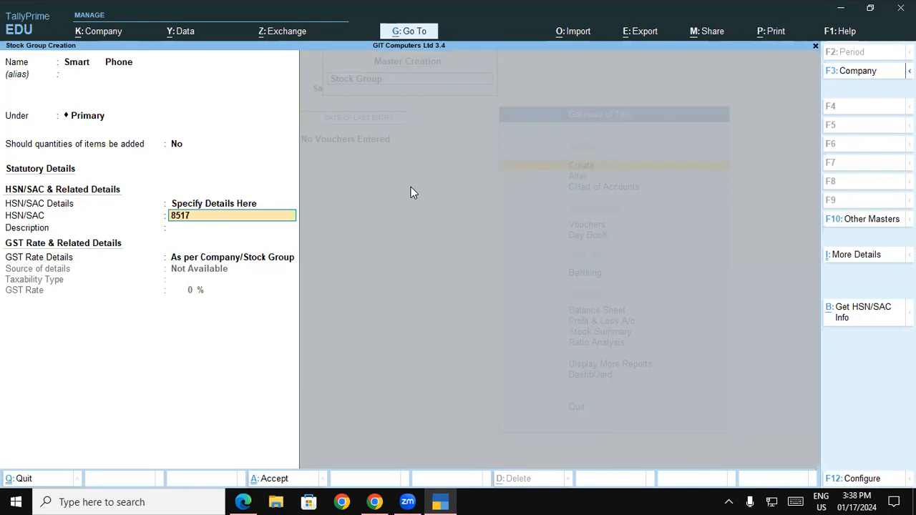
key(Return)
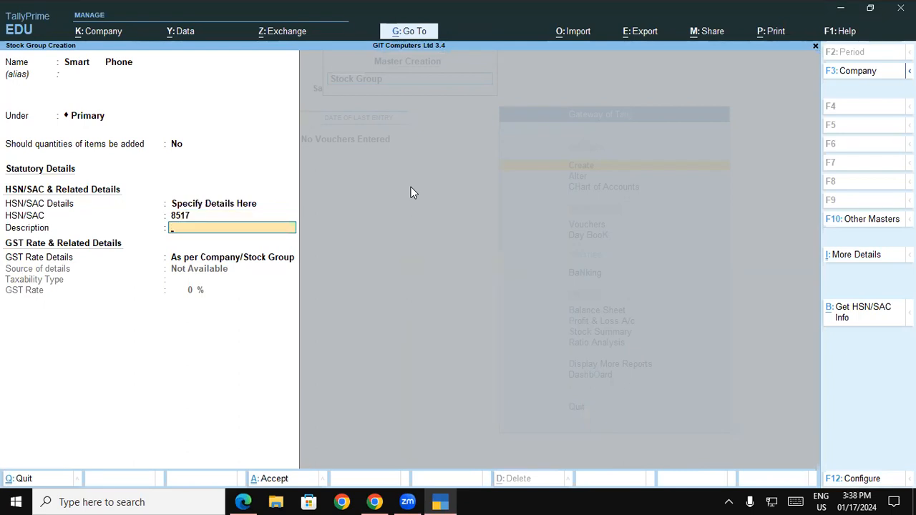
Enter "Smart Phone" as the HSN/SAC description and correct the stock group's name to "Smart Phone" with a single space.
text(Smart Phone)
click(115, 67)
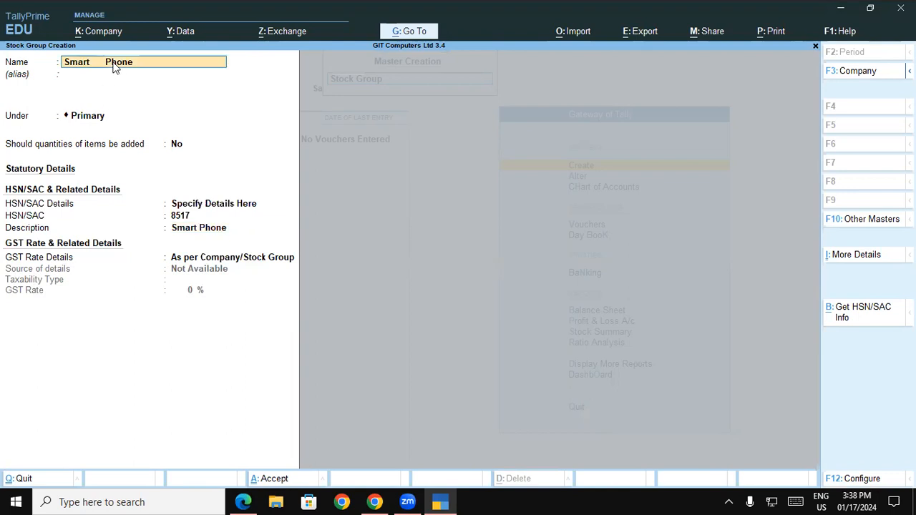
text(Smart Phone)
key(Return)
key(Return)
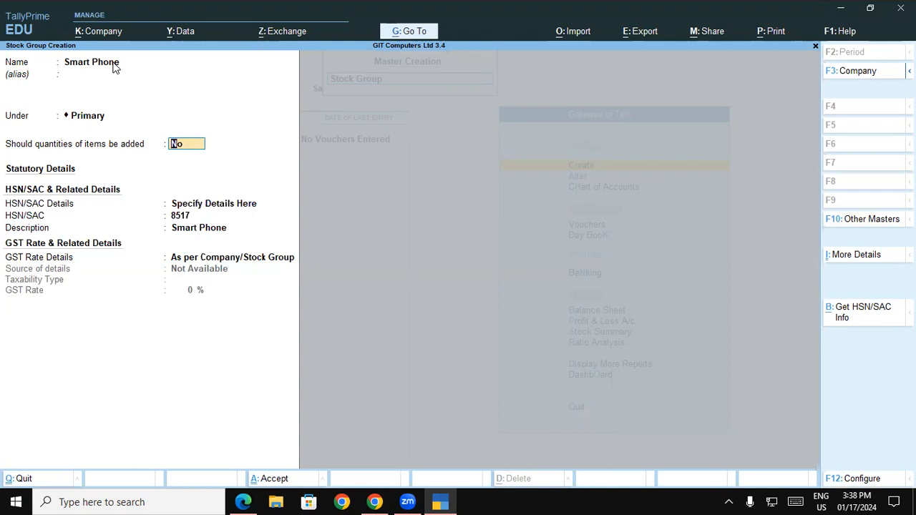
key(Return)
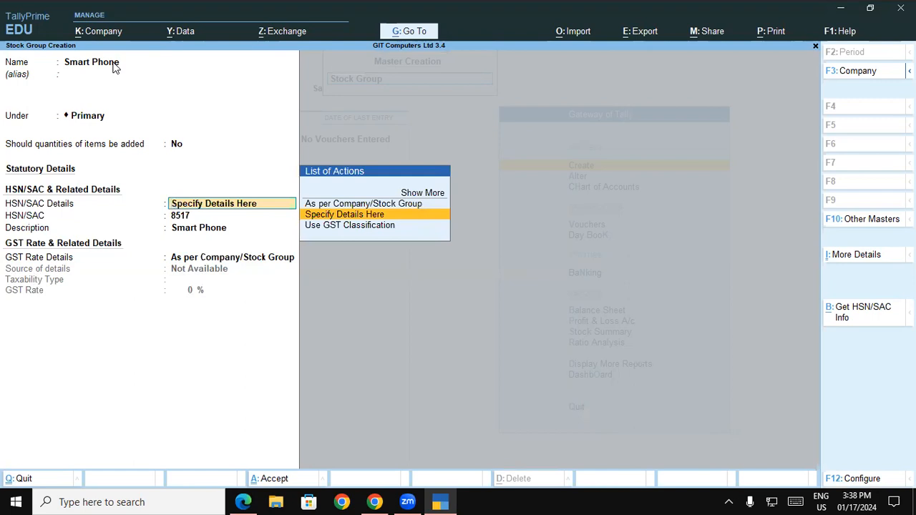
key(Return)
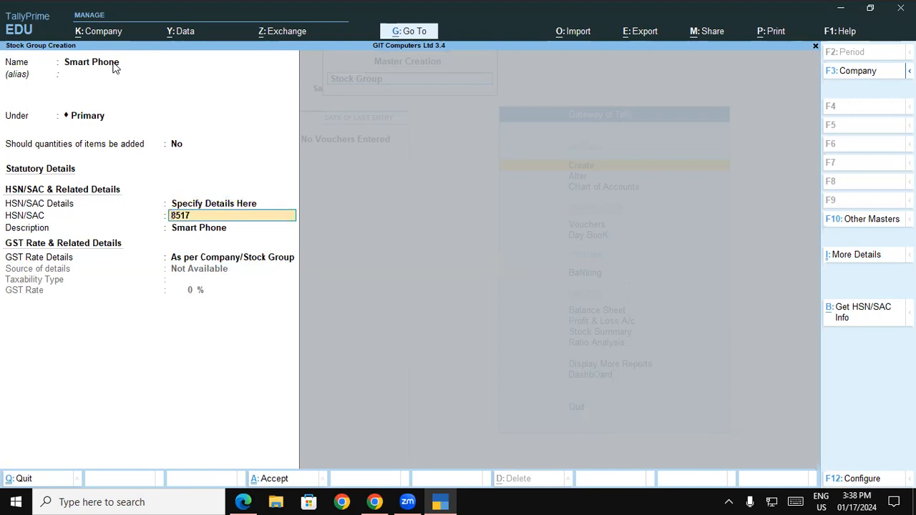
key(Return)
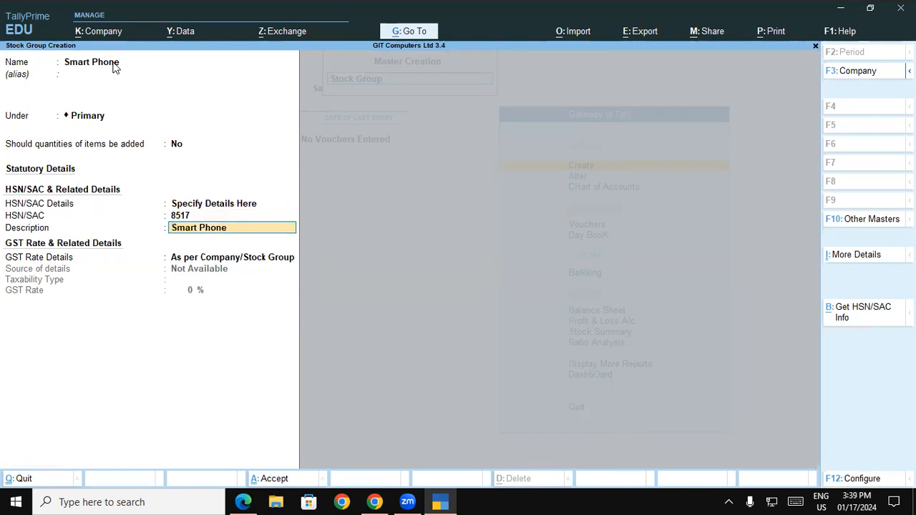
key(Return)
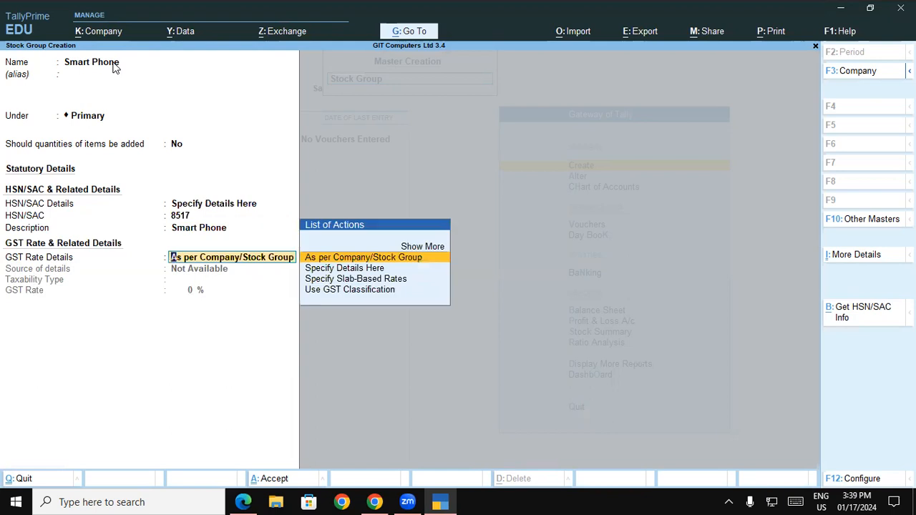
Set GST Rate Details to Specify Details Here with taxability Taxable and GST rate 18%, and save the Smart Phone stock group.
key(Down)
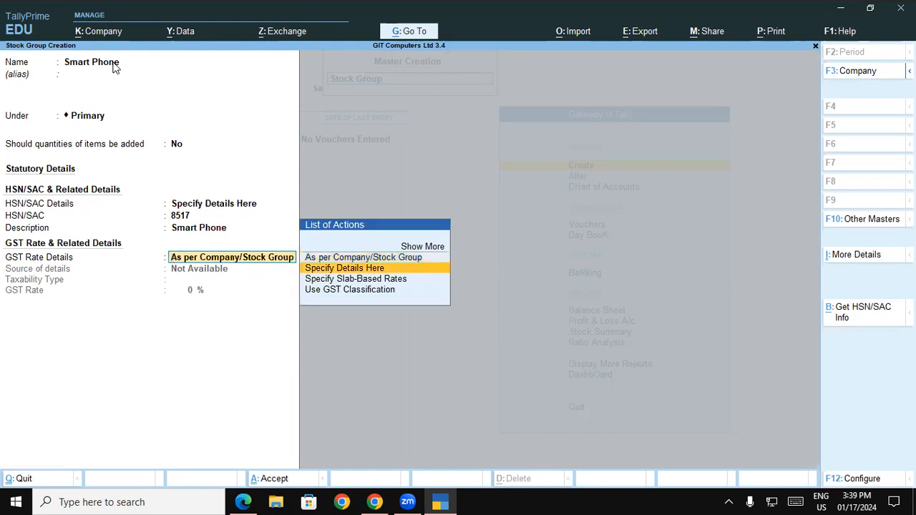
key(Return)
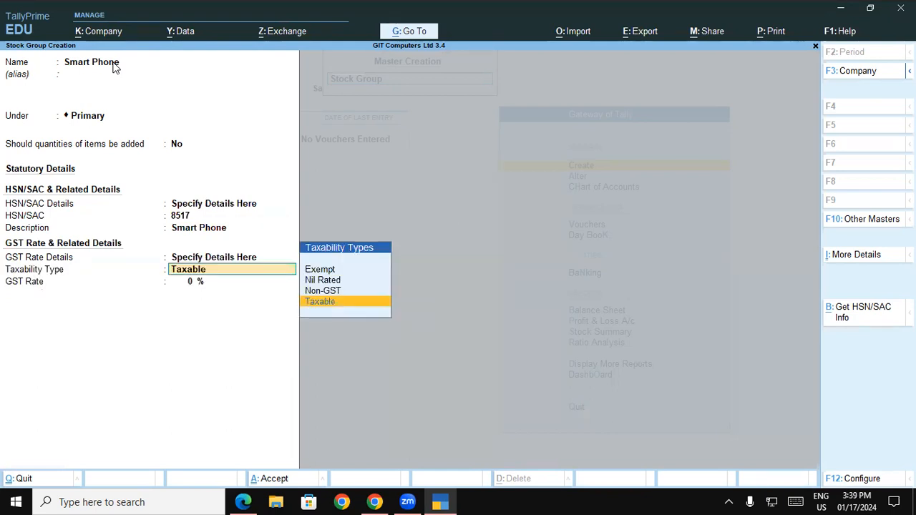
key(Return)
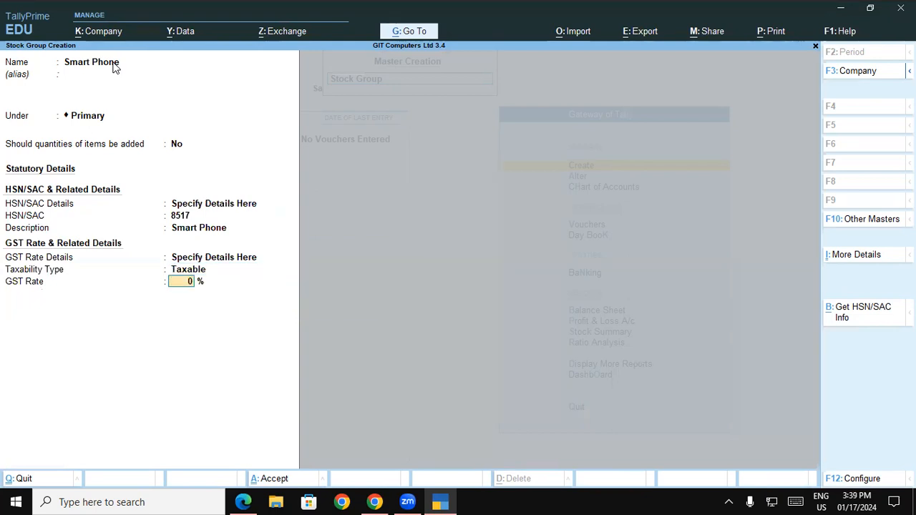
key(alt+Tab)
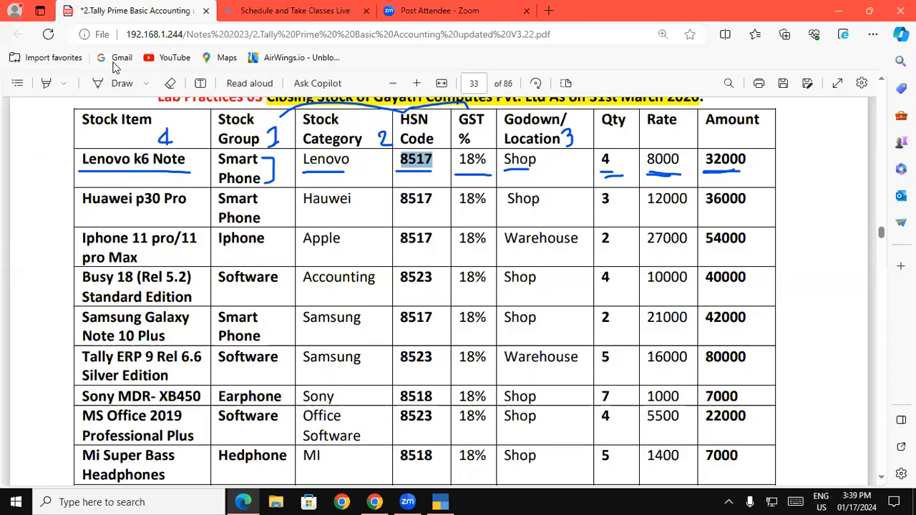
key(alt+Tab)
text(18)
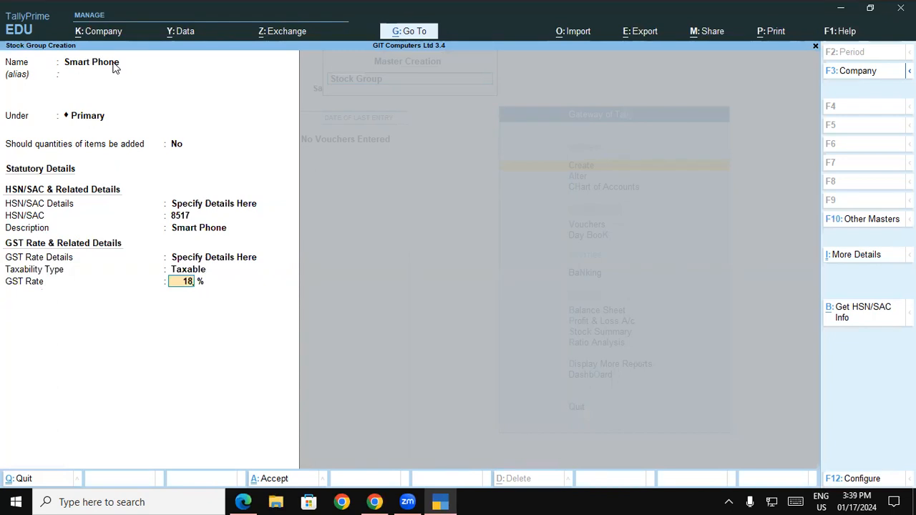
key(Return)
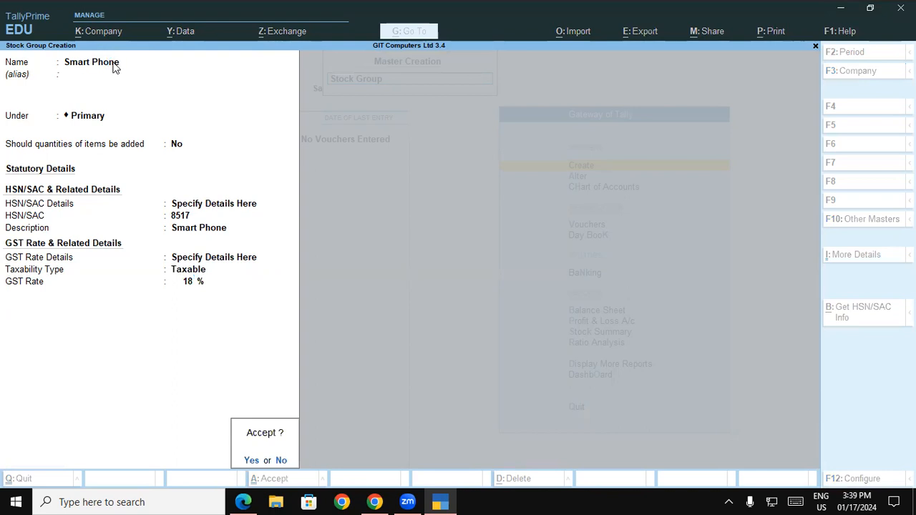
key(Return)
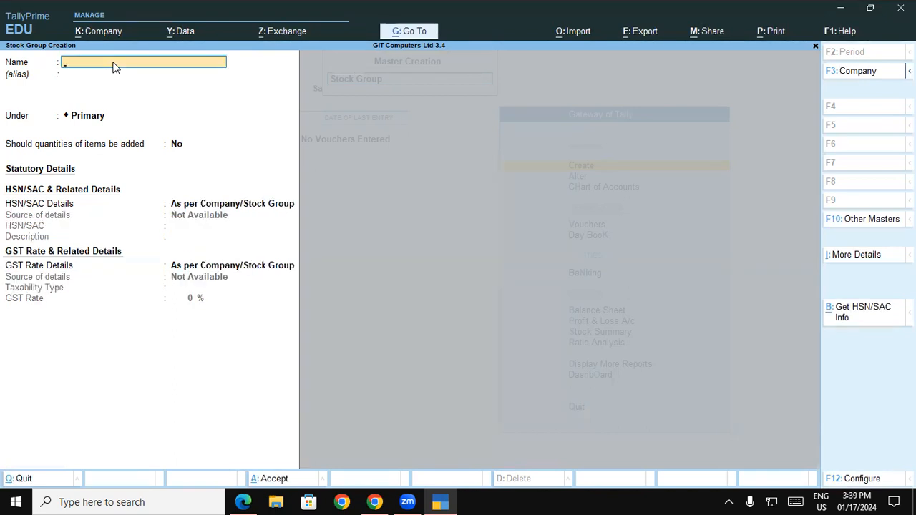
Switch to the PDF notes in Edge and draw a cross beside the Smart Phone entry in the Huawei p30 Pro row.
key(alt+Tab)
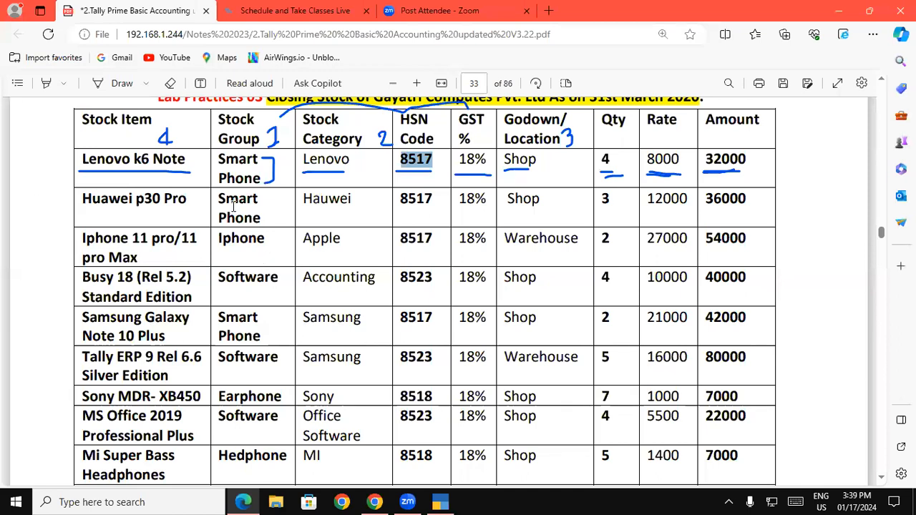
click(125, 84)
click(215, 194)
mouse_move(265, 204)
mouse_down()
mouse_move(281, 213)
mouse_move(272, 214)
mouse_up()
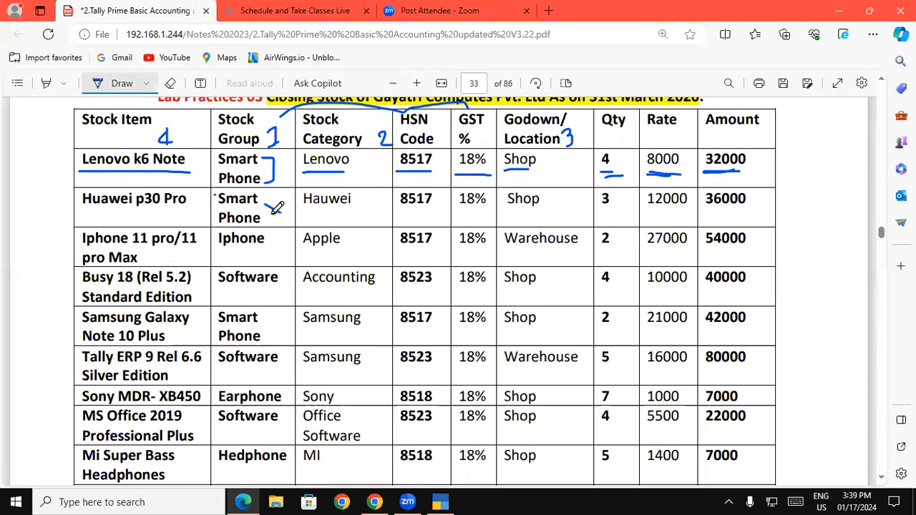
click(120, 83)
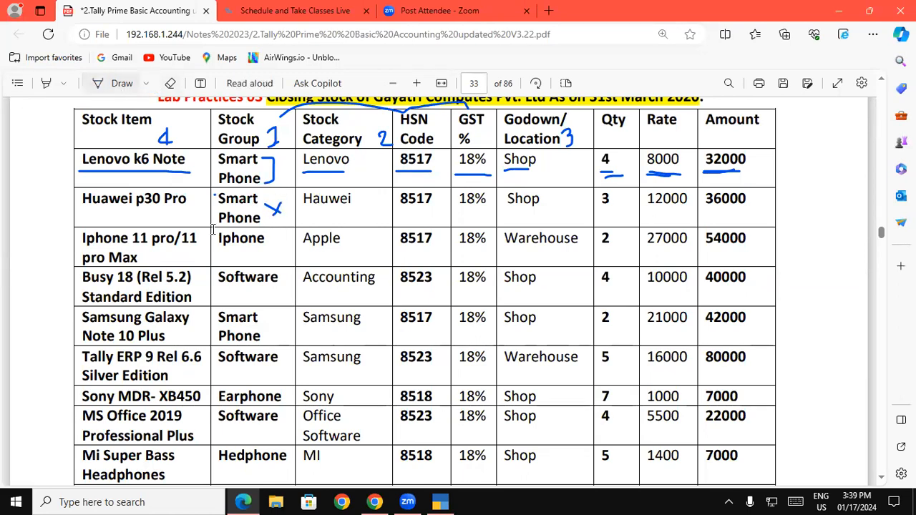
Switch back to TallyPrime and name the new stock group "Iphone", keeping it under Primary with adding of quantities set to No.
click(439, 502)
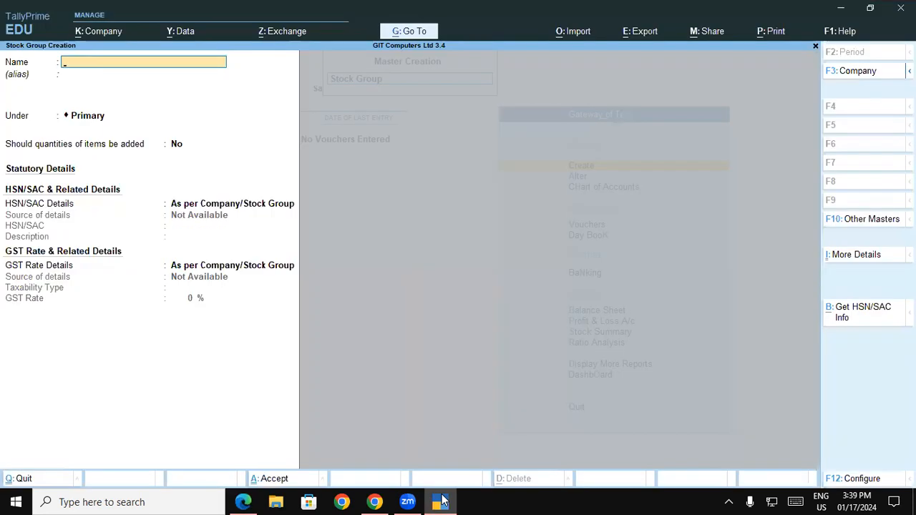
text(Iphone)
key(Return)
key(Return)
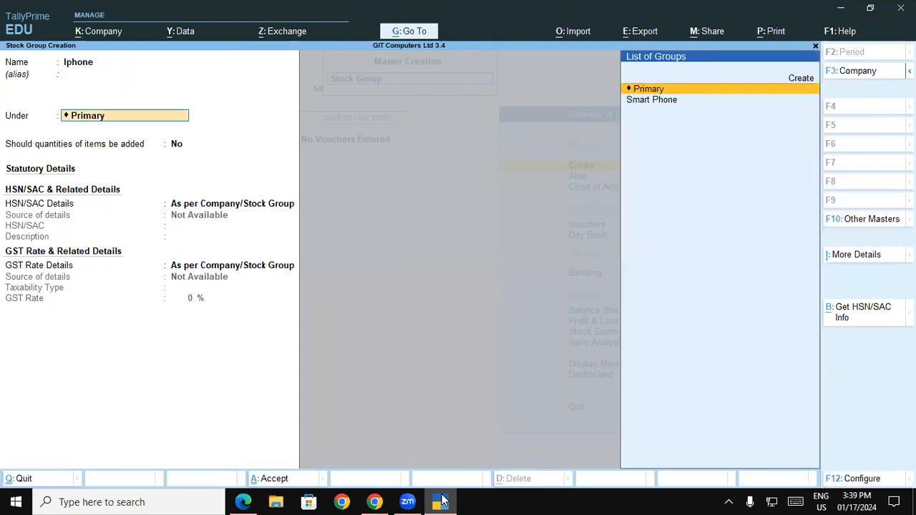
key(Return)
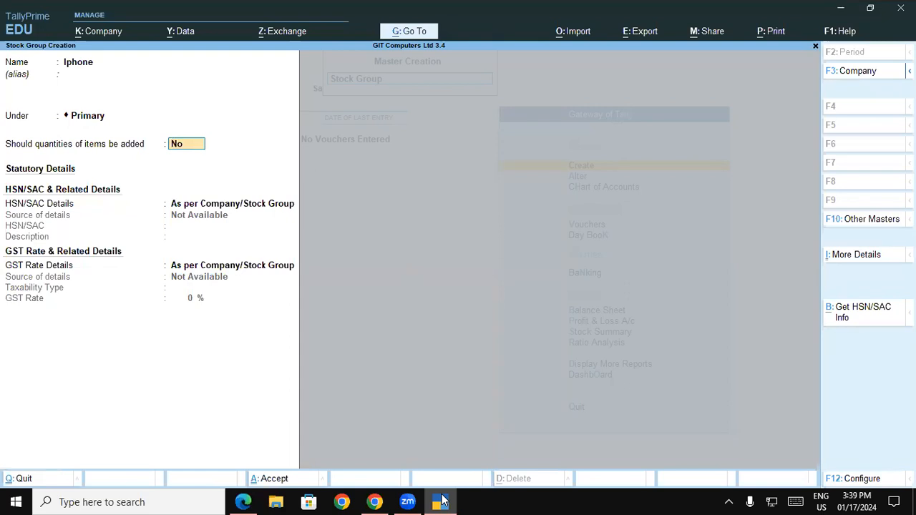
key(Return)
Set the Iphone group's HSN/SAC Details to Specify Details Here, with HSN/SAC 8517 from the PDF notes and description "Iphone".
key(Down)
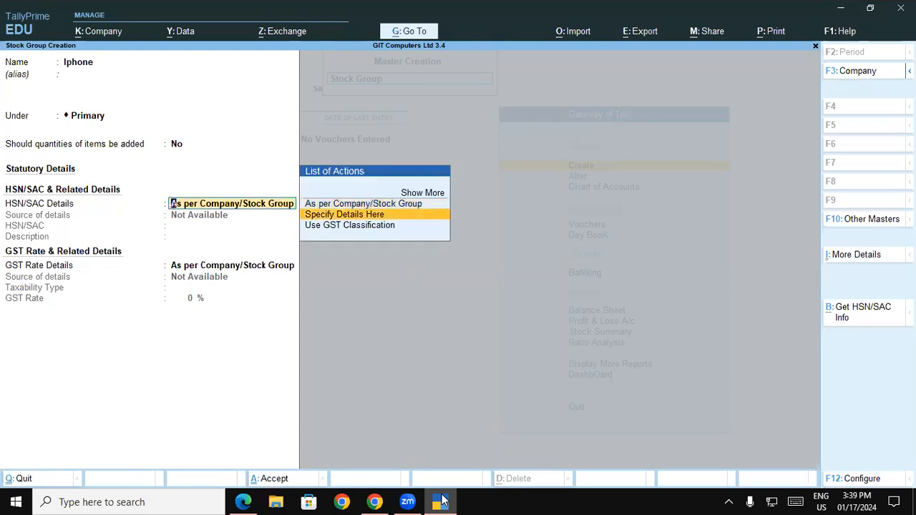
key(Return)
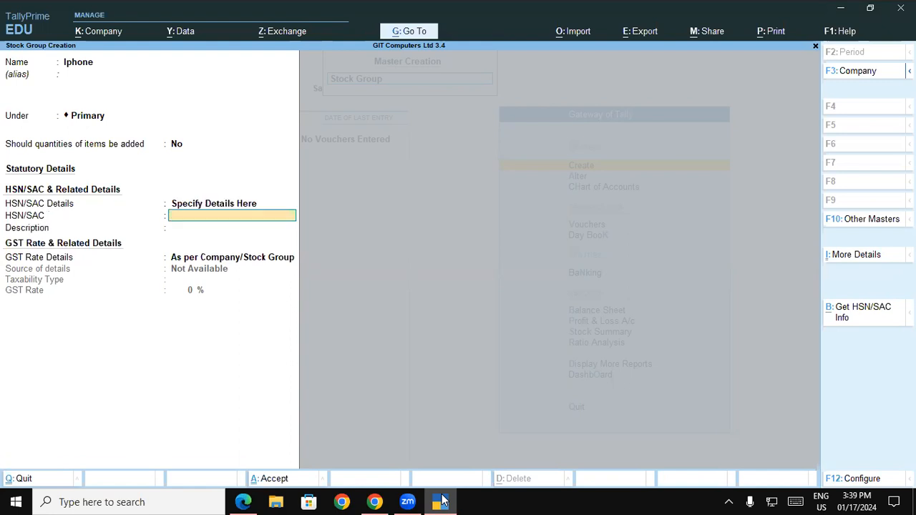
click(440, 501)
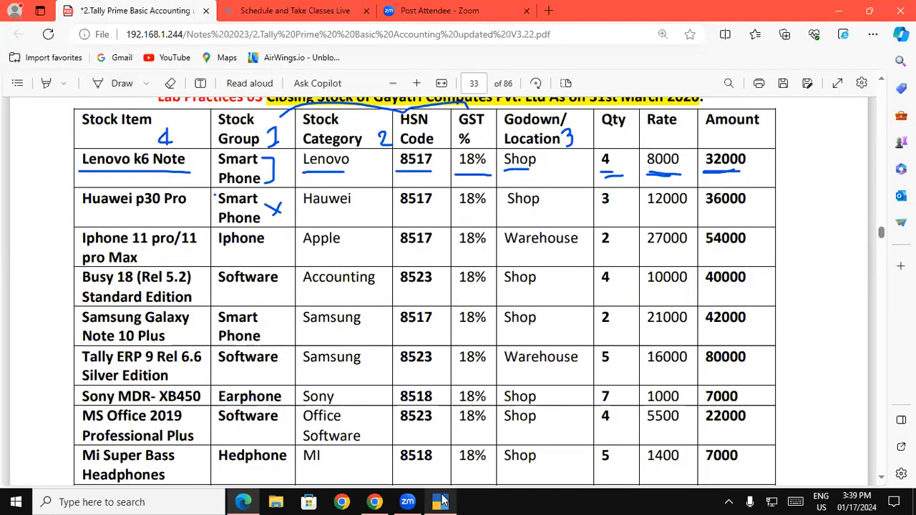
click(440, 501)
text(8)
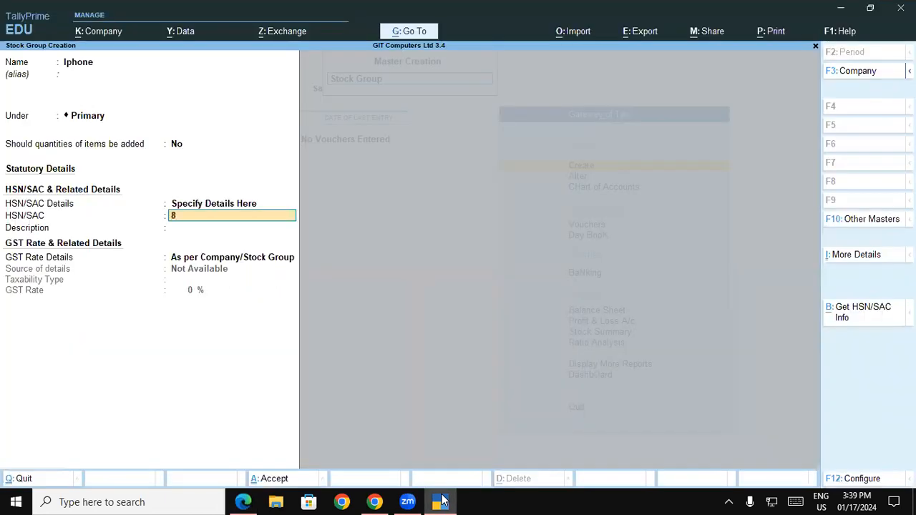
text(517)
key(Return)
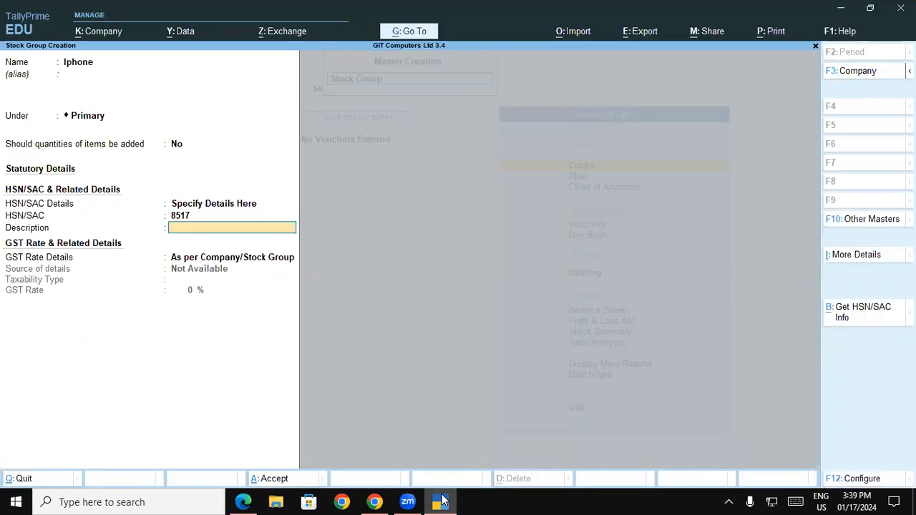
text(Iphone)
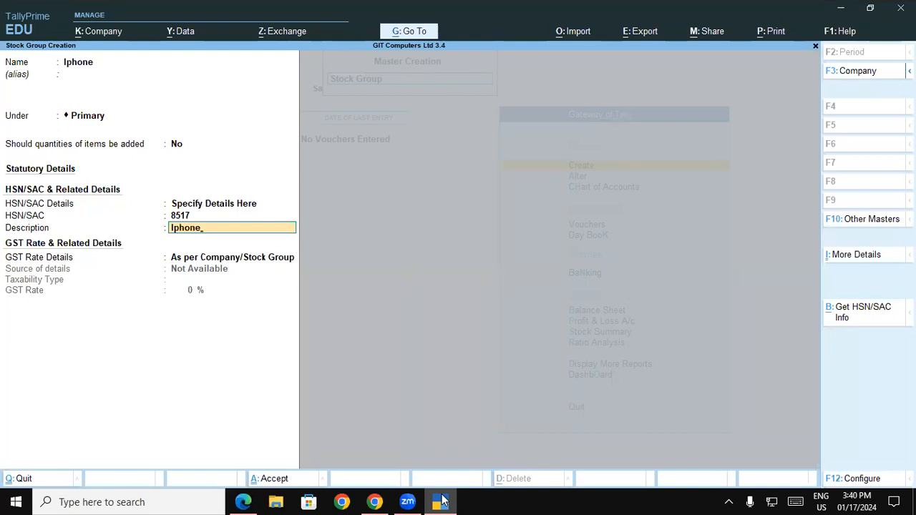
Specify the Iphone group's GST rate details here as Taxable at 18%, checking the rate in the PDF notes, and save the group.
key(Return)
key(Down)
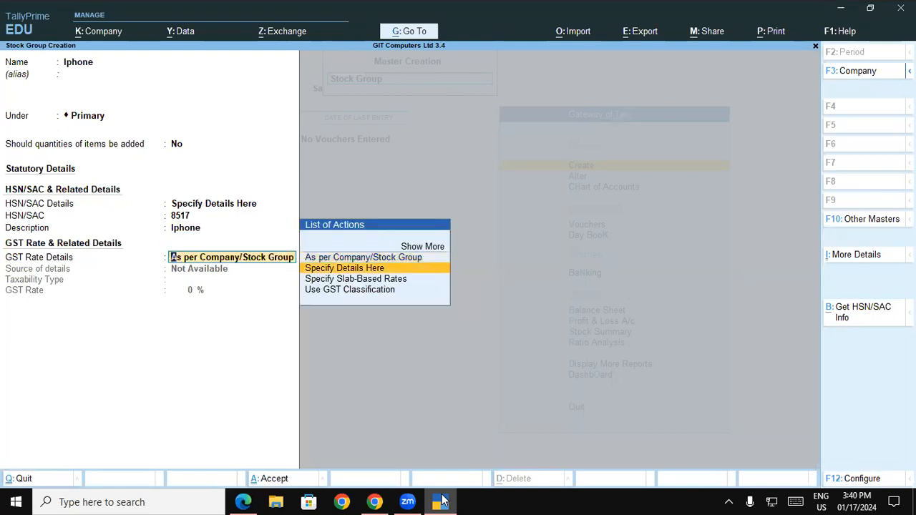
key(Return)
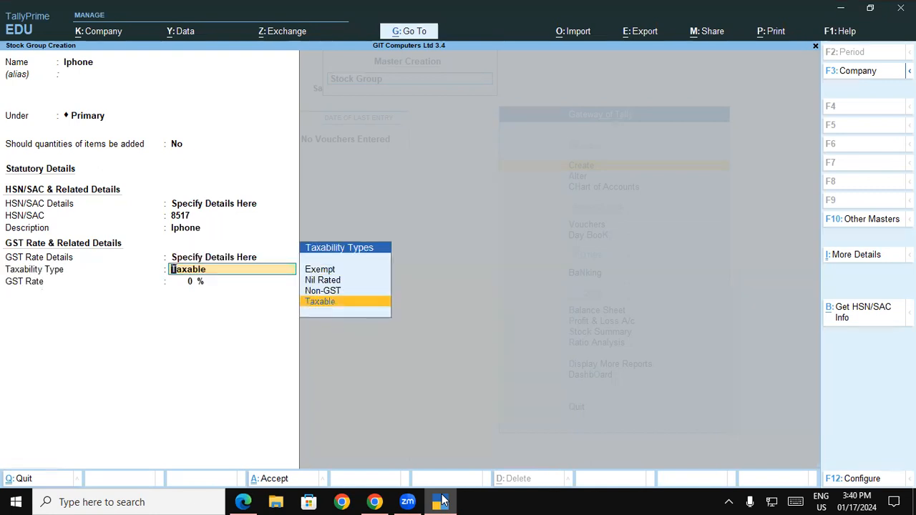
key(Return)
key(alt+Tab)
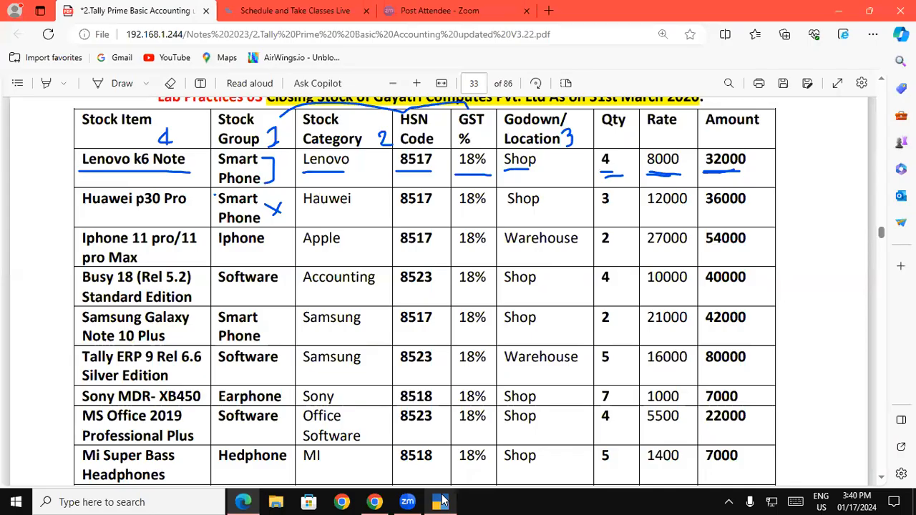
click(441, 502)
text(18)
key(Return)
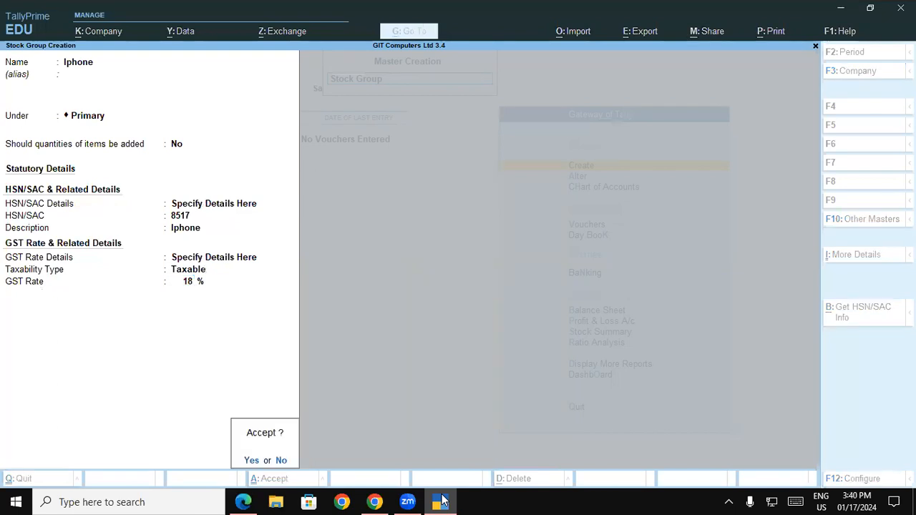
key(Return)
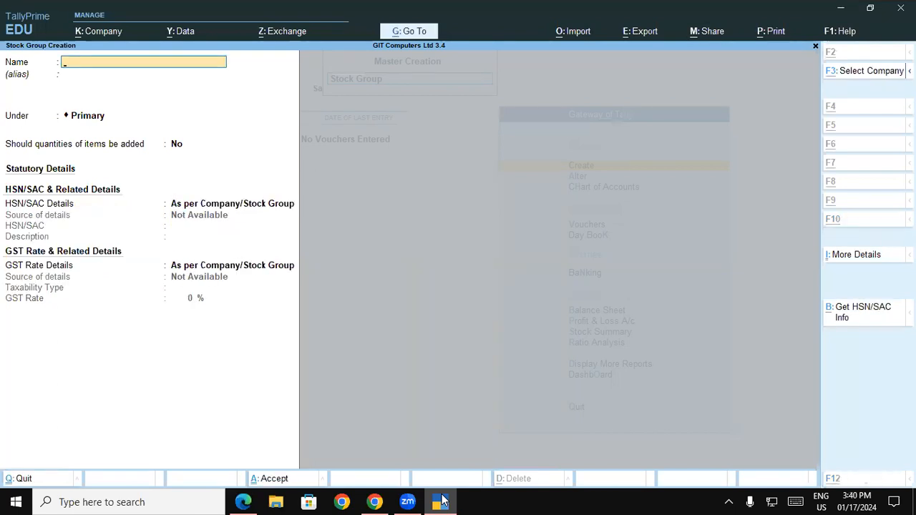
Copy "Software" from the Busy 18 row of the PDF notes as the next stock group's name in TallyPrime, keeping it under Primary.
click(442, 501)
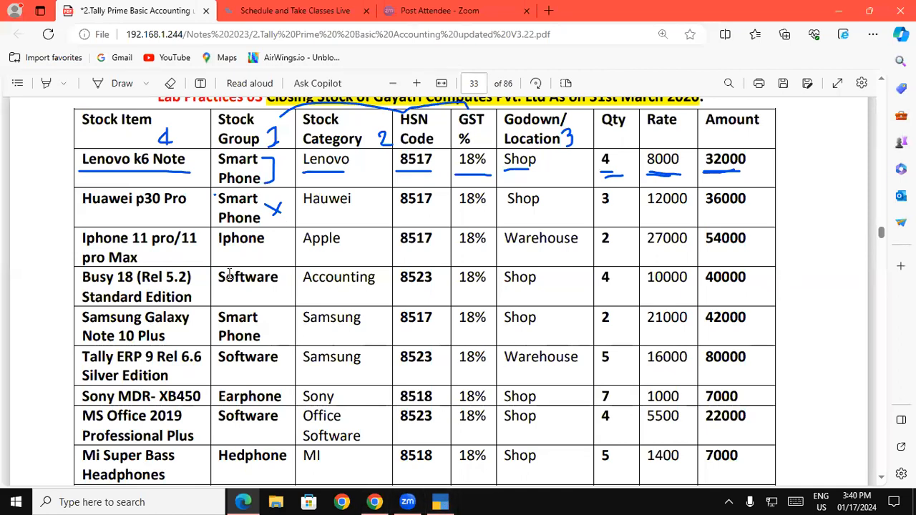
drag(220, 278, 282, 277)
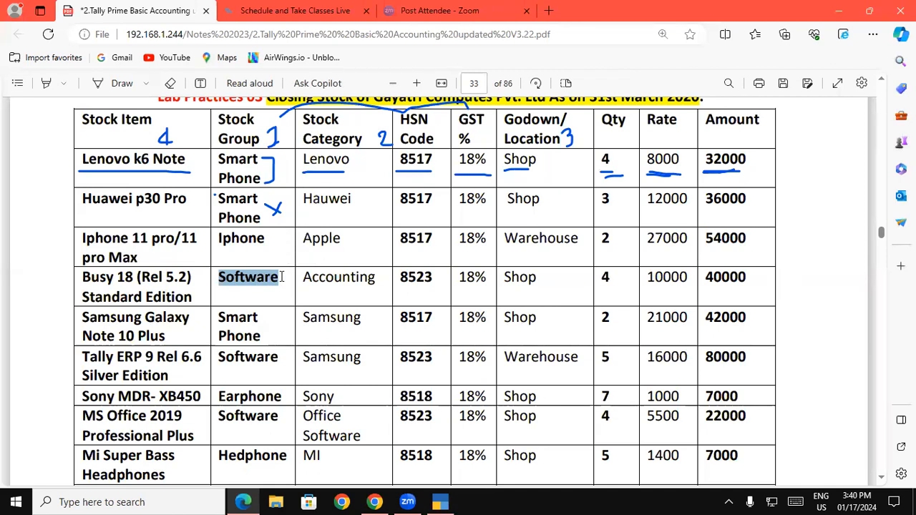
click(448, 501)
key(ctrl+alt+v)
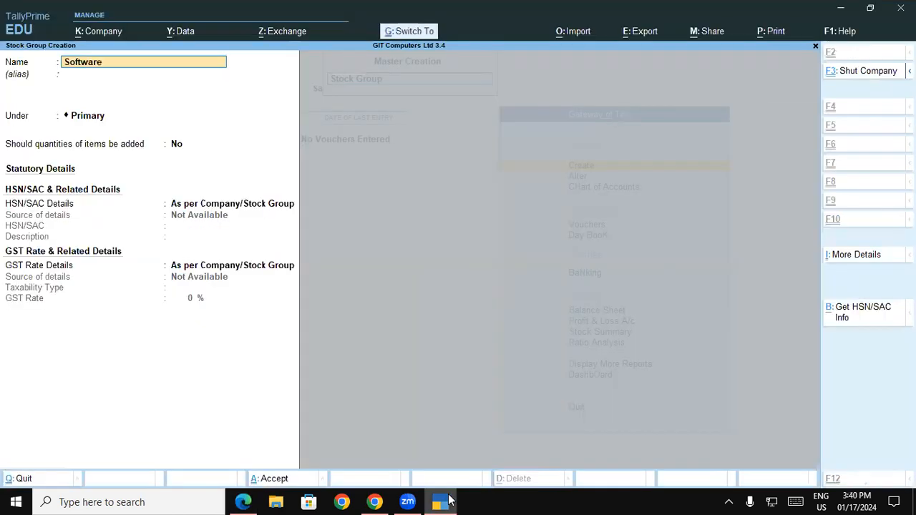
key(Return)
key(Return)
Set the Software group's HSN/SAC Details to Specify Details Here, with HSN/SAC 8523 from the PDF notes and description "Software".
key(Return)
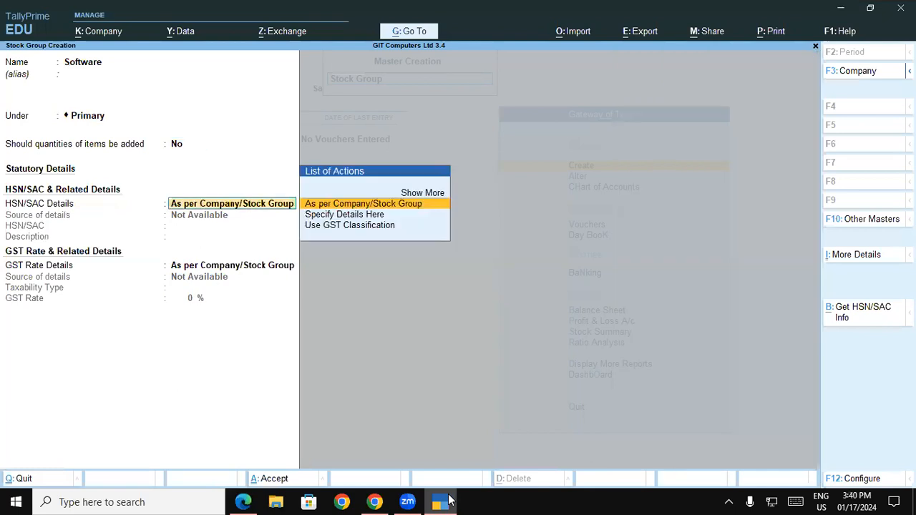
key(Down)
key(Return)
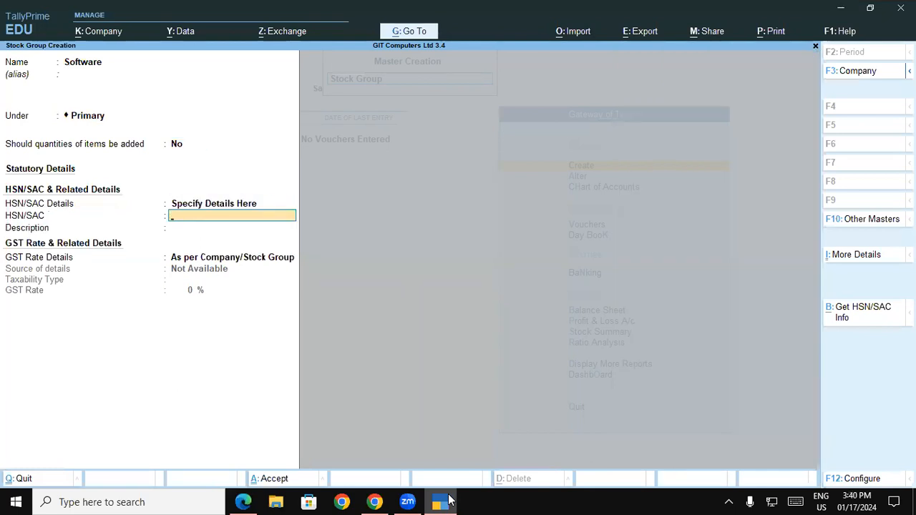
key(alt+Tab)
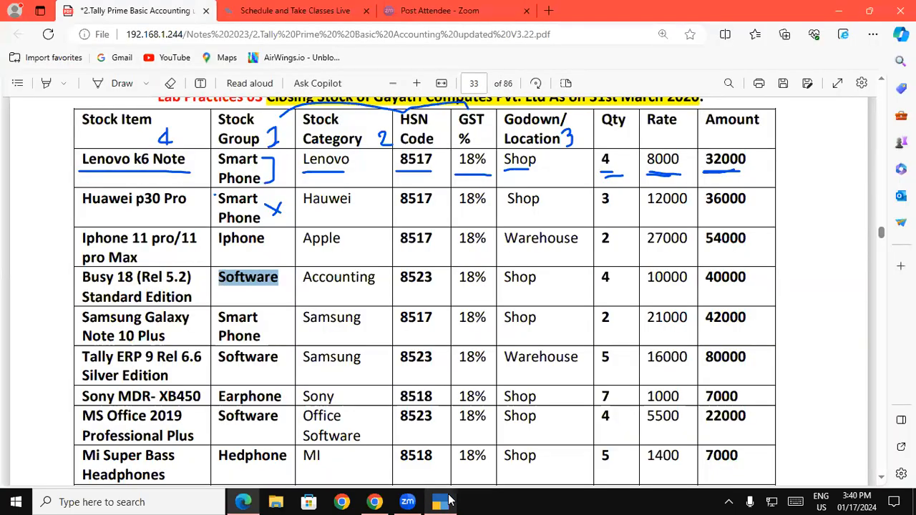
click(449, 501)
text(523)
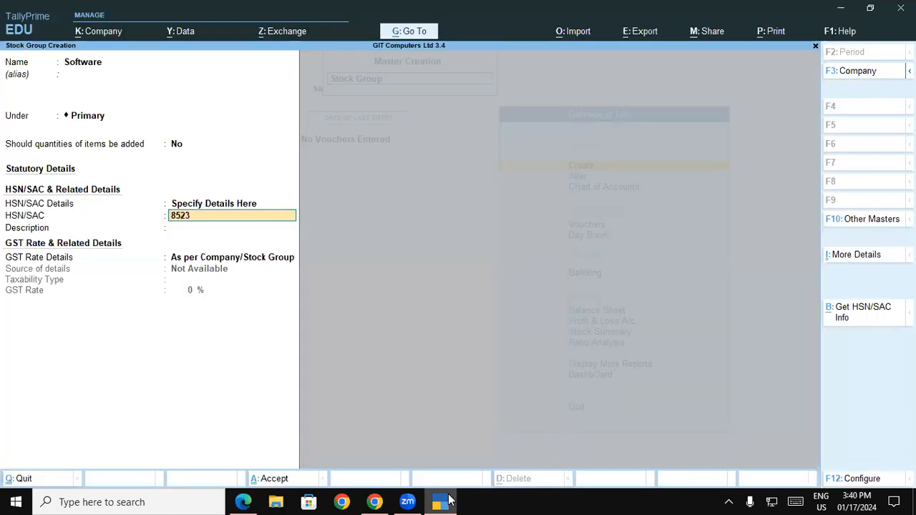
key(Return)
text(Software)
key(Return)
Specify the Software group's GST rate details here as Taxable at 18%, checking the rate in the PDF notes, and save the group.
key(Down)
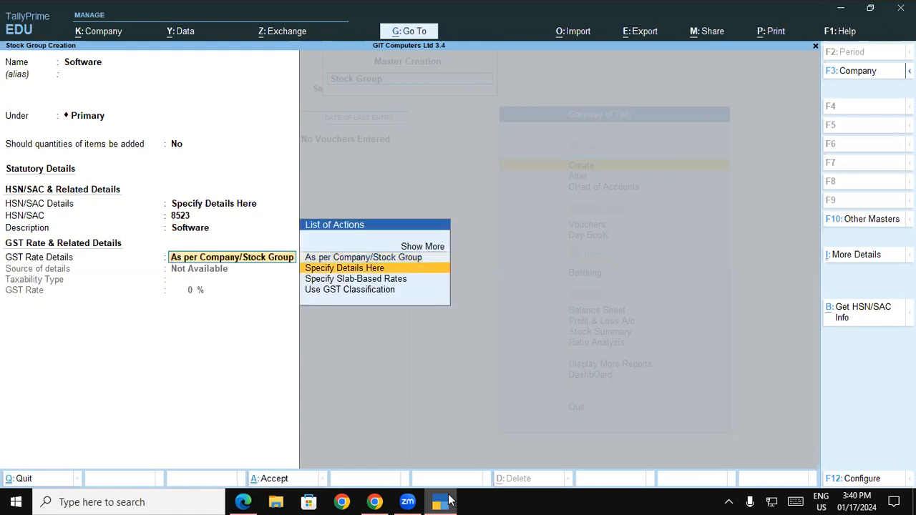
key(Return)
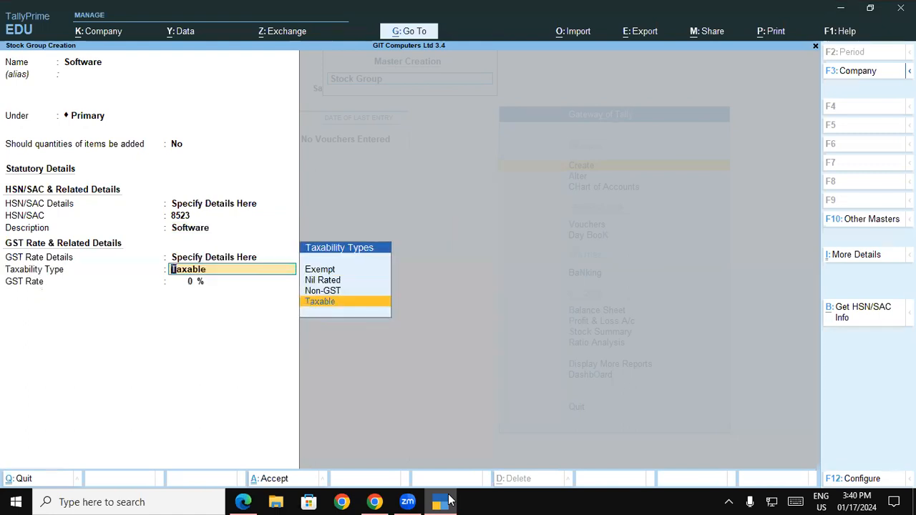
key(Return)
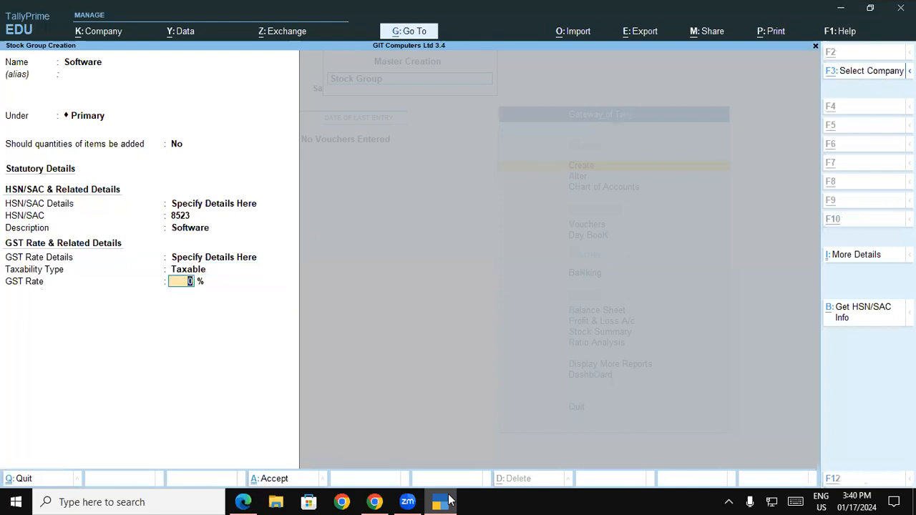
click(450, 501)
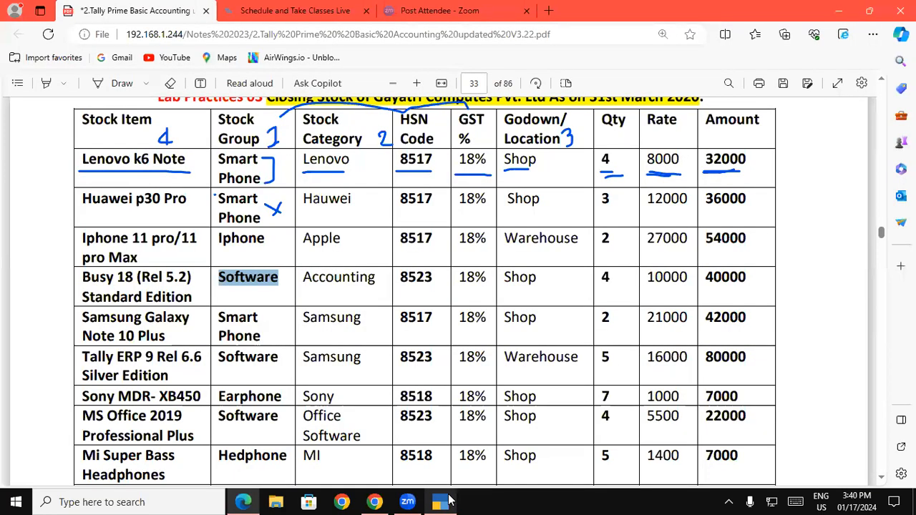
click(450, 501)
text(18)
key(Return)
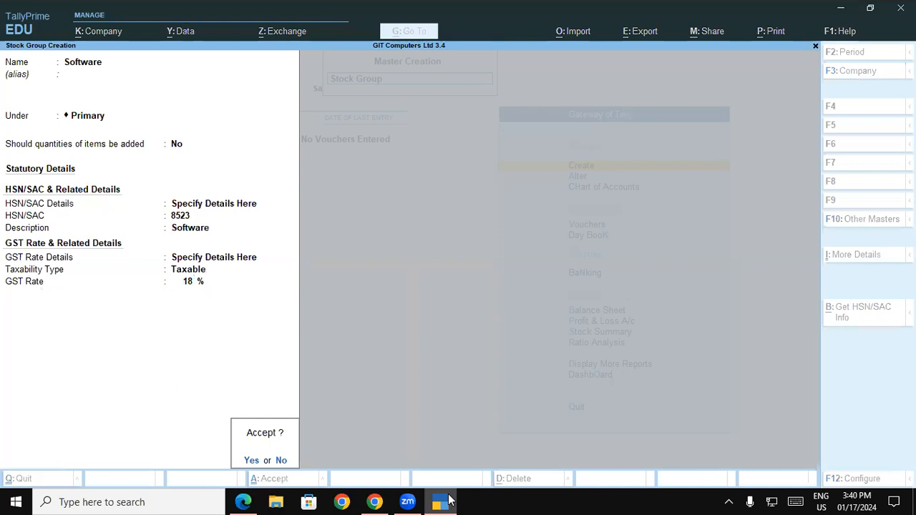
key(Return)
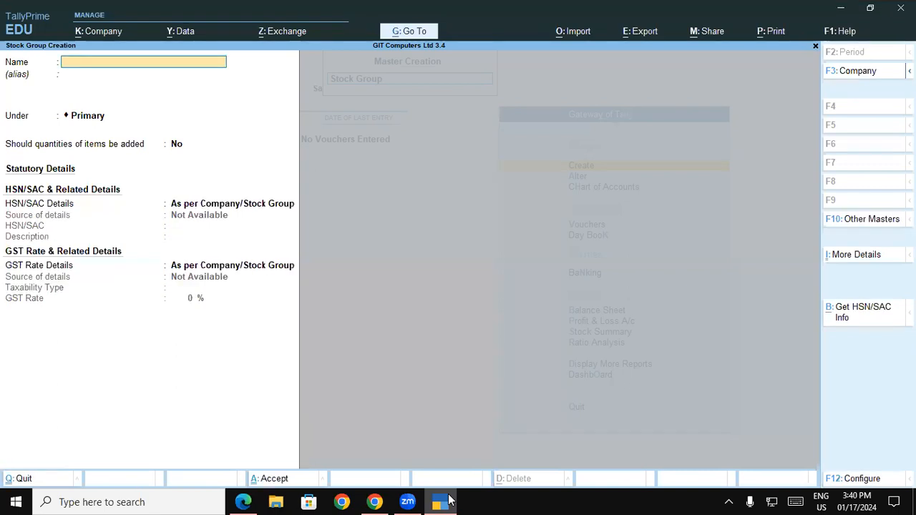
Switch to the PDF notes, look down the Stock Group column past the groups already created, and copy "Earphone" from the Sony MDR-XB450 row.
click(450, 501)
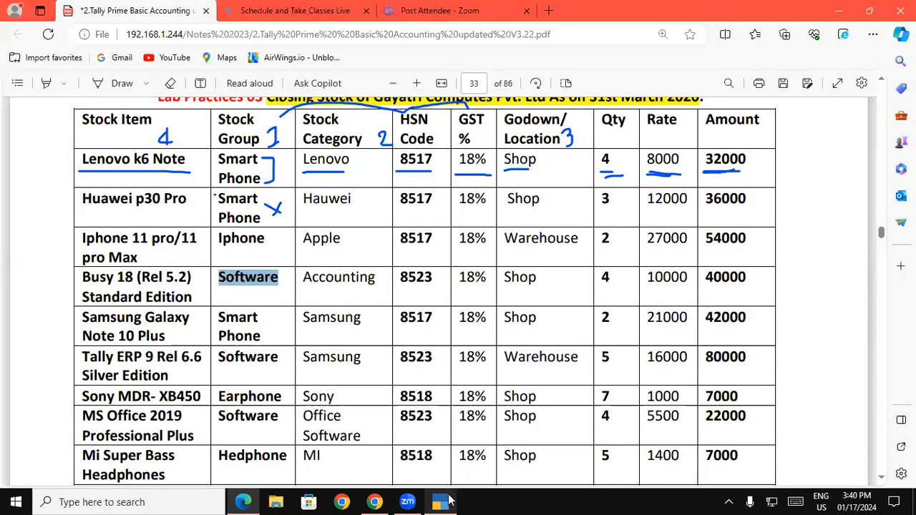
drag(262, 337, 239, 319)
click(242, 356)
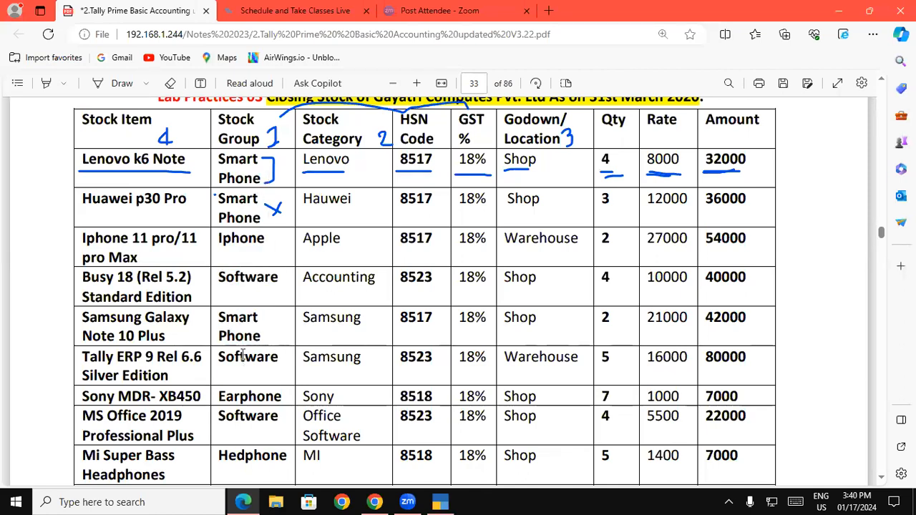
double_click(242, 356)
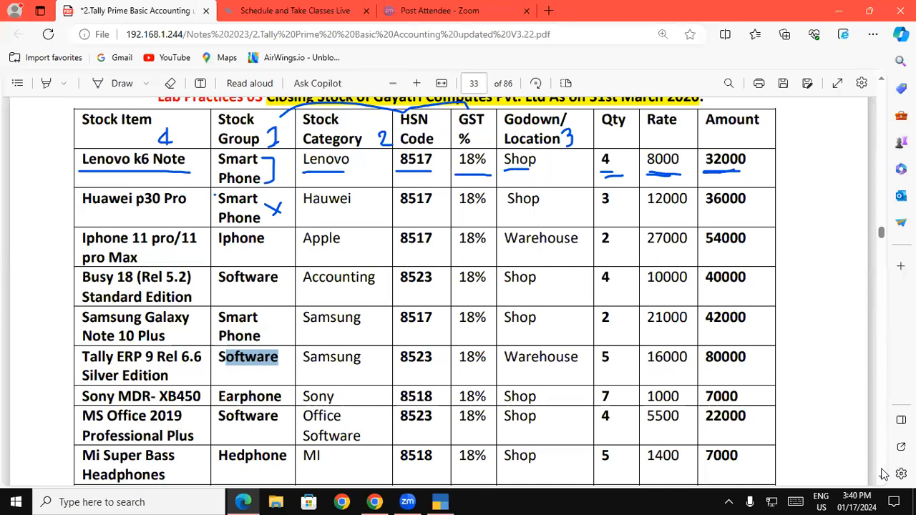
scroll(478, 409, down, 3)
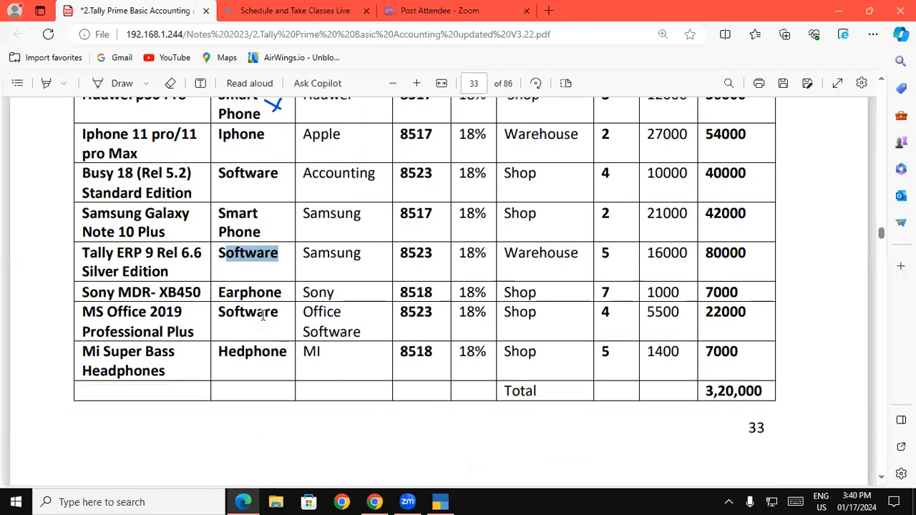
drag(218, 292, 281, 297)
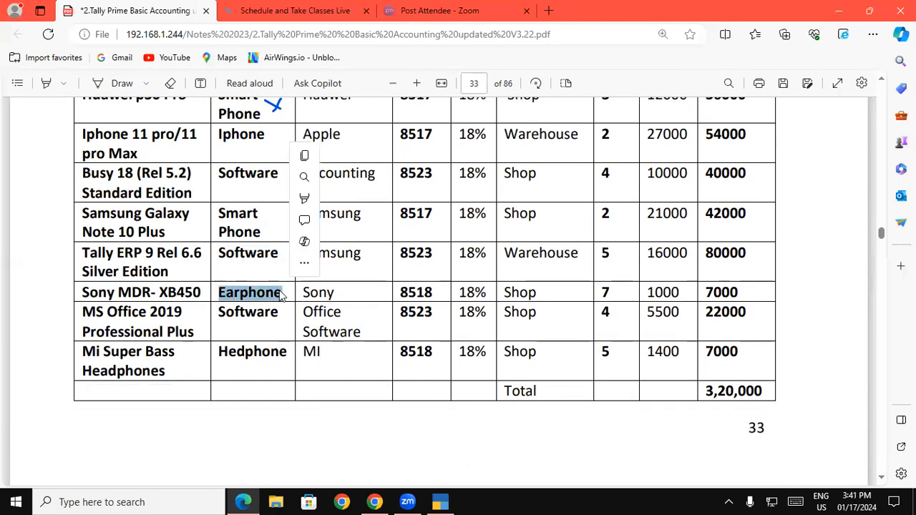
click(304, 156)
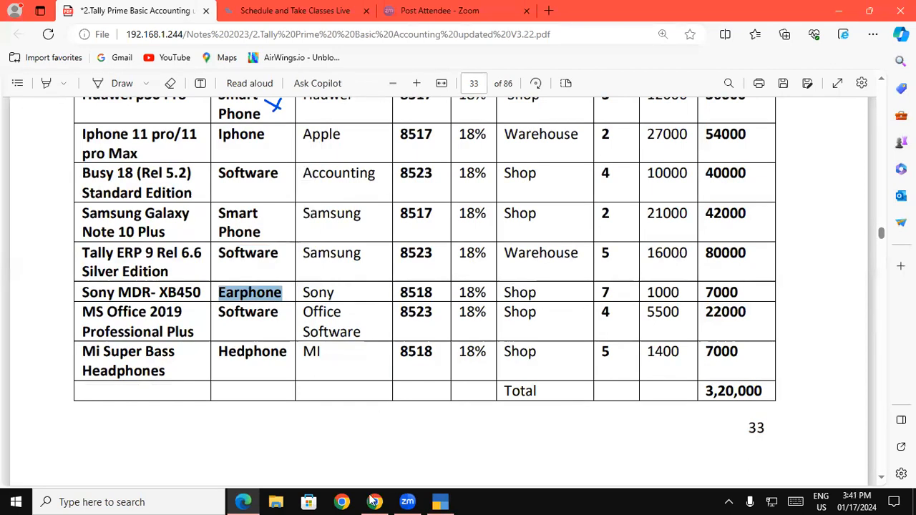
Switch back to TallyPrime and name the new stock group "Earphone", keeping it under Primary with adding of quantities set to No.
click(434, 501)
key(ctrl+alt+v)
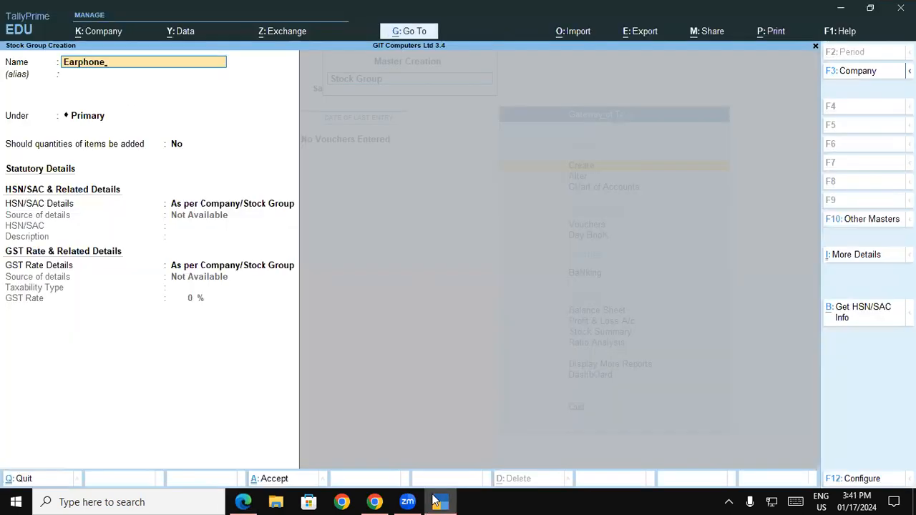
key(Return)
key(Return)
key(Return)
key(Return)
Set the Earphone group's HSN/SAC Details to Specify Details Here and check its HSN code in the PDF notes.
key(Down)
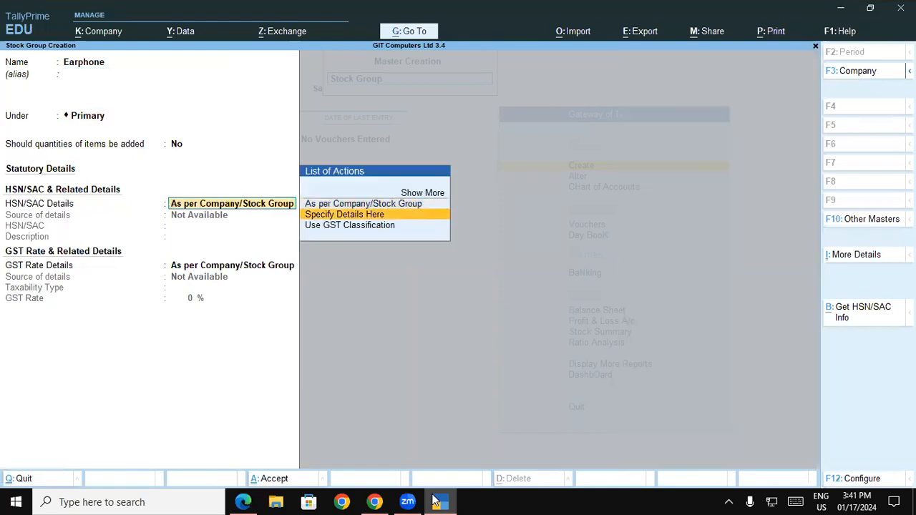
key(Return)
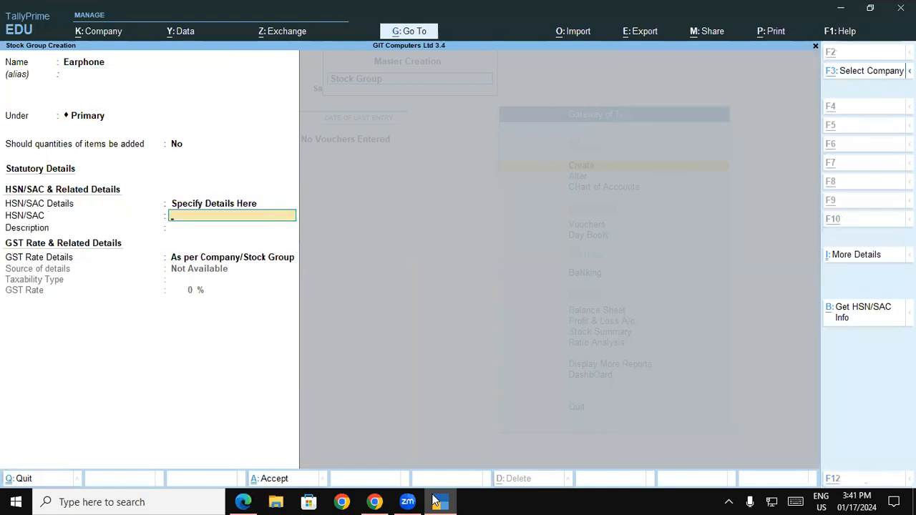
key(alt+Tab)
key(alt+Tab)
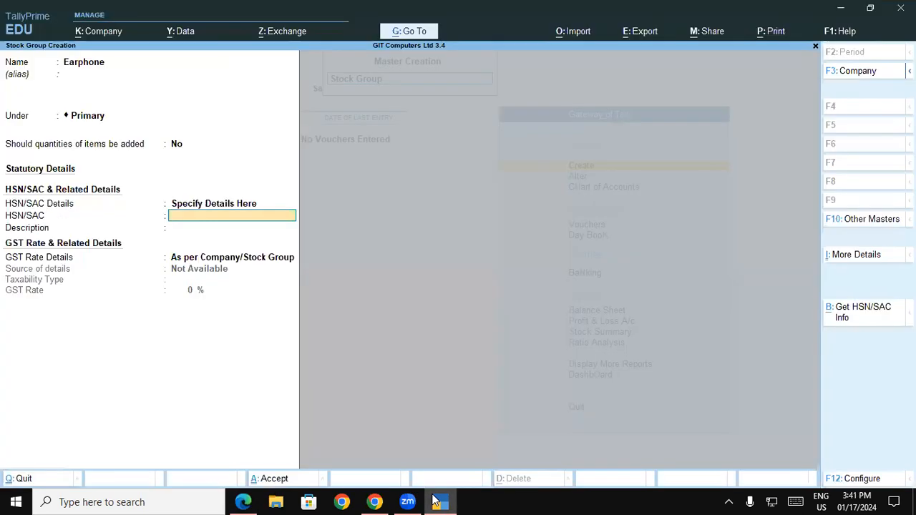
key(ctrl+alt+v)
key(Return)
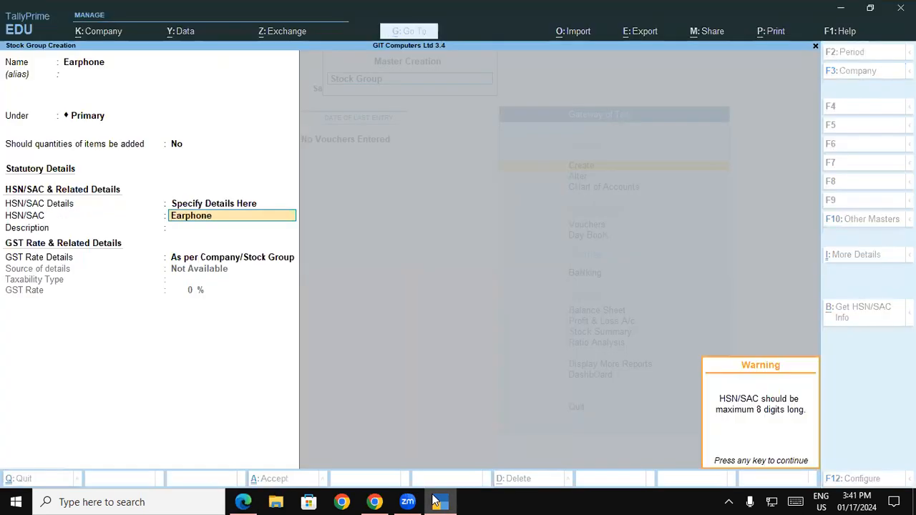
key(Return)
key(BackSpace)
key(BackSpace)
key(BackSpace)
key(Return)
key(Return)
Give the Earphone group HSN/SAC 8518 from the Sony MDR-XB450 row of the PDF notes and the description "Earphone".
key(alt+Tab)
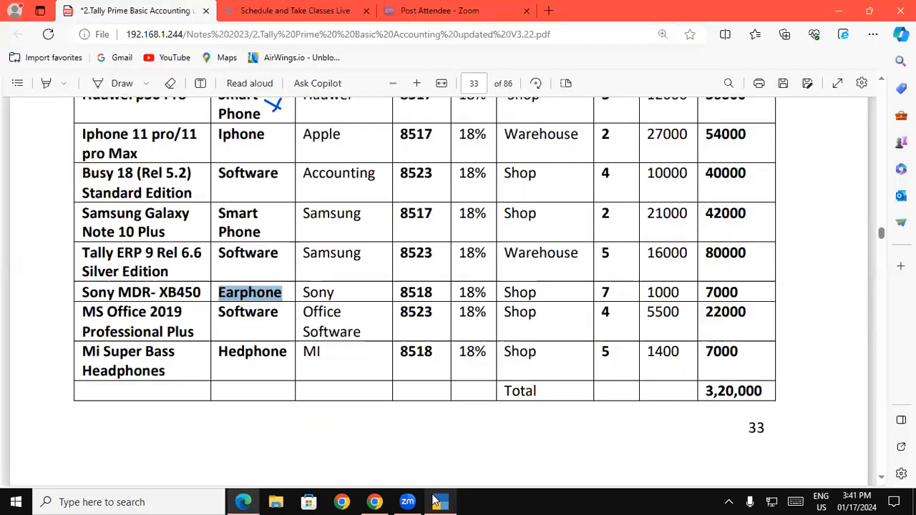
click(434, 501)
text(8518)
key(Return)
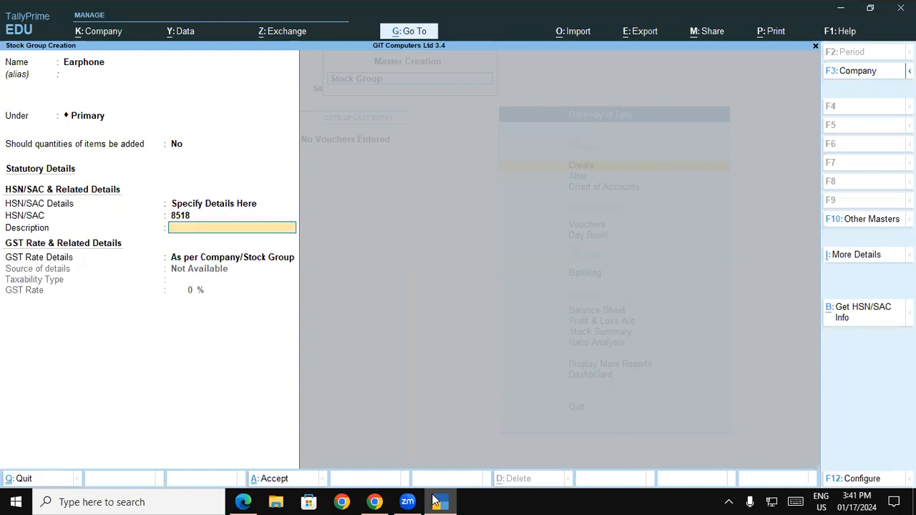
key(ctrl+alt+v)
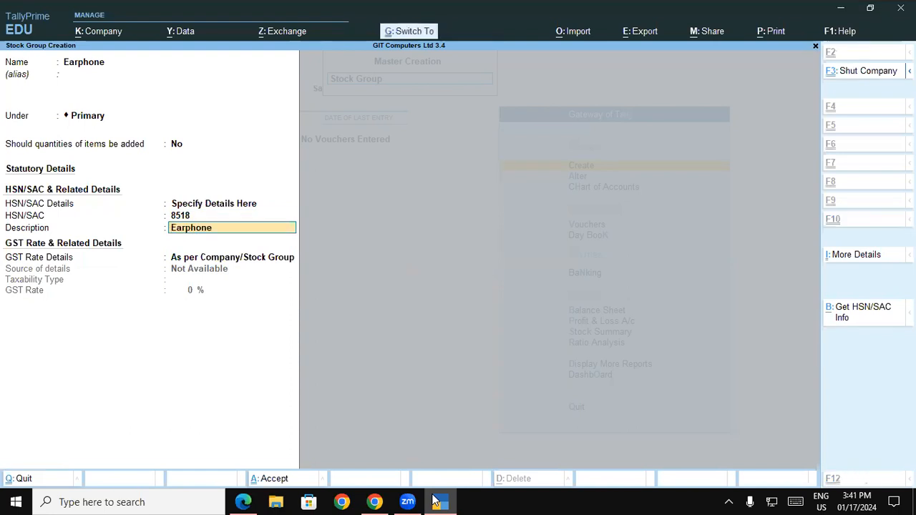
key(Return)
Specify the Earphone group's GST rate details here as Taxable at 18% and save the group.
key(Down)
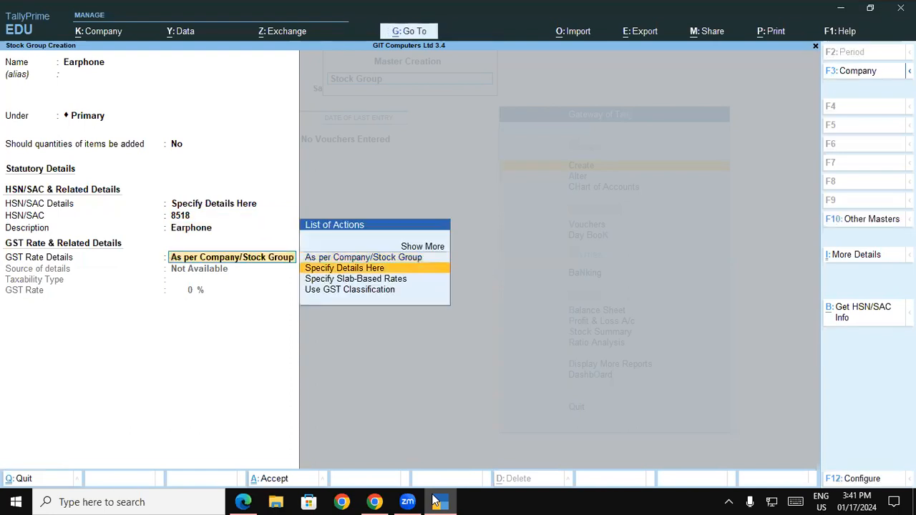
key(Return)
key(Return)
text(18)
key(Return)
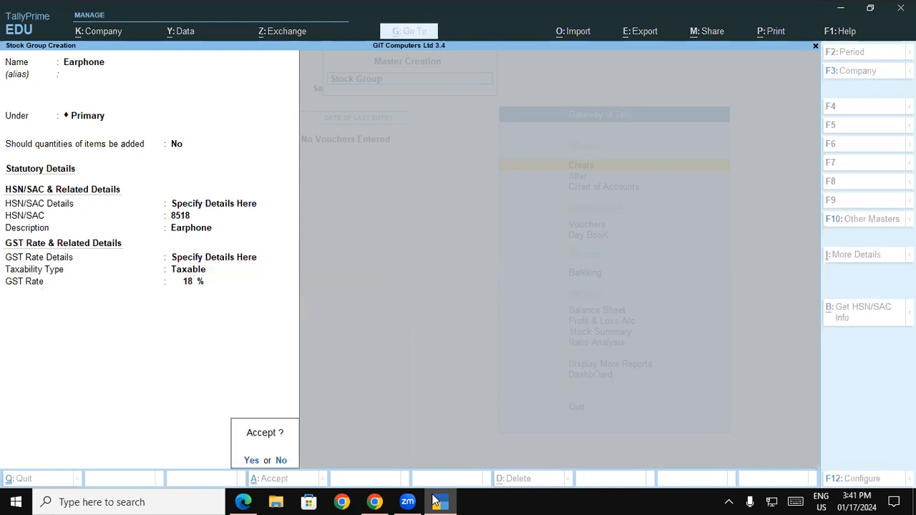
key(Return)
Check the Mi Super Bass row's group in the PDF notes and name the next TallyPrime stock group "Headphone", keeping it under Primary.
key(alt+Tab)
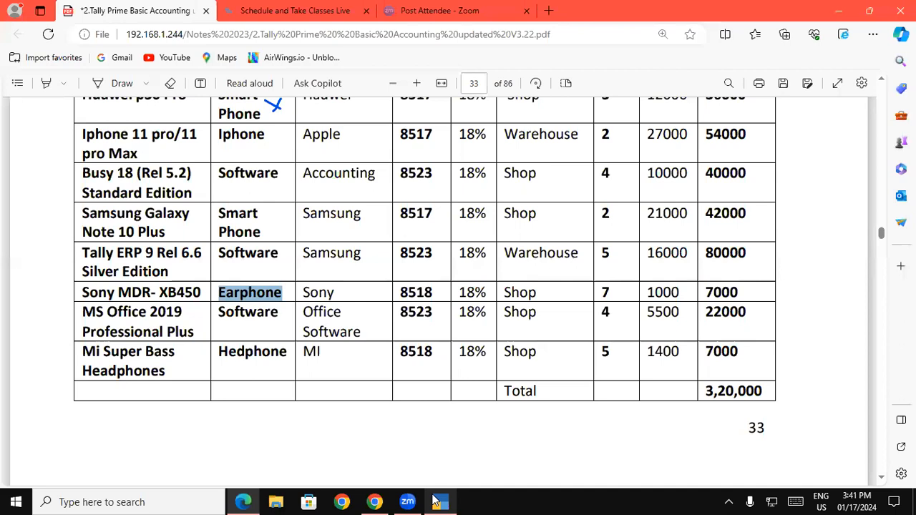
click(435, 501)
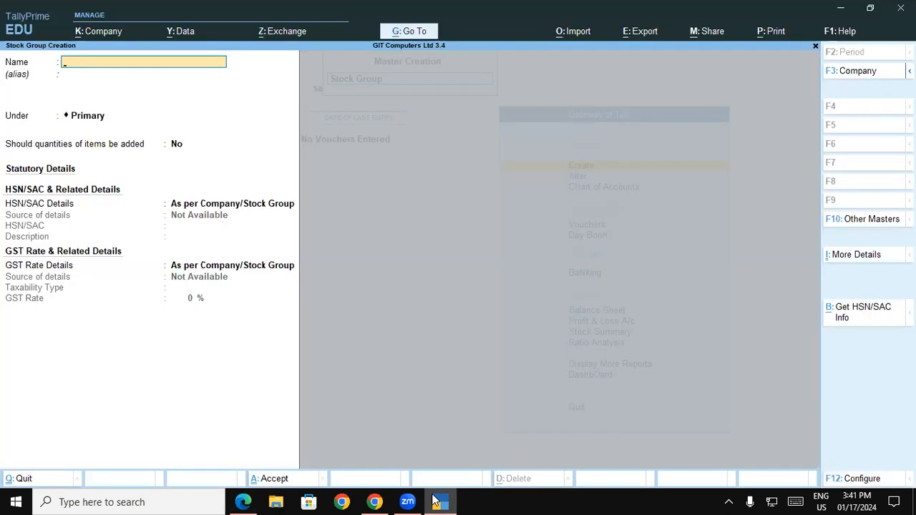
text(Headphone)
key(Return)
key(Return)
key(Return)
key(Return)
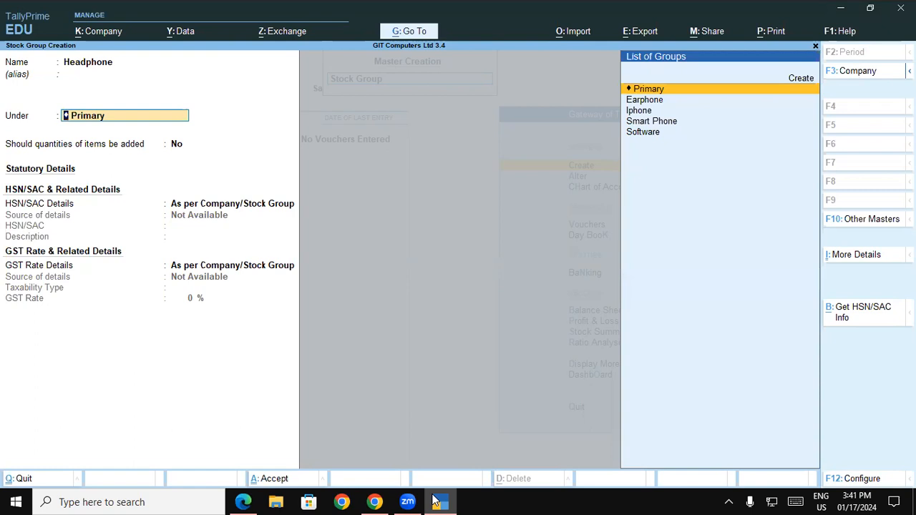
Set the Headphone group's HSN/SAC Details to Specify Details Here, with HSN/SAC 8518 from the PDF notes and description "Headphone".
key(Down)
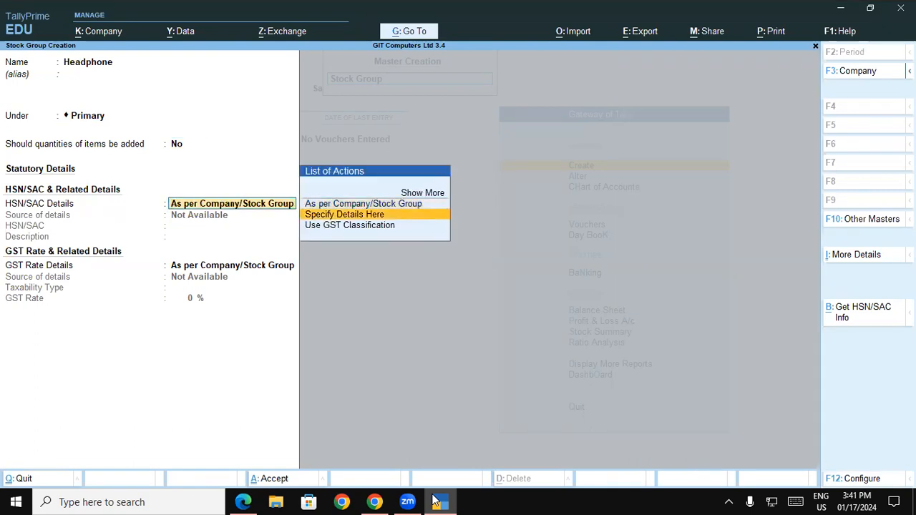
key(Return)
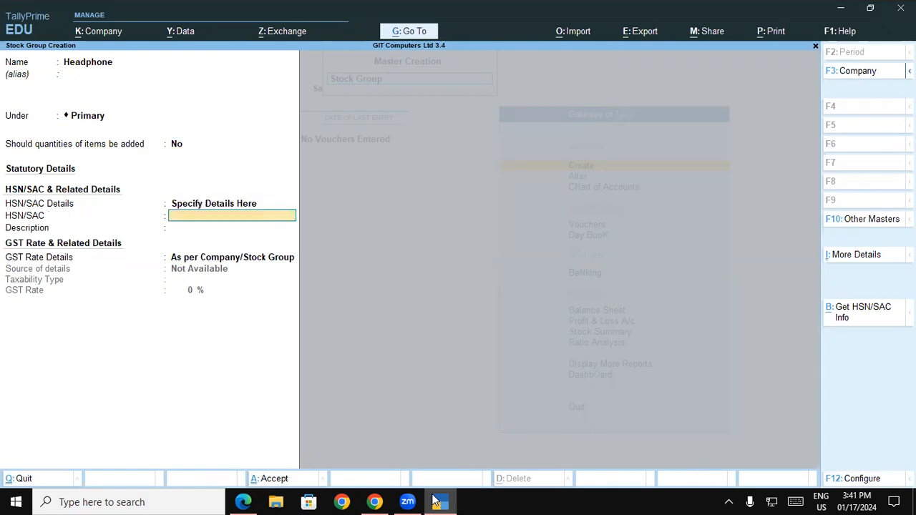
click(434, 501)
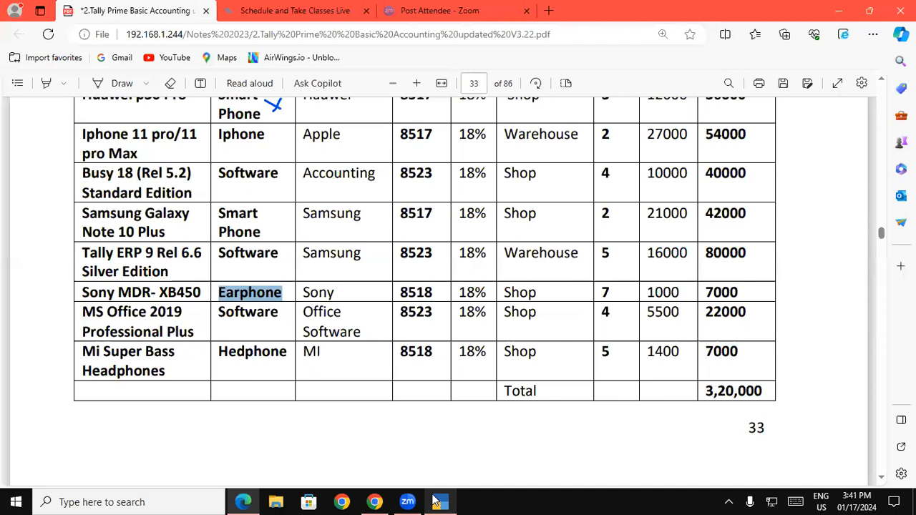
click(435, 501)
text(8518)
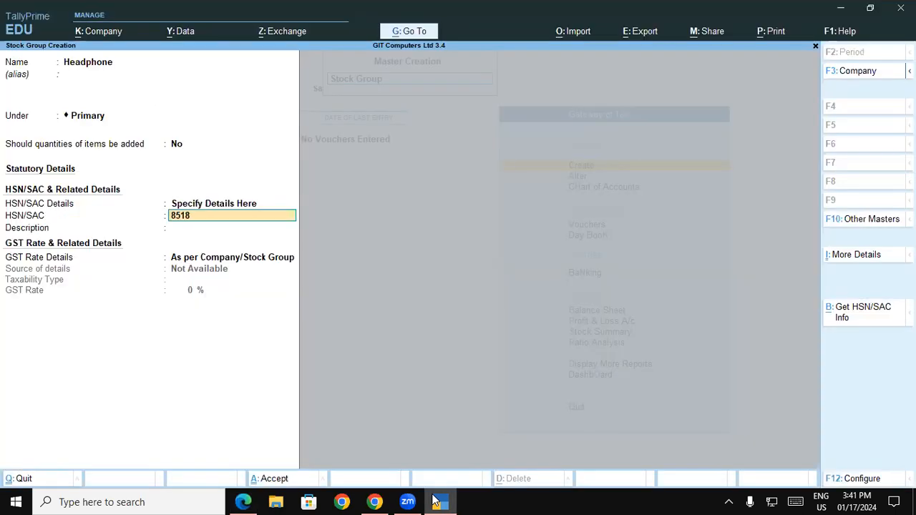
key(Return)
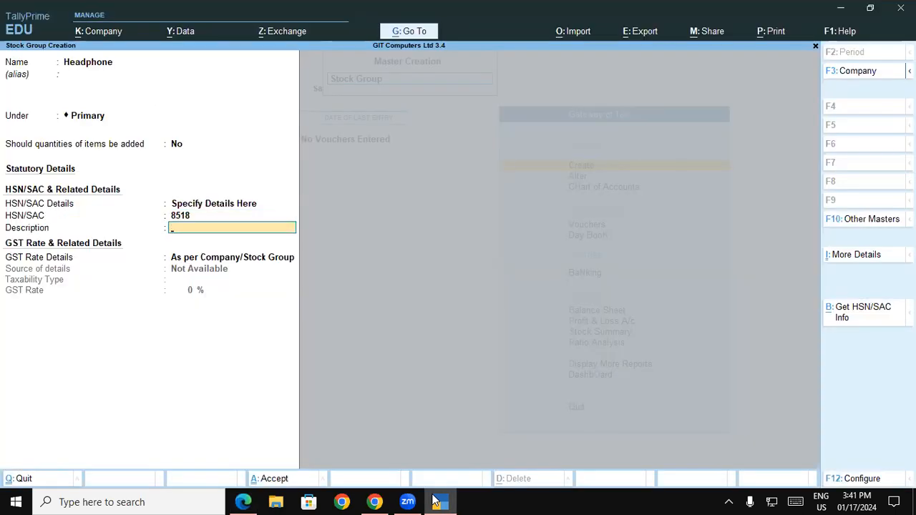
text(Headphone)
key(Return)
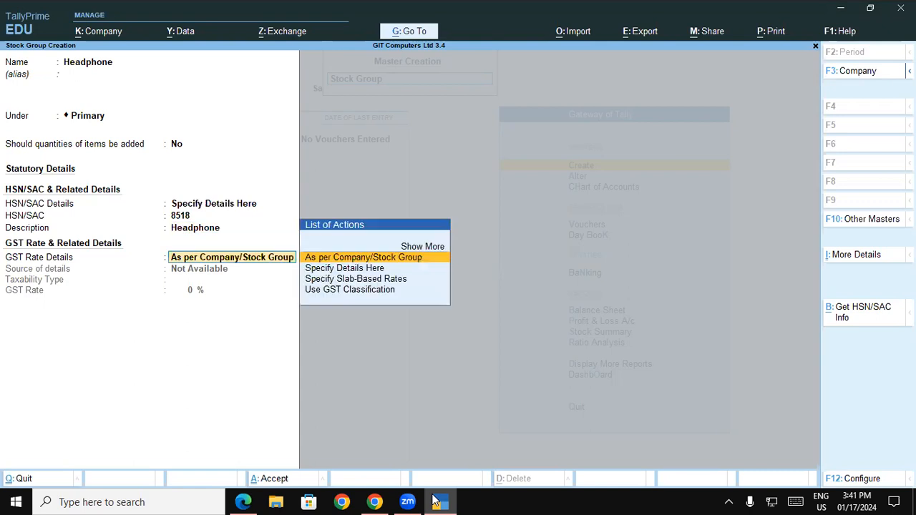
Specify the Headphone group's GST rate details here as Taxable at 18% and save the group.
key(Down)
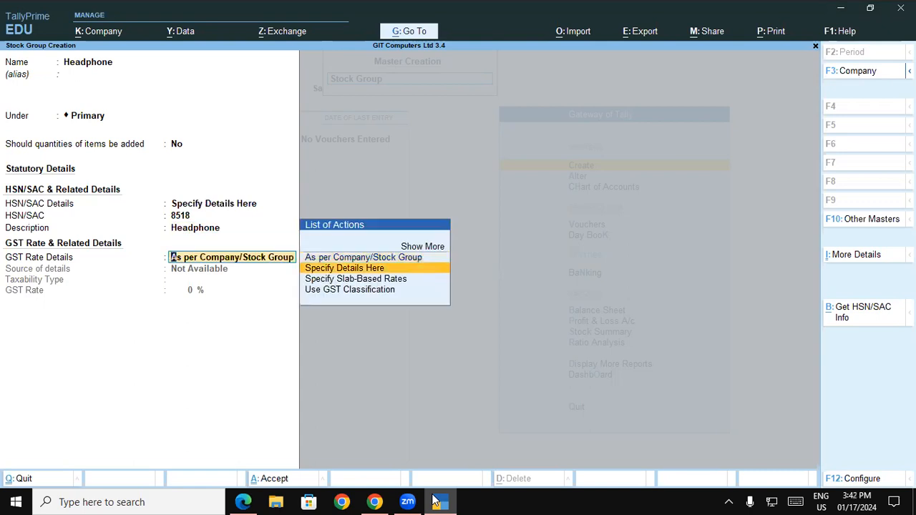
key(Return)
key(Return)
text(18)
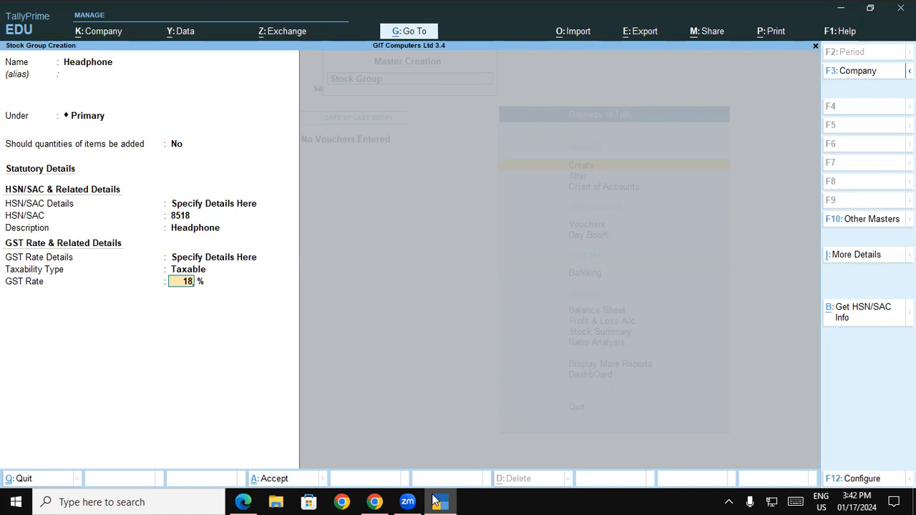
key(Return)
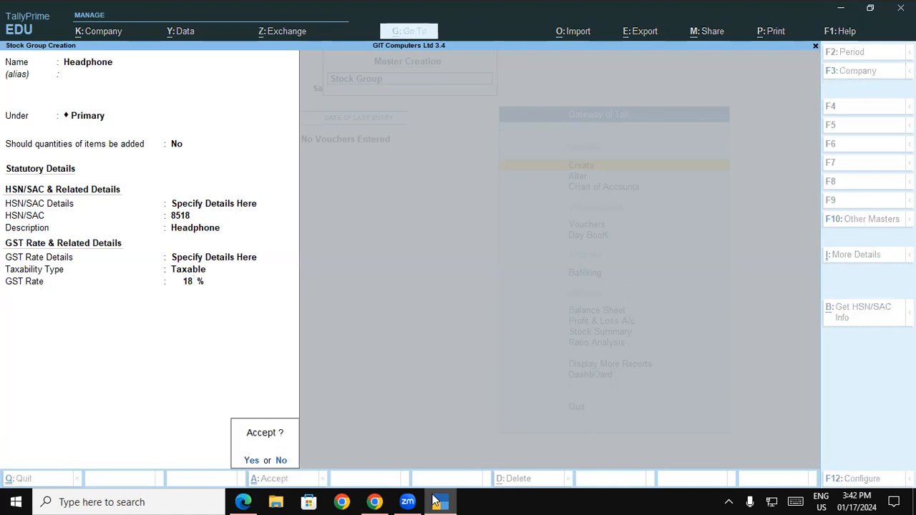
key(Return)
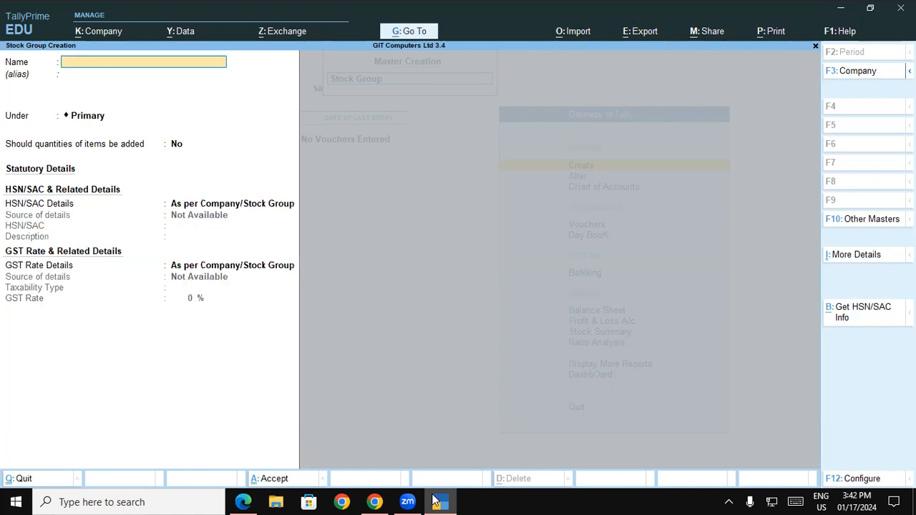
Switch to the PDF notes and look up the Lenovo K6 Note row's entry in the Stock Category column.
click(435, 502)
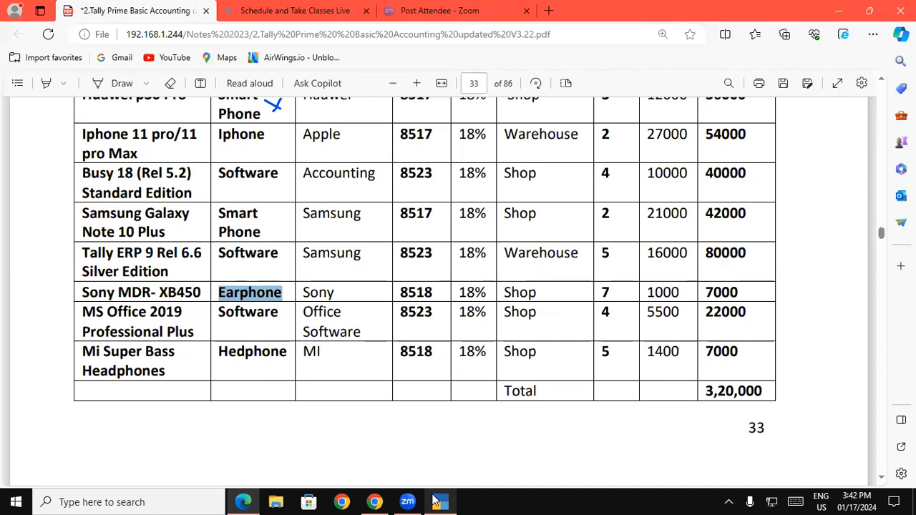
click(883, 80)
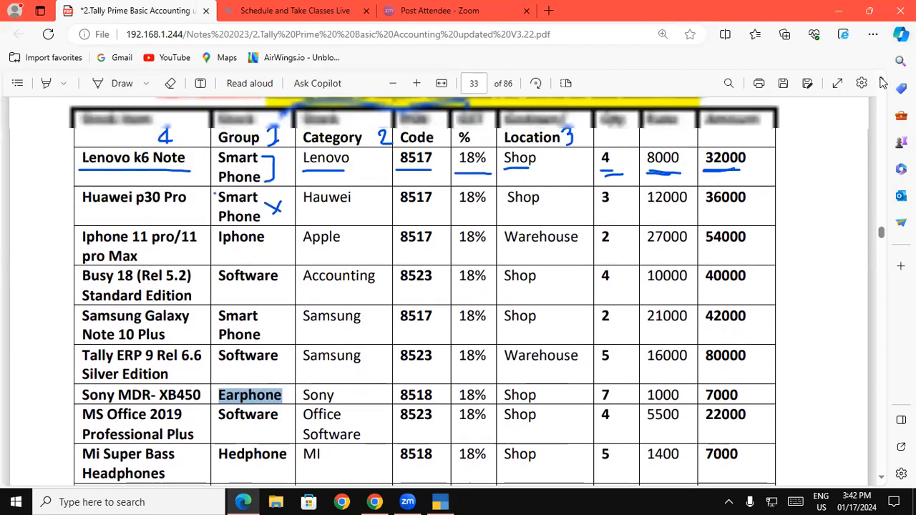
click(304, 137)
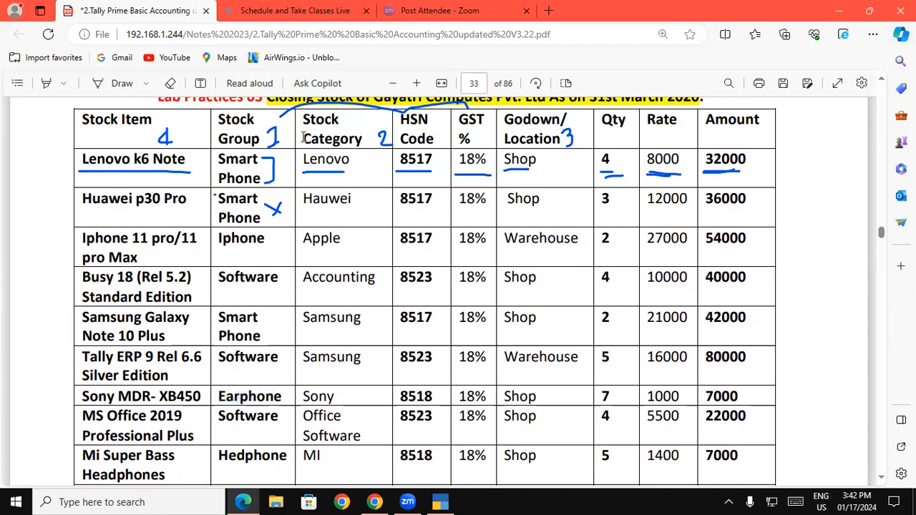
drag(304, 137, 359, 136)
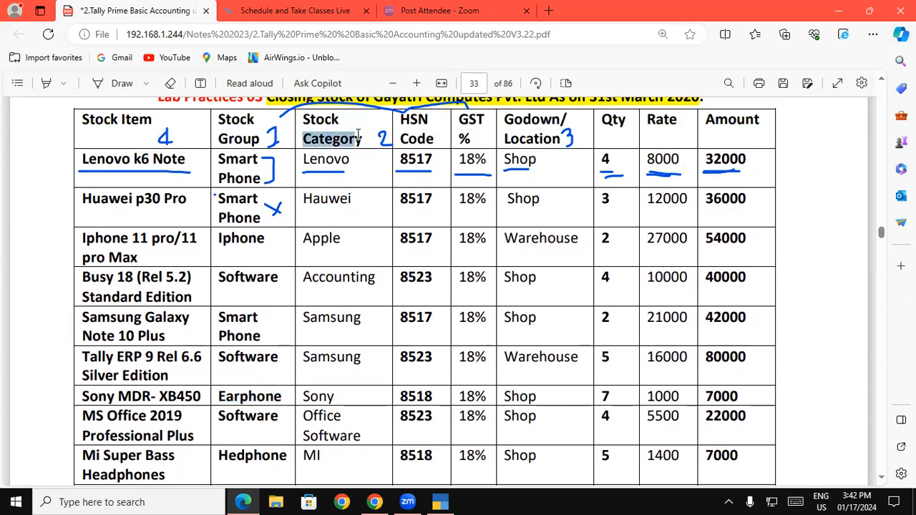
click(305, 159)
drag(306, 159, 350, 159)
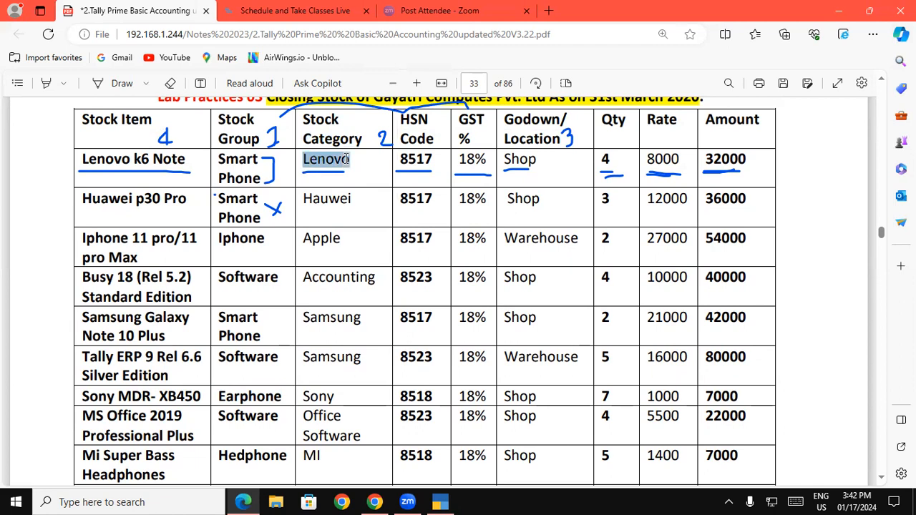
Return to TallyPrime, leave Stock Group Creation without creating another group and open Stock Category creation.
click(441, 502)
key(Escape)
key(y)
key(Escape)
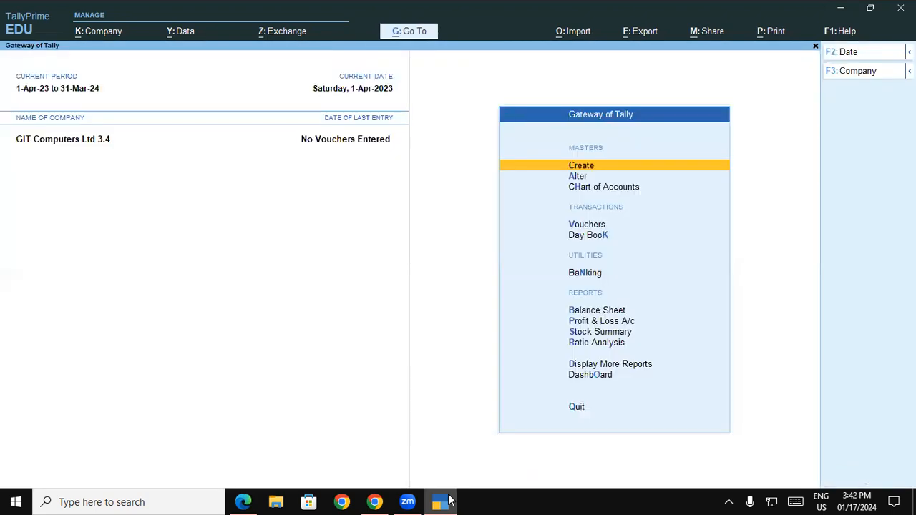
key(Return)
key(Down)
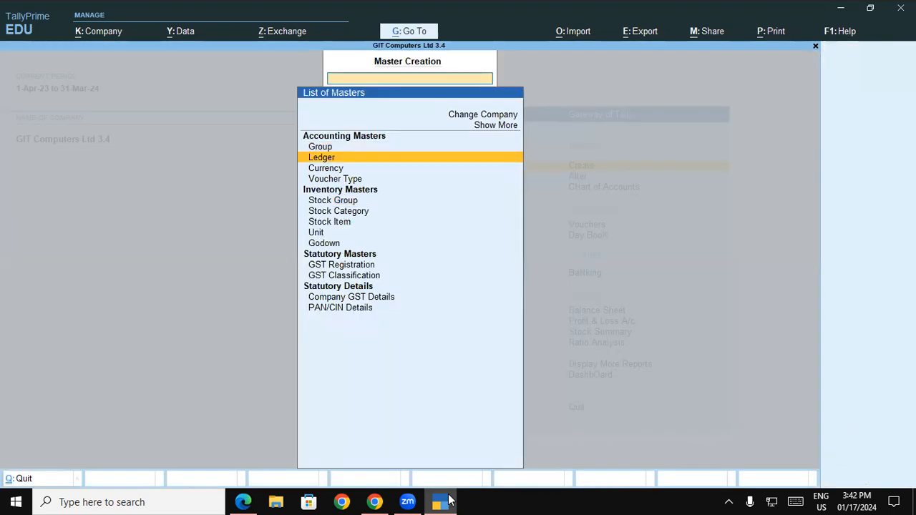
key(Down)
key(Down)
key(Down)
key(Down)
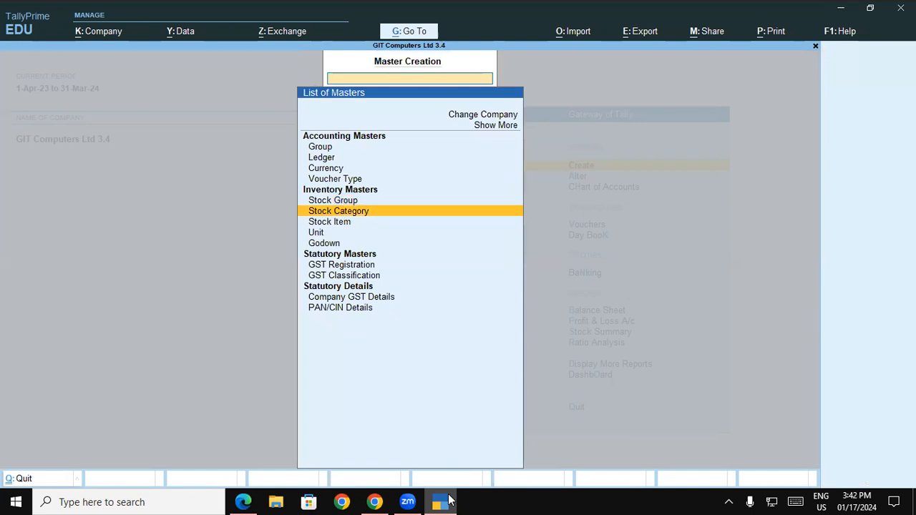
key(Up)
key(Down)
key(Return)
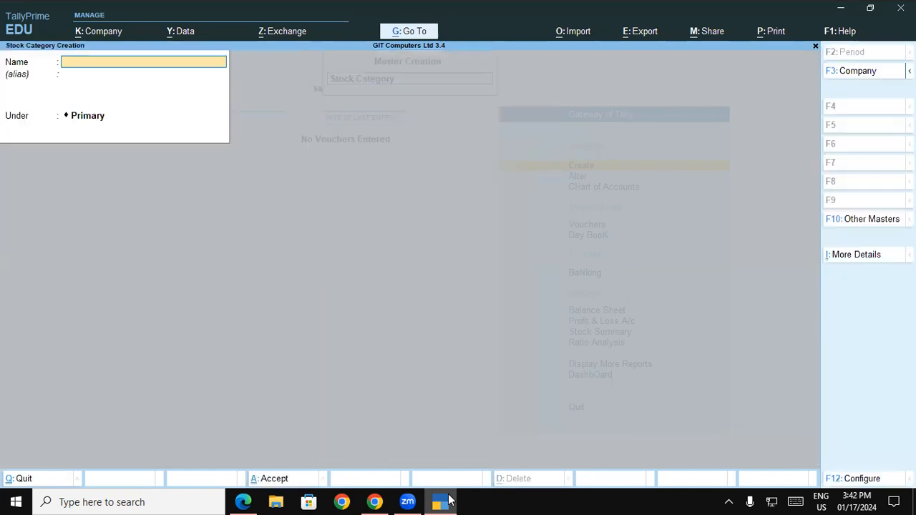
Create the stock category "Lenovo" under Primary and save it, with a brief look back at the PDF notes.
text(Lenovo)
key(Return)
key(Return)
key(Return)
key(Return)
key(alt+Tab)
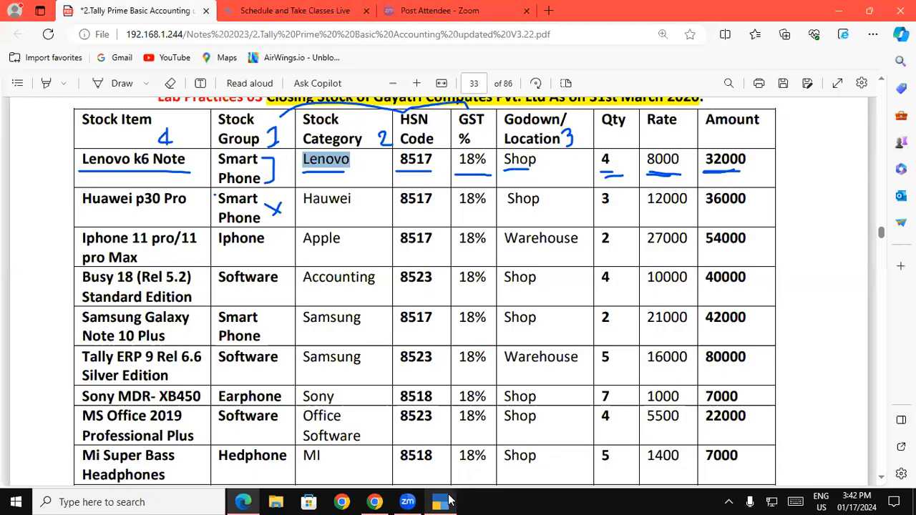
click(449, 502)
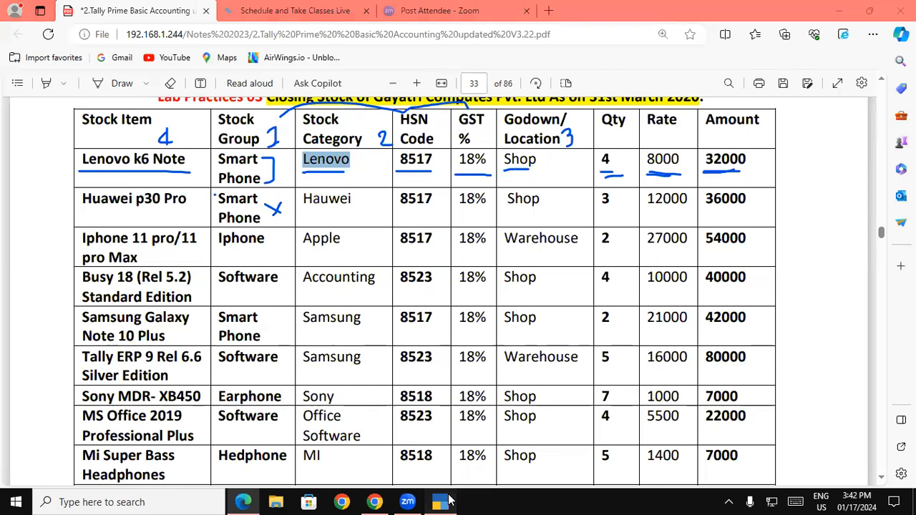
Leave the category form, expand the full list of masters to review the inventory masters, and reopen Stock Category creation.
key(Escape)
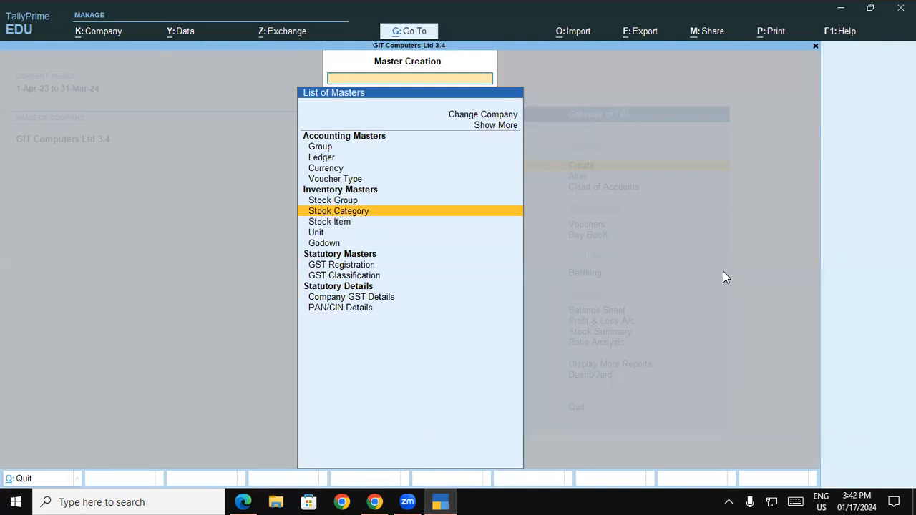
click(491, 127)
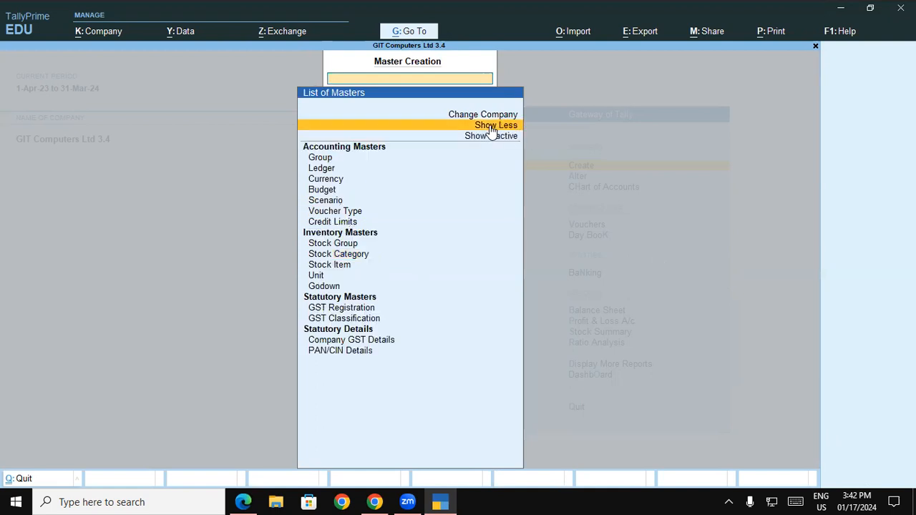
key(Down)
key(Down)
key(Down)
key(Down)
key(Down)
key(Down)
key(Down)
key(Down)
key(Down)
key(Down)
key(Down)
key(Down)
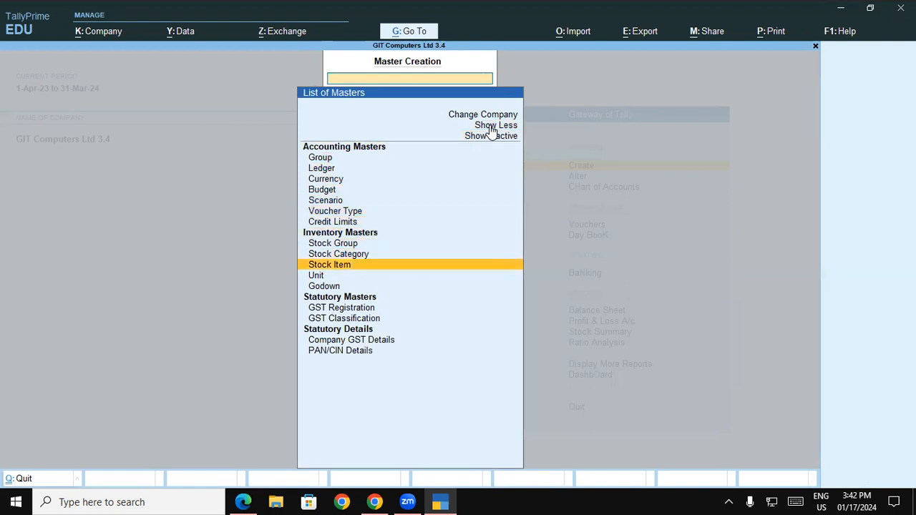
key(Up)
key(Up)
key(Up)
key(Up)
key(Up)
key(Up)
key(Up)
key(Up)
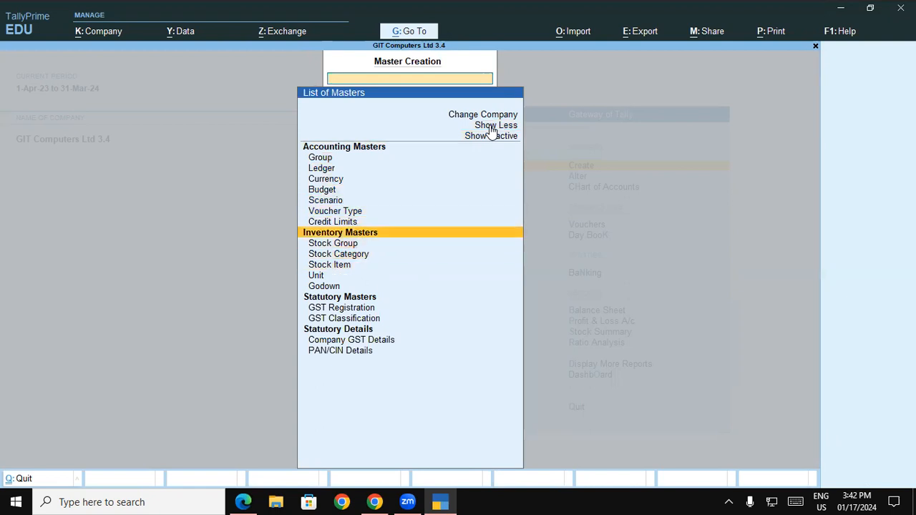
key(Down)
key(Down)
key(Down)
key(Down)
key(Down)
key(Down)
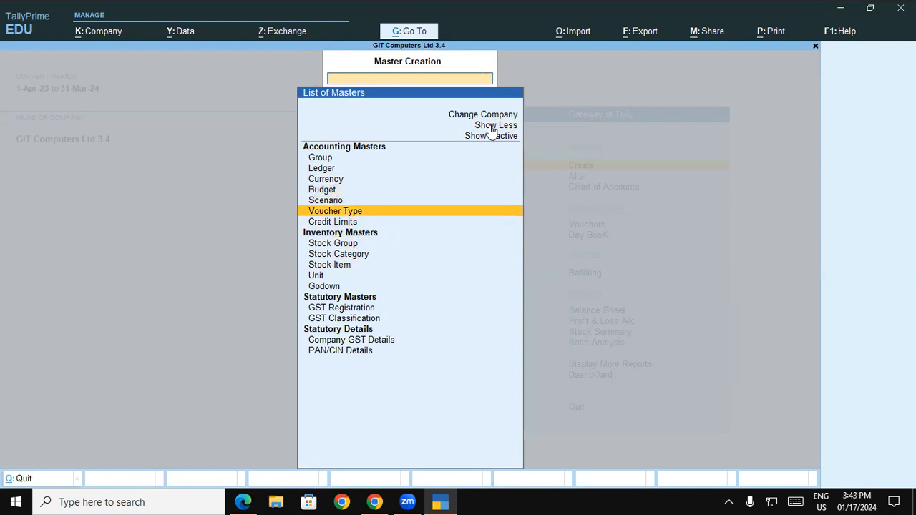
key(Return)
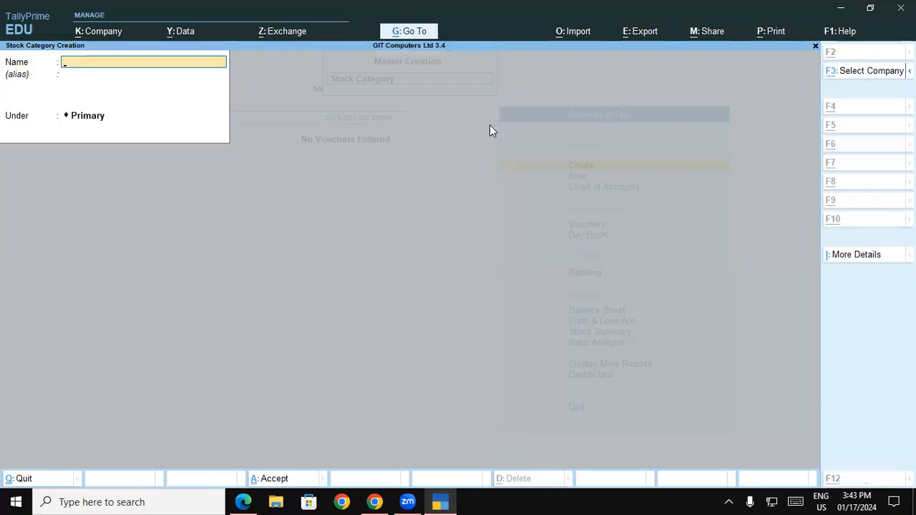
Copy the Huawei p30 Pro row's category from the PDF notes and save it as the TallyPrime stock category "Hauwei" under Primary.
key(alt+Tab)
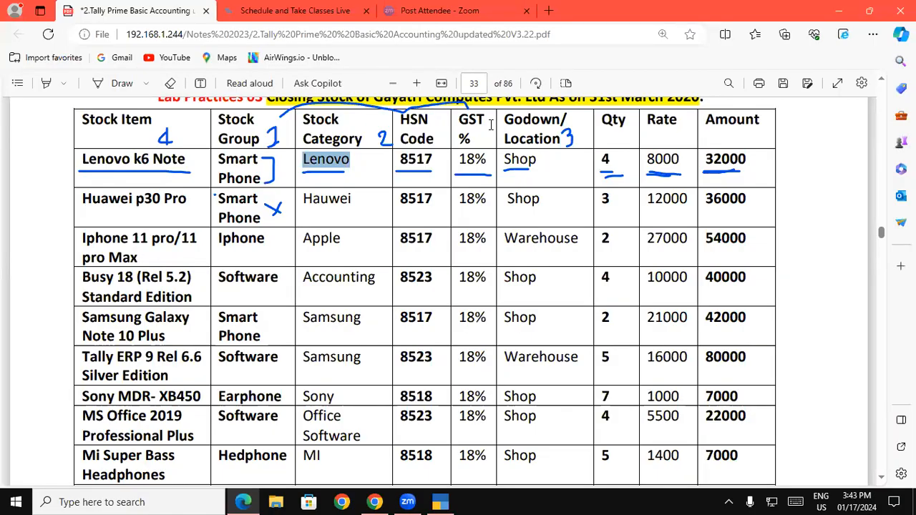
drag(360, 199, 290, 198)
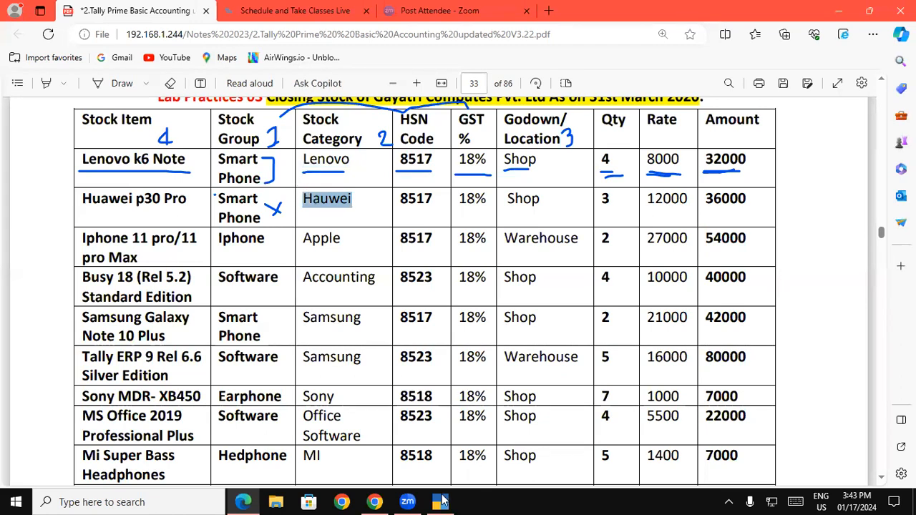
click(441, 502)
key(ctrl+alt+v)
key(Return)
key(Return)
key(Return)
key(Return)
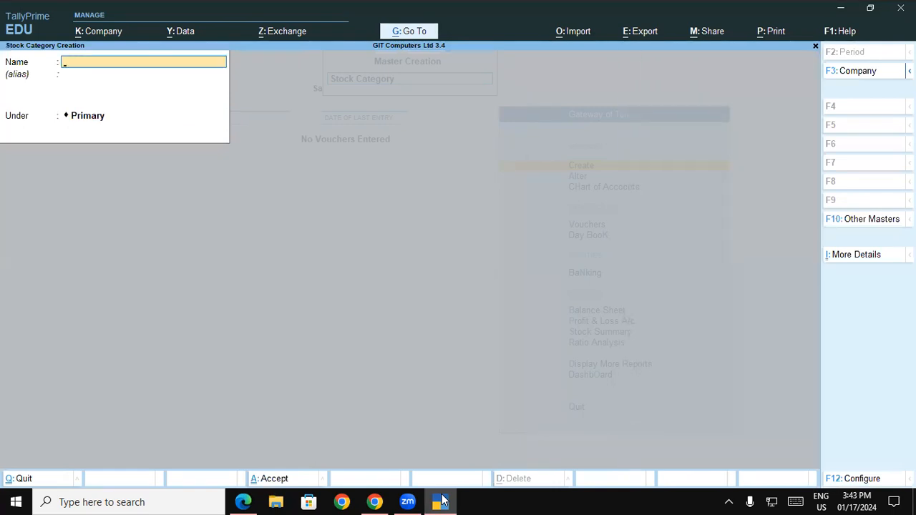
Copy the Iphone 11 pro row's category from the PDF notes and save it as the TallyPrime stock category "Apple" under Primary.
click(376, 499)
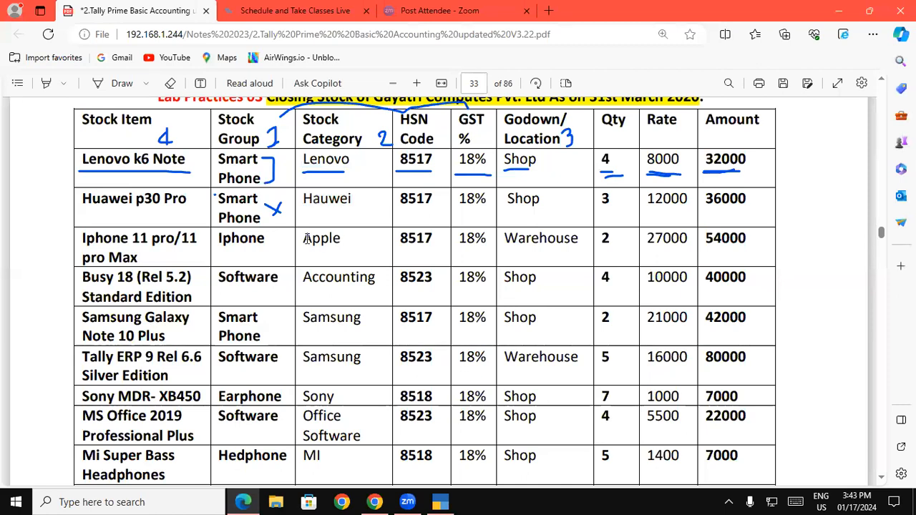
drag(340, 239, 295, 242)
key(ctrl+c)
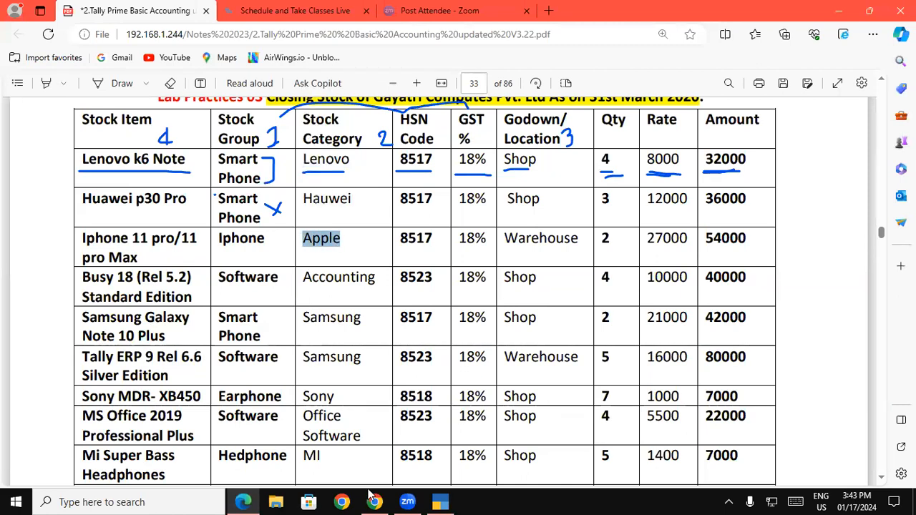
click(440, 501)
key(ctrl+v)
key(Return)
key(Return)
key(Return)
key(Return)
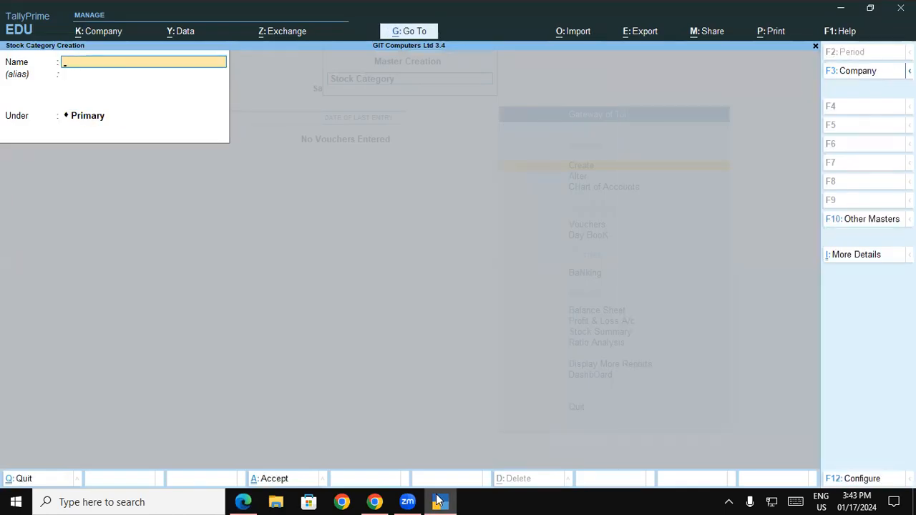
Create the stock category "Accounting" under Primary and save it.
text(Accounting)
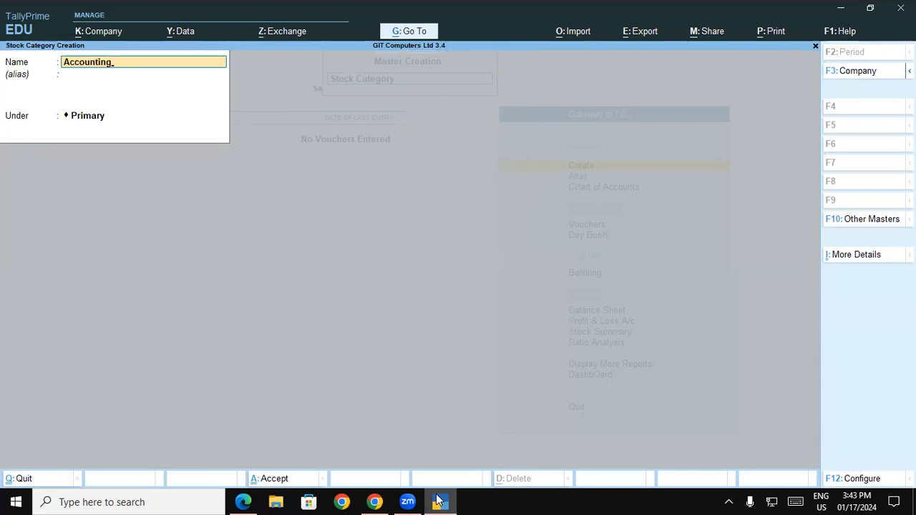
key(Return)
key(Return)
key(Return)
key(Return)
Check the next category in the PDF notes, then create and save the TallyPrime stock category "Samsung" under Primary.
key(alt)
key(alt+Tab)
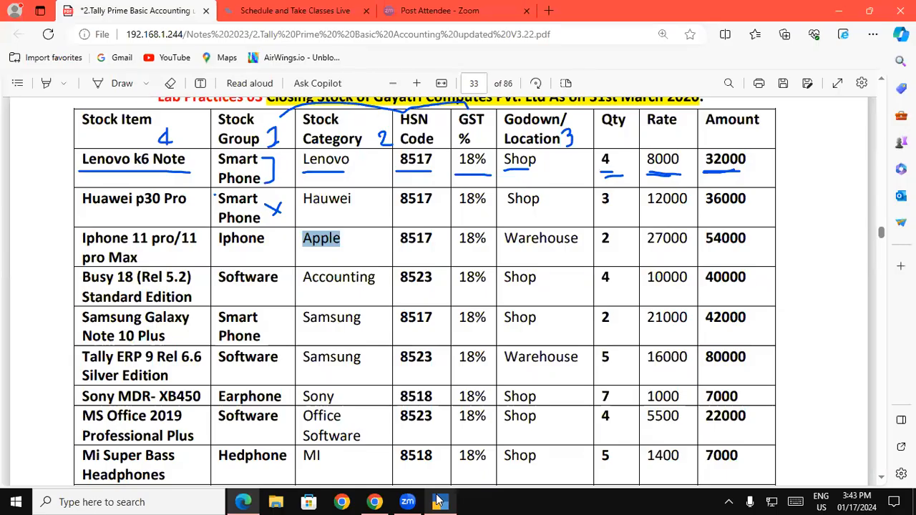
click(439, 501)
text(Samsung)
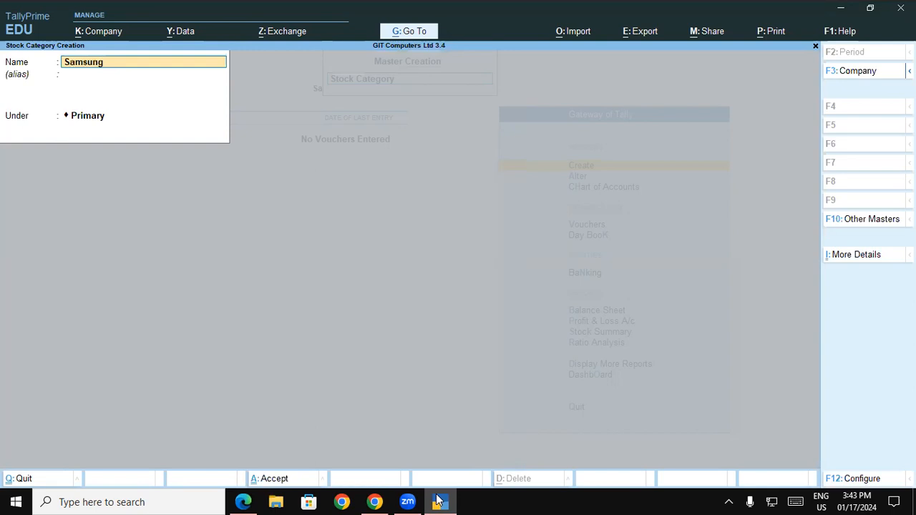
key(Return)
key(Return)
key(Return)
key(Return)
Check the Sony MDR-XB450 row's category in the PDF notes and create the TallyPrime stock category "Sony" under Primary.
click(439, 501)
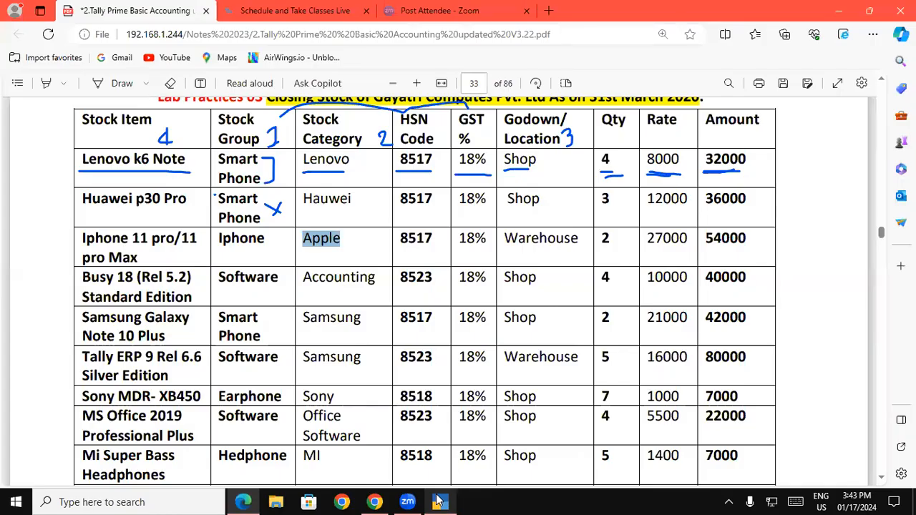
click(439, 501)
text(Sony)
key(Return)
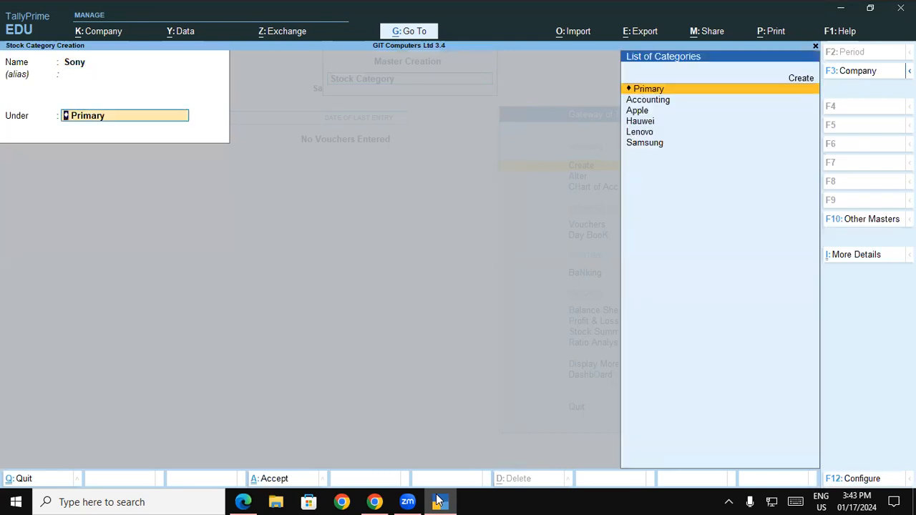
key(Return)
Copy the MS Office 2019 row's category from the PDF notes and save it as the TallyPrime stock category "Office Software" under Primary.
click(439, 501)
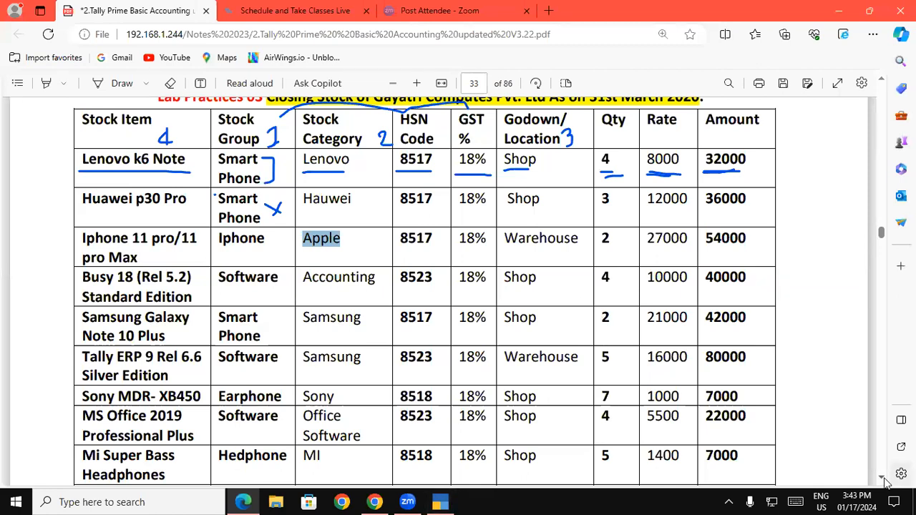
click(881, 477)
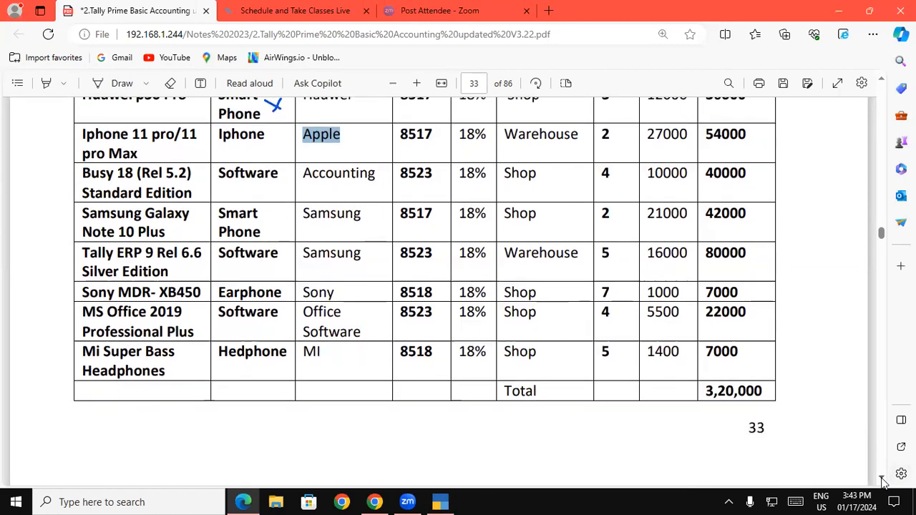
drag(365, 331, 290, 310)
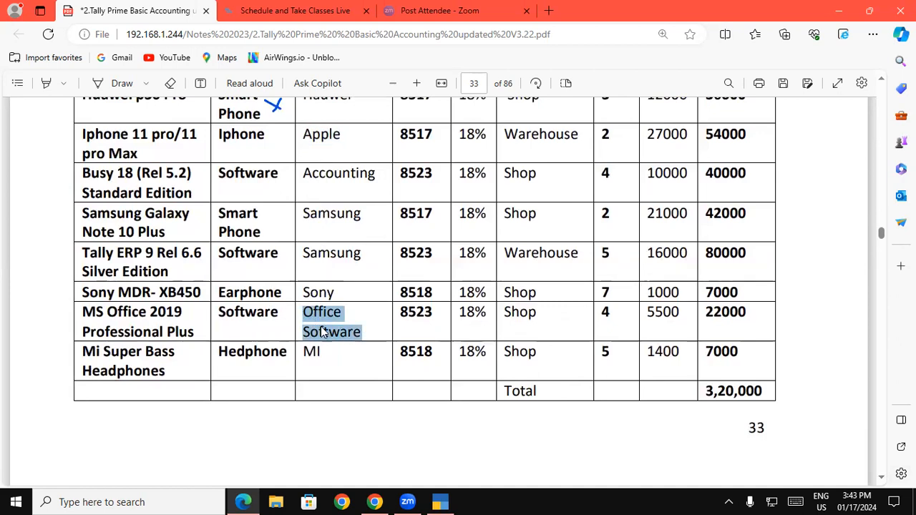
click(441, 502)
key(ctrl+alt+v)
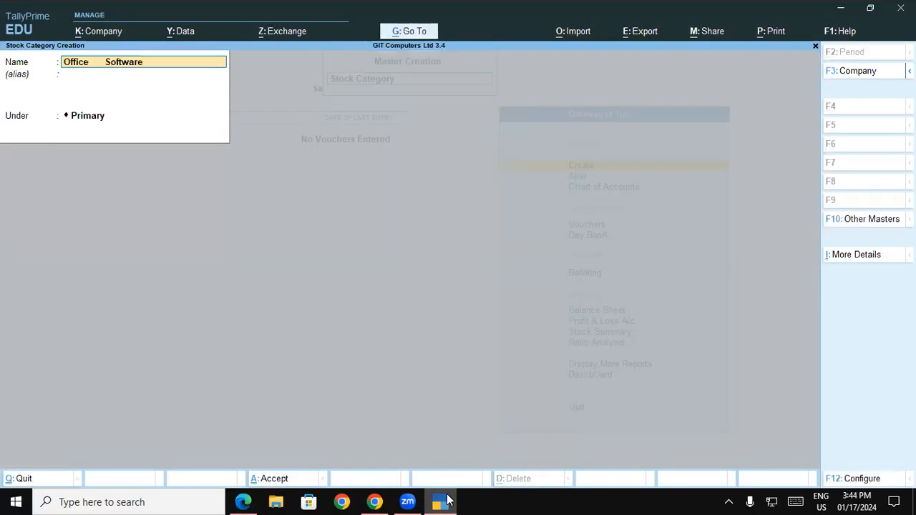
key(Return)
key(Return)
key(Return)
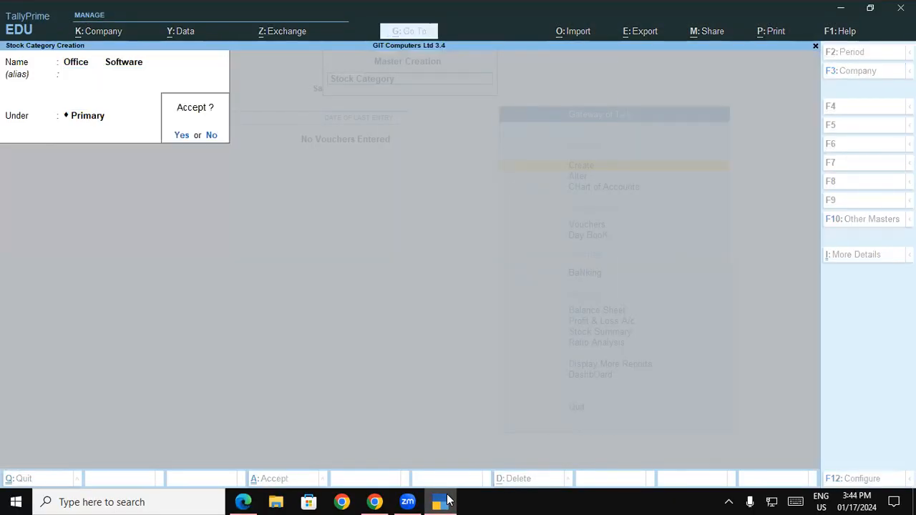
key(Return)
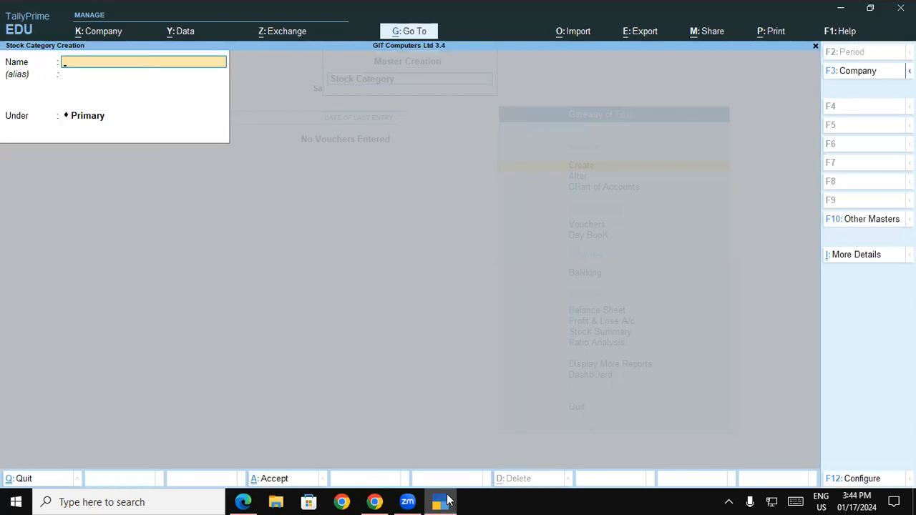
Create the stock category "MI" under Primary, check the PDF notes for remaining categories, and leave stock category creation.
key(alt+Tab)
key(alt+Tab)
text(MI)
key(Return)
key(Return)
key(Return)
key(Return)
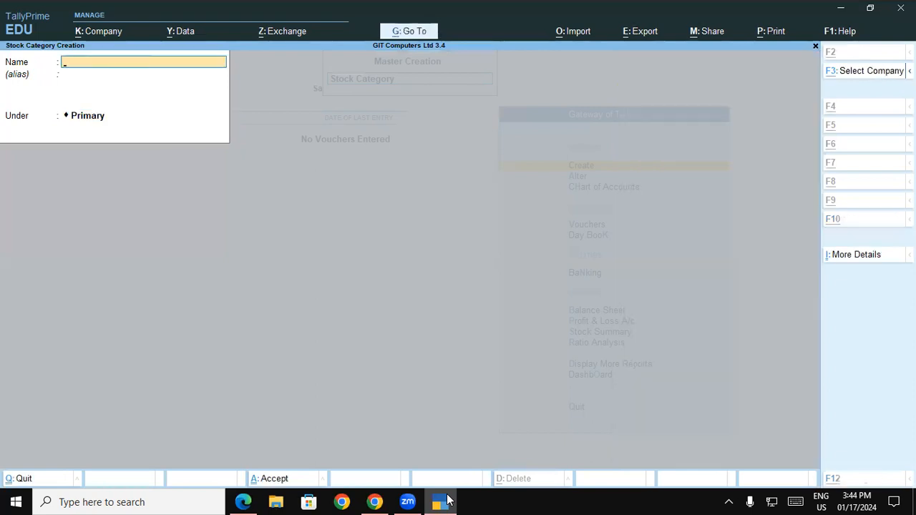
key(alt+Tab)
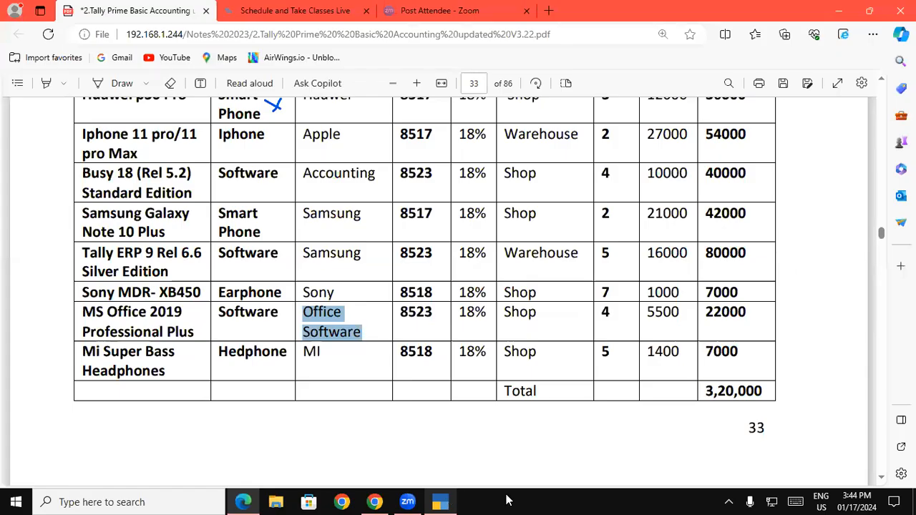
click(449, 501)
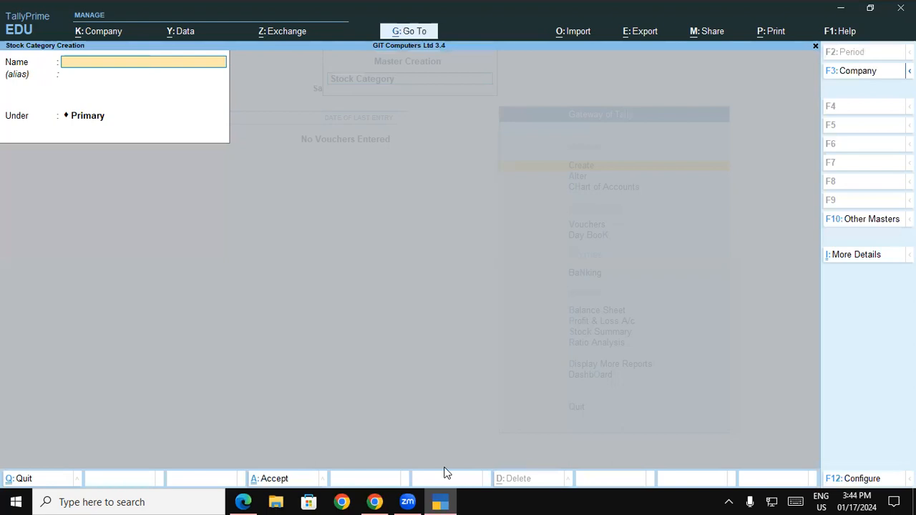
key(Escape)
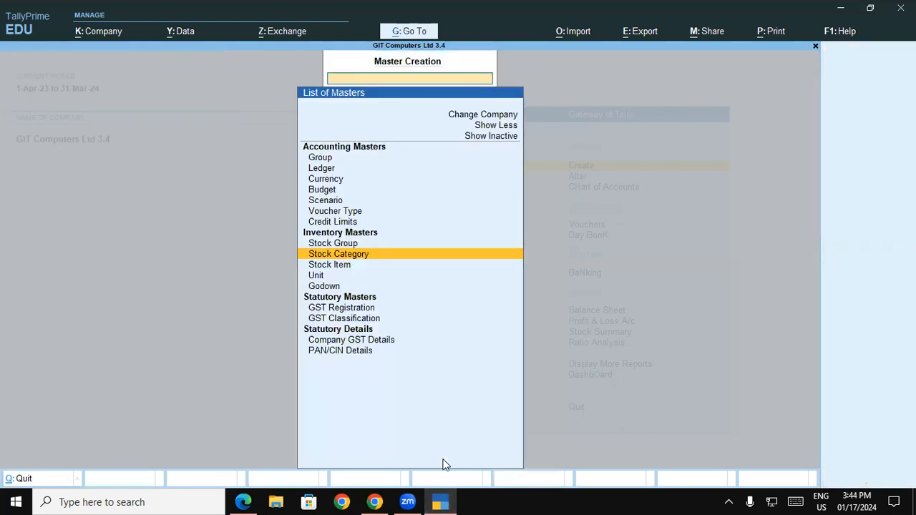
Start a new simple unit of measure with the symbol "Pcs" and the formal name "Pieces".
click(337, 267)
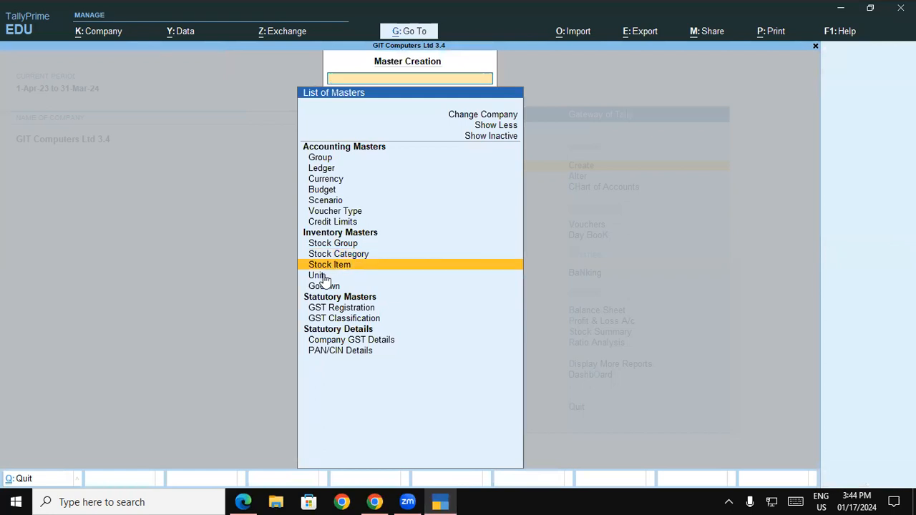
click(319, 279)
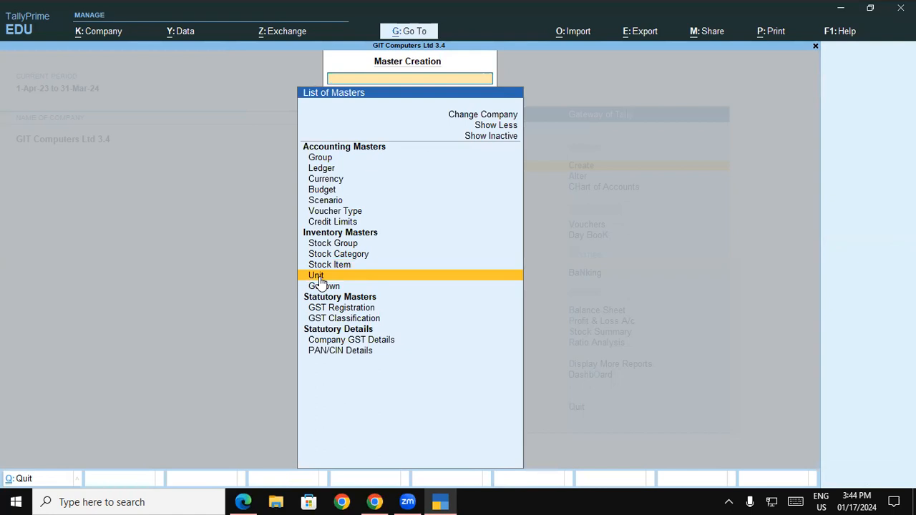
click(319, 278)
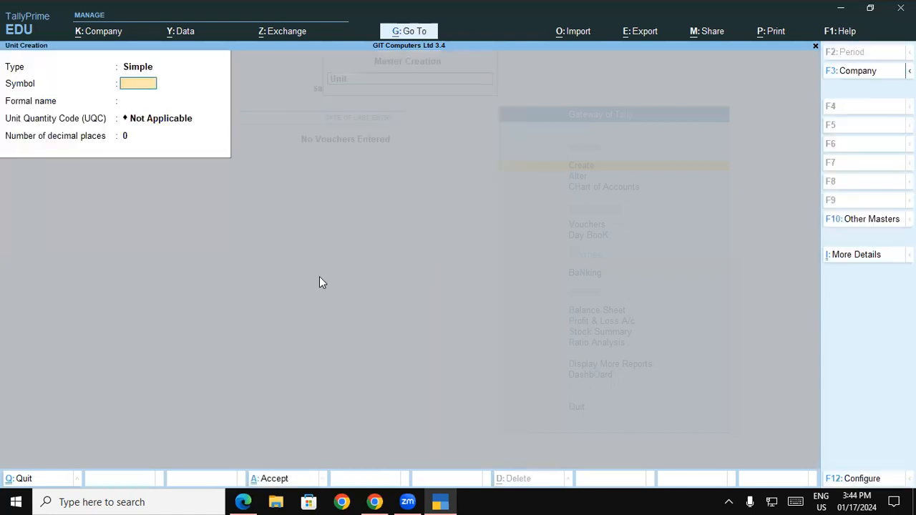
text(Pcs)
key(Return)
text(Pei)
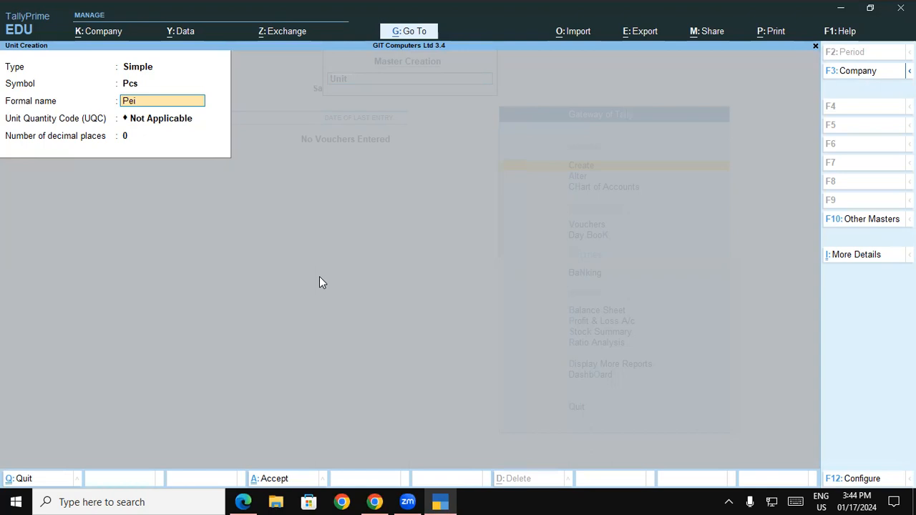
text(ce)
key(BackSpace)
key(BackSpace)
text(es)
key(Return)
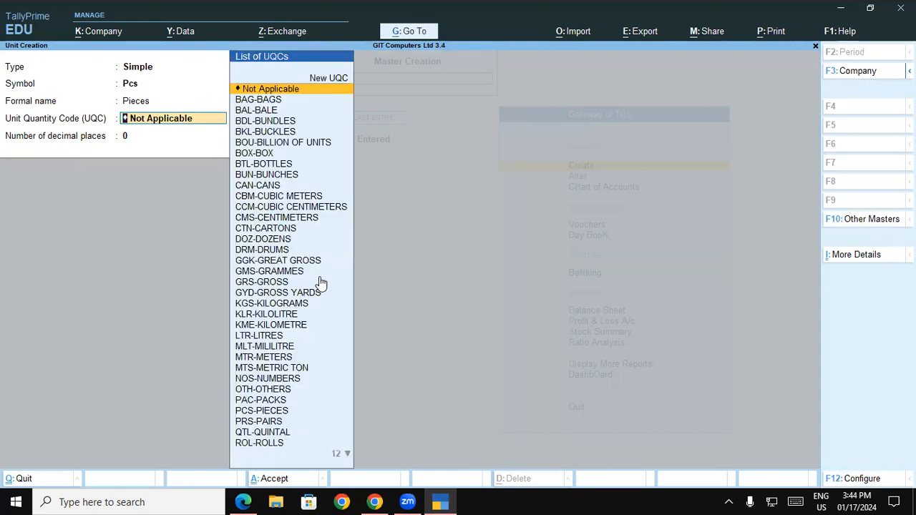
Set the unit's Unit Quantity Code to PCS-PIECES, save the unit and leave unit creation.
text(p)
key(Down)
key(Down)
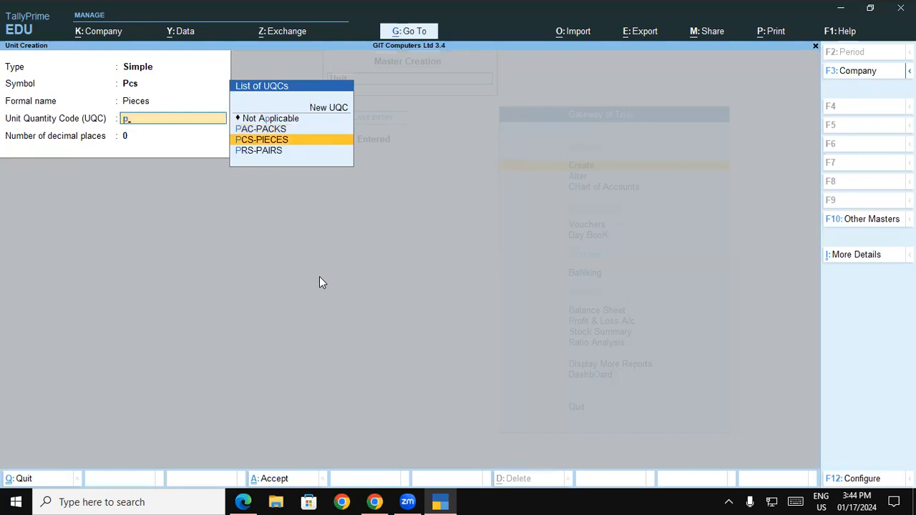
key(Return)
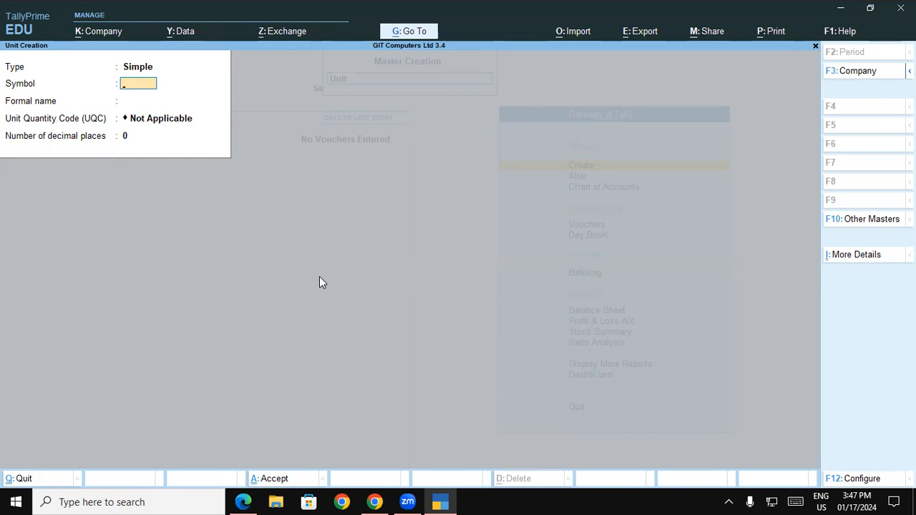
key(Escape)
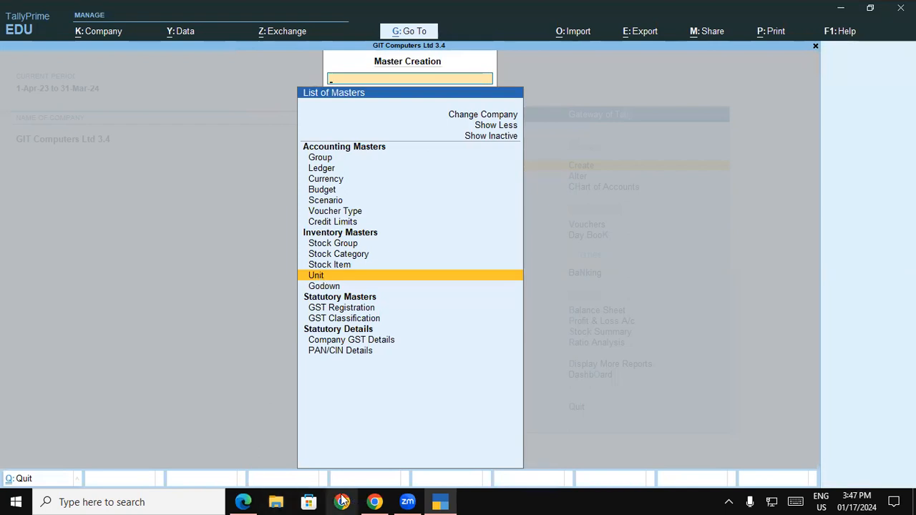
Switch to the PDF notes and copy the godown name "Shop" from the Lenovo k6 Note row.
click(244, 502)
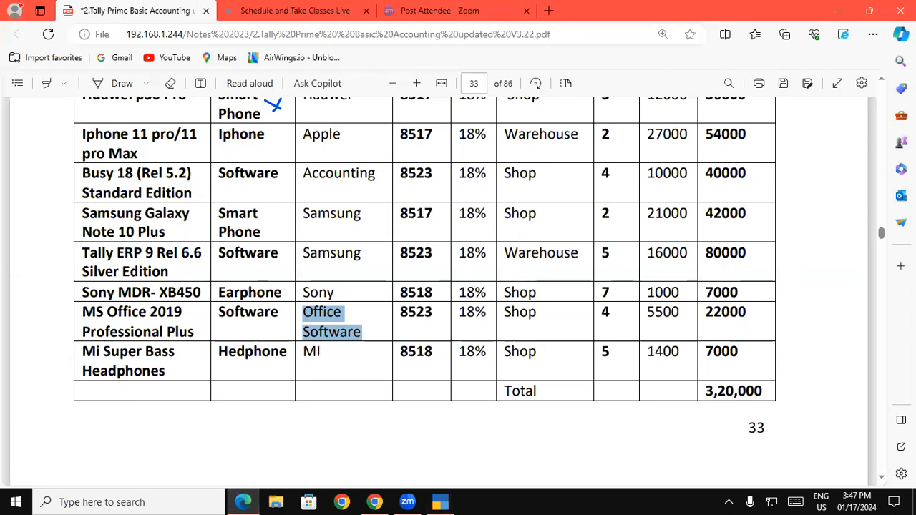
scroll(885, 84, up, 2)
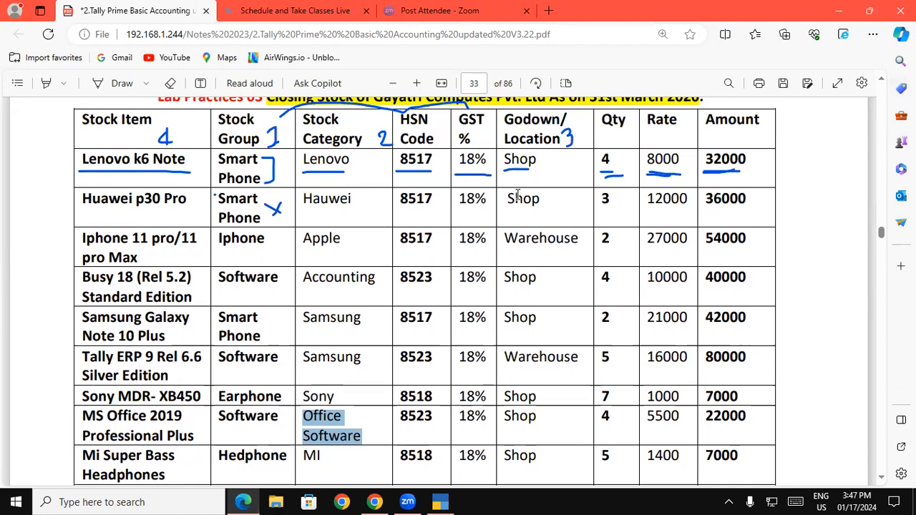
click(507, 160)
drag(507, 160, 530, 165)
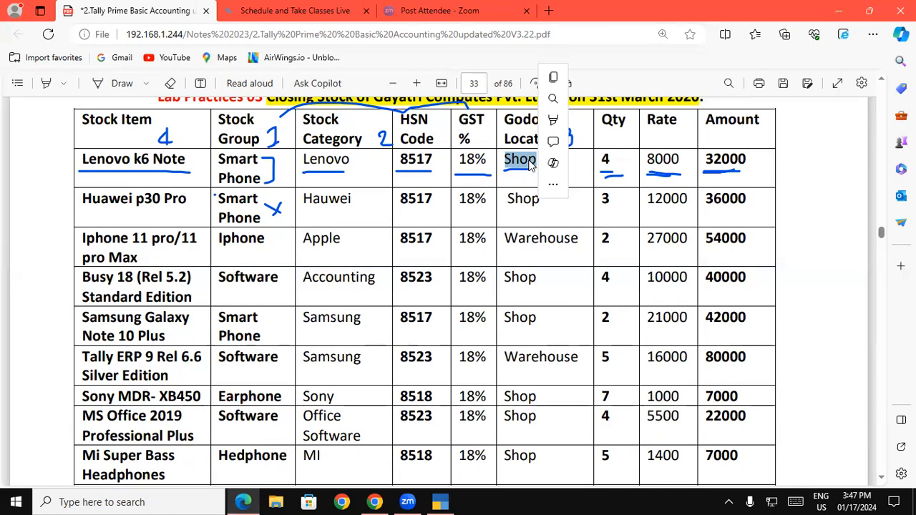
mouse_move(552, 163)
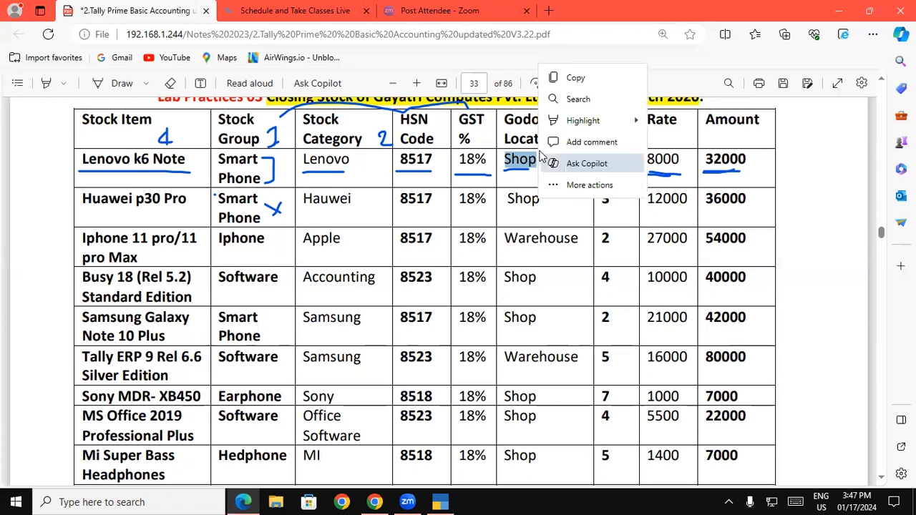
click(576, 78)
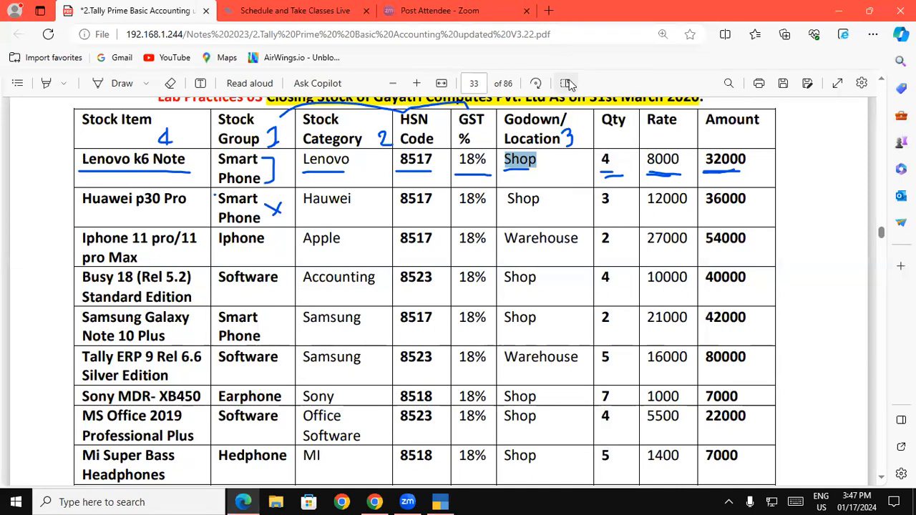
In TallyPrime, alter the existing Main Location godown, rename it "Shop" and save it.
click(442, 501)
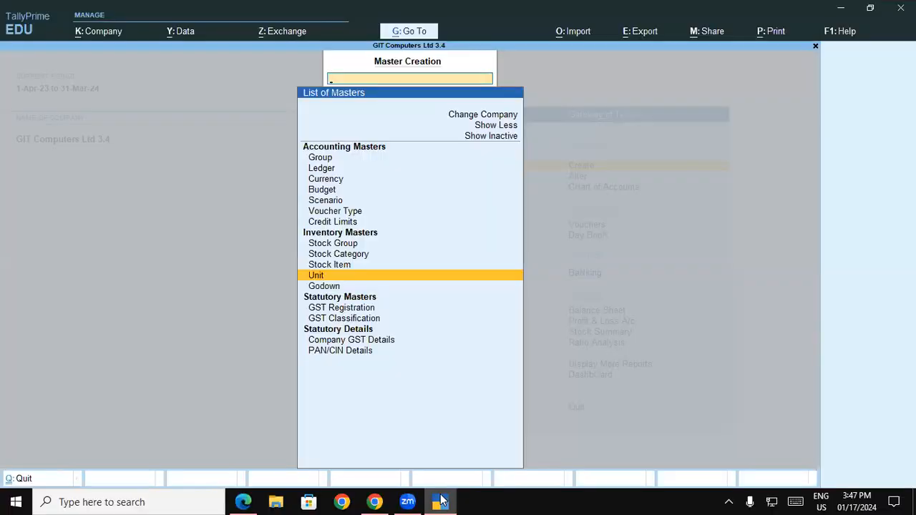
key(Down)
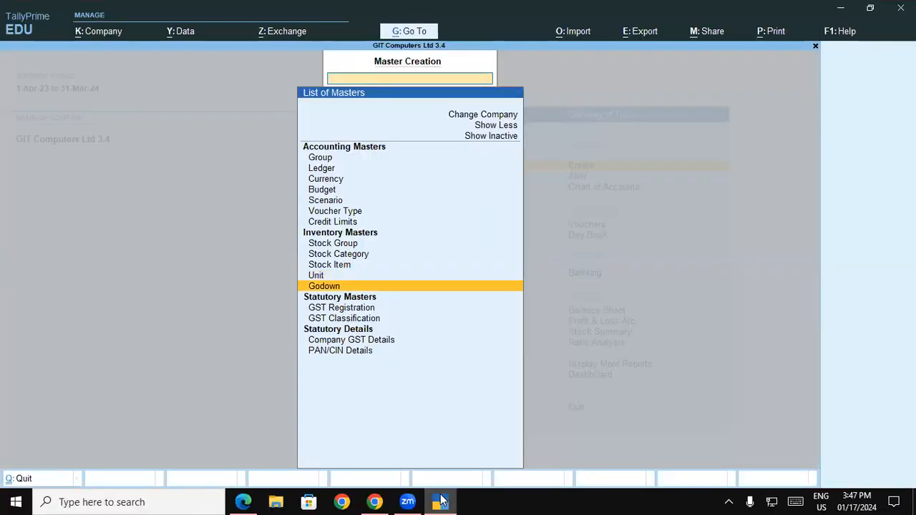
key(Return)
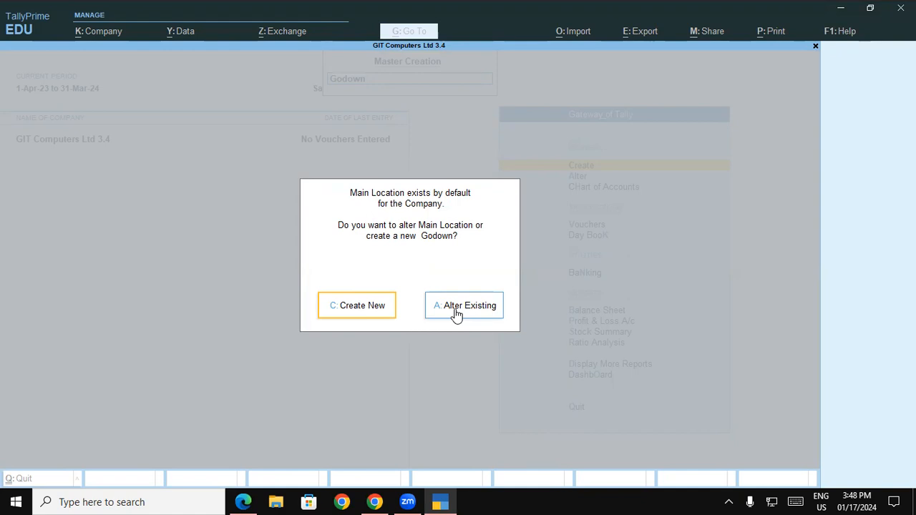
click(458, 308)
text(Shop)
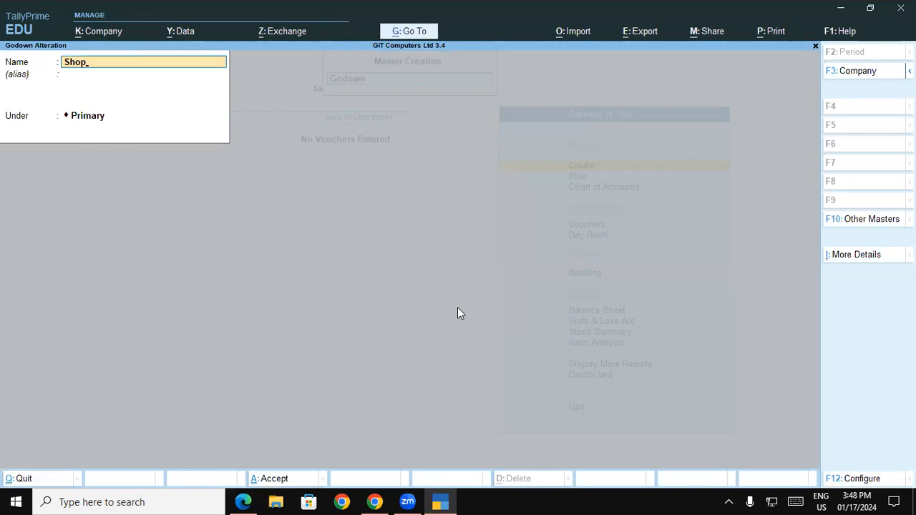
key(ctrl)
key(ctrl+a)
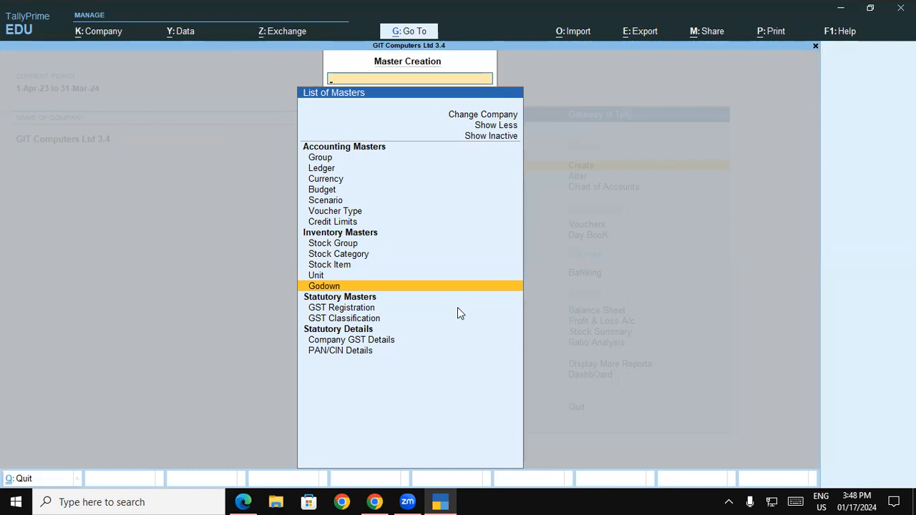
Create a new godown named "Warehouse" under Primary, save it and leave godown creation.
key(Return)
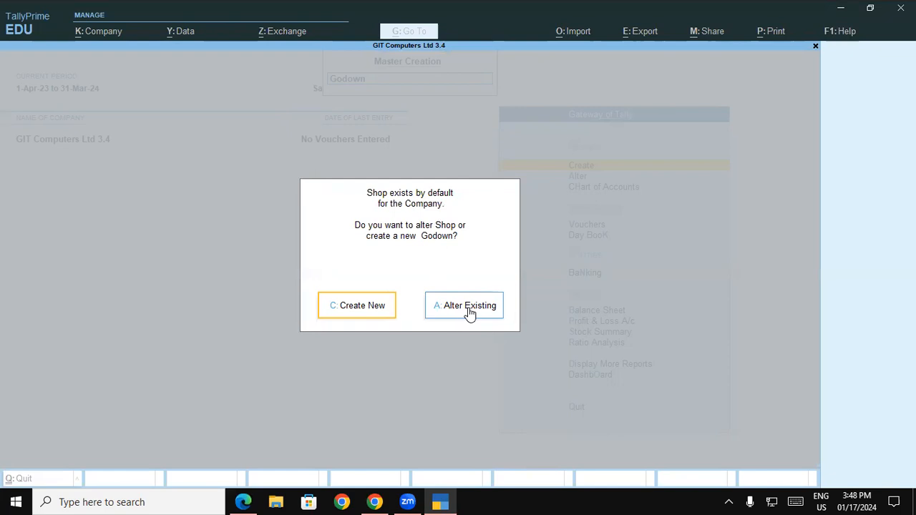
click(376, 308)
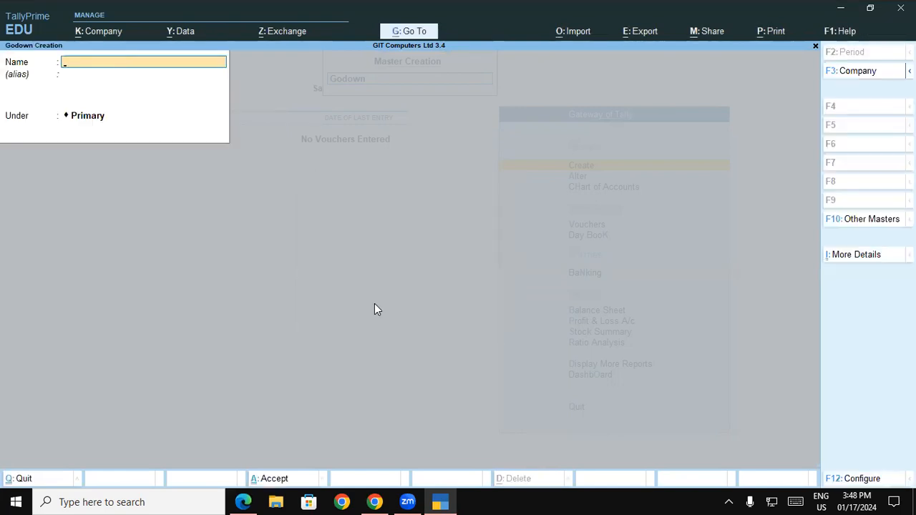
text(Warehouse)
key(Return)
key(Return)
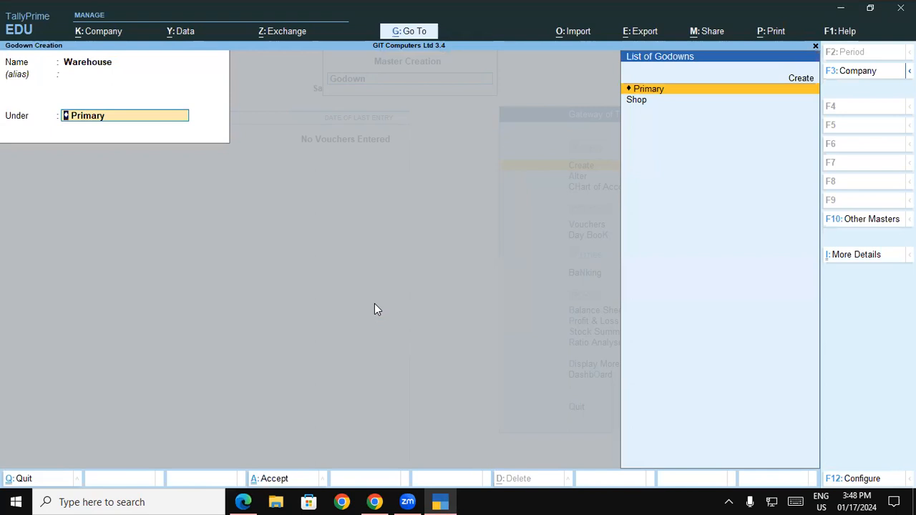
key(Return)
key(Return)
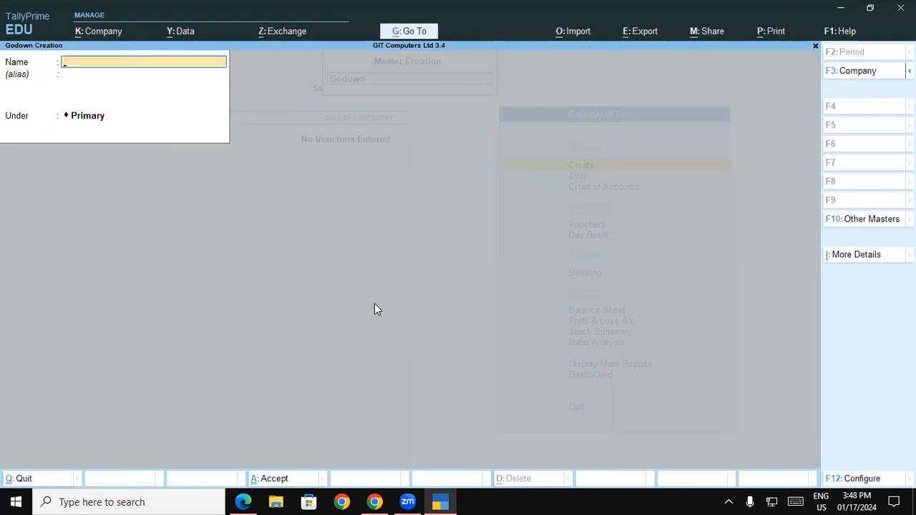
key(Escape)
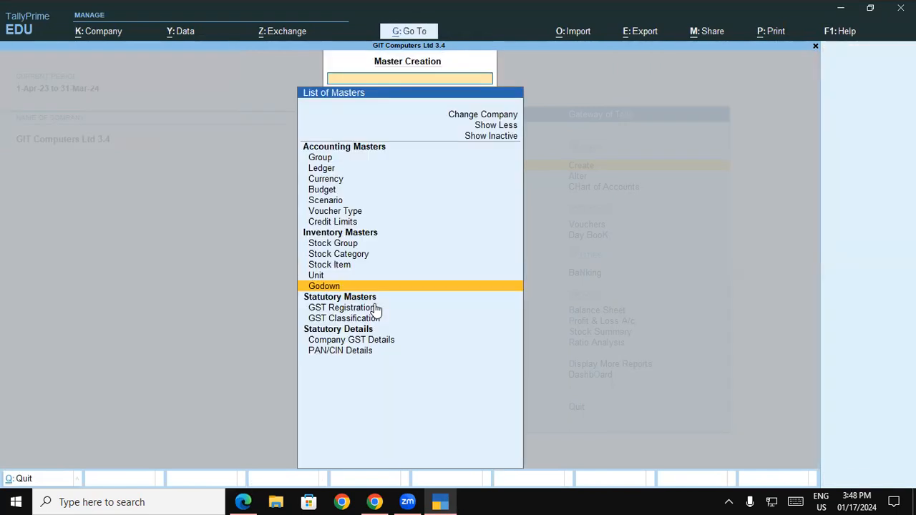
key(Up)
key(Up)
key(Up)
key(Up)
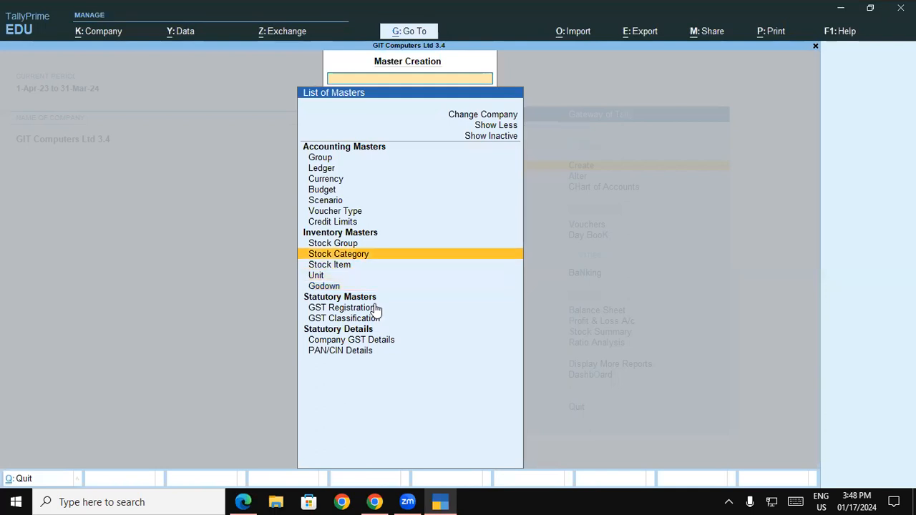
key(Down)
key(Down)
key(Down)
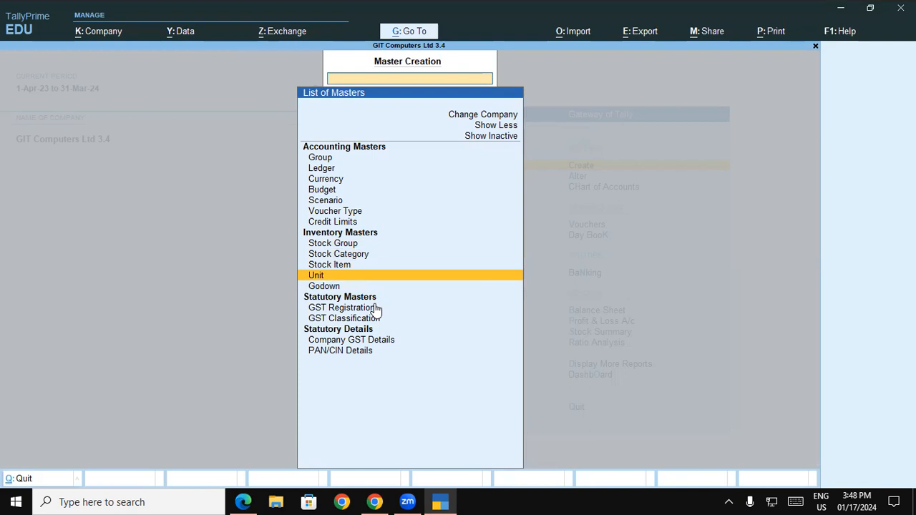
Open the creation form for a new stock item from the list of inventory masters.
key(Down)
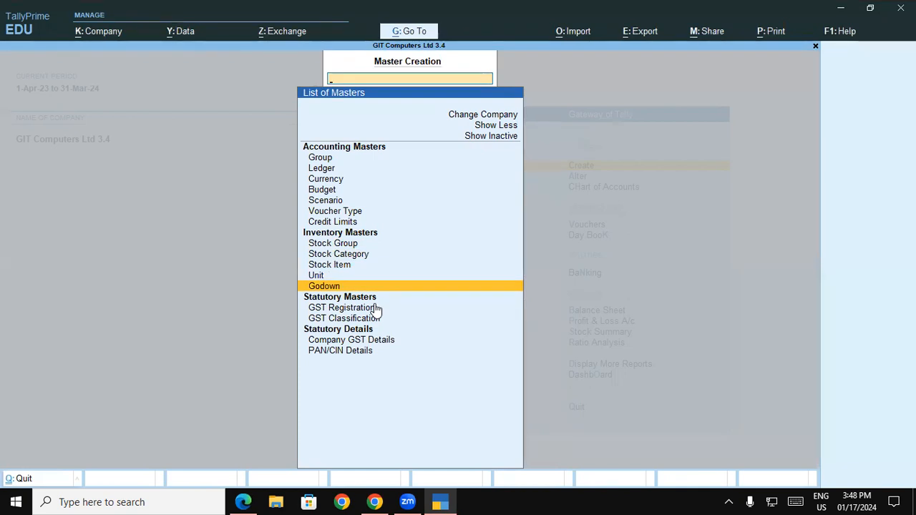
key(Up)
key(Up)
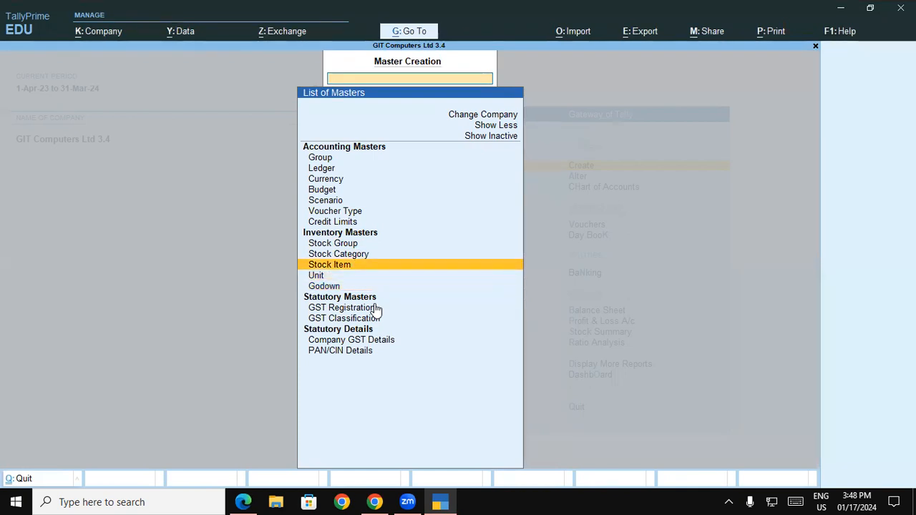
key(Return)
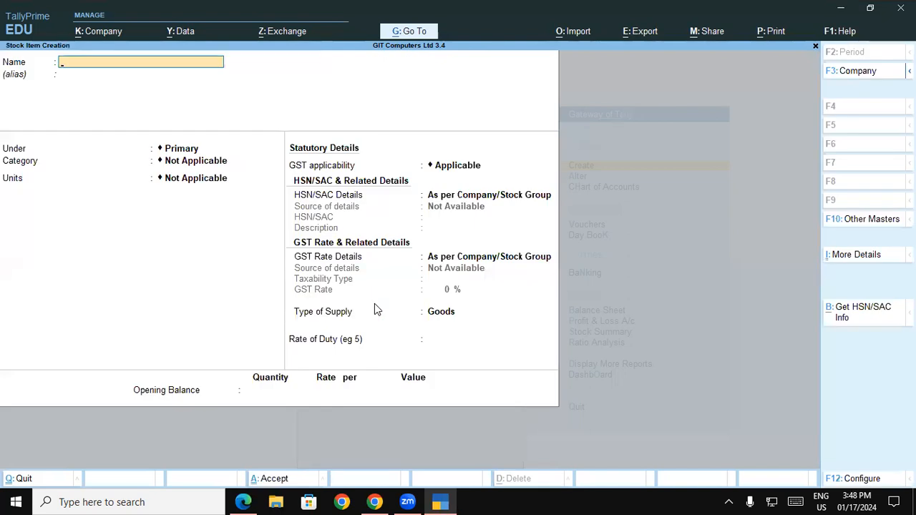
Copy "Lenovo k6 Note" from the PDF notes and enter it as the new stock item's name in TallyPrime, without an alias.
key(alt+Tab)
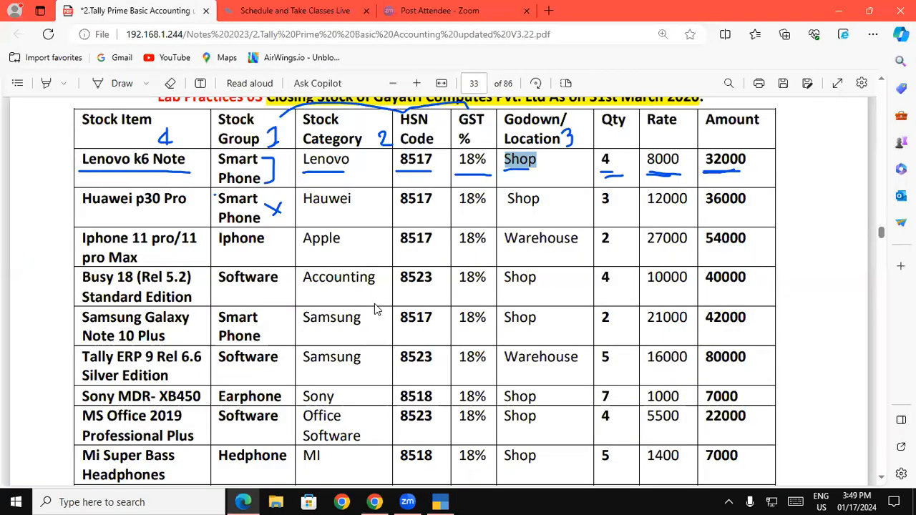
click(84, 158)
drag(84, 158, 182, 159)
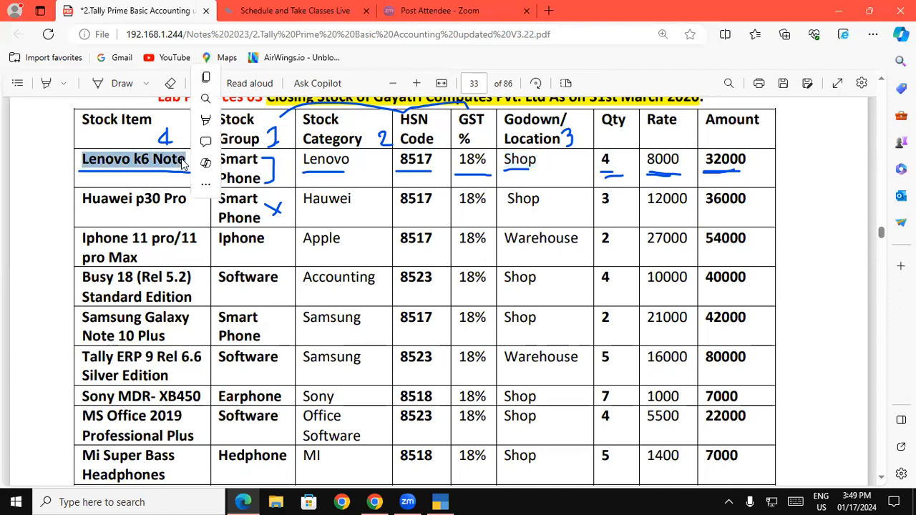
key(ctrl+c)
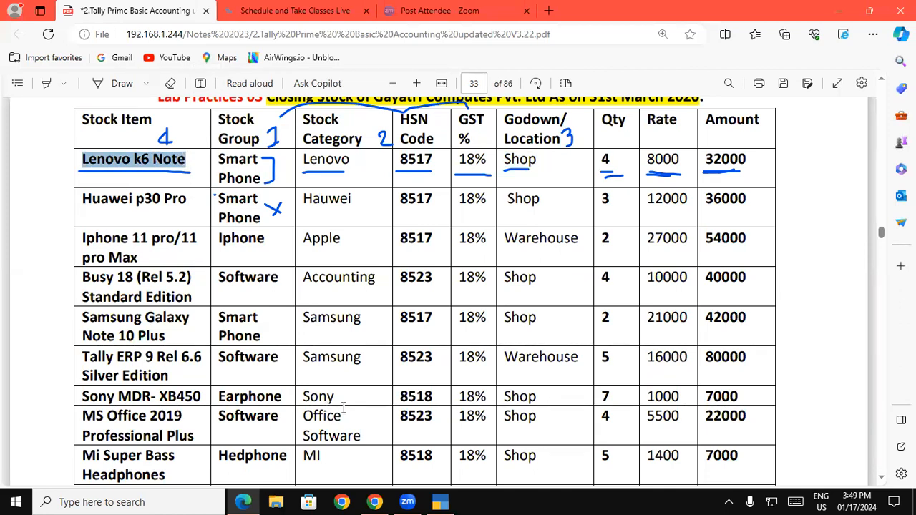
click(440, 502)
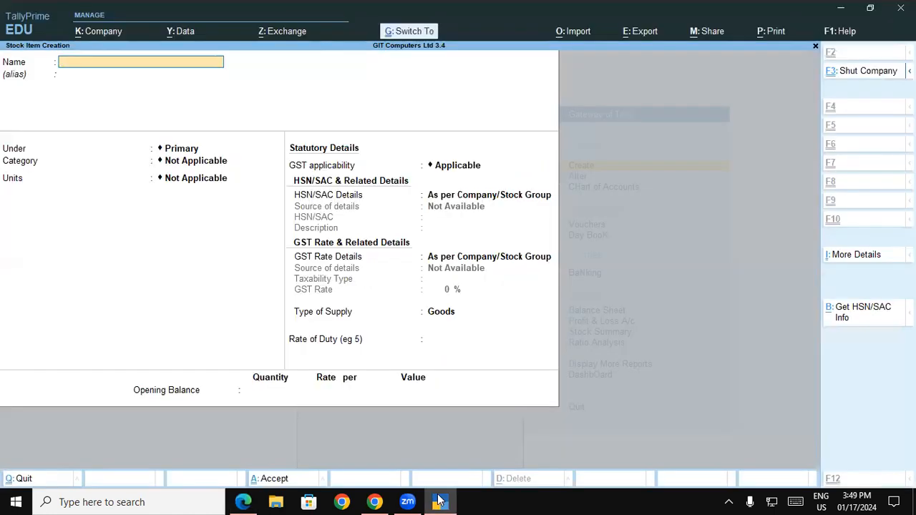
key(ctrl+v)
key(Return)
key(Return)
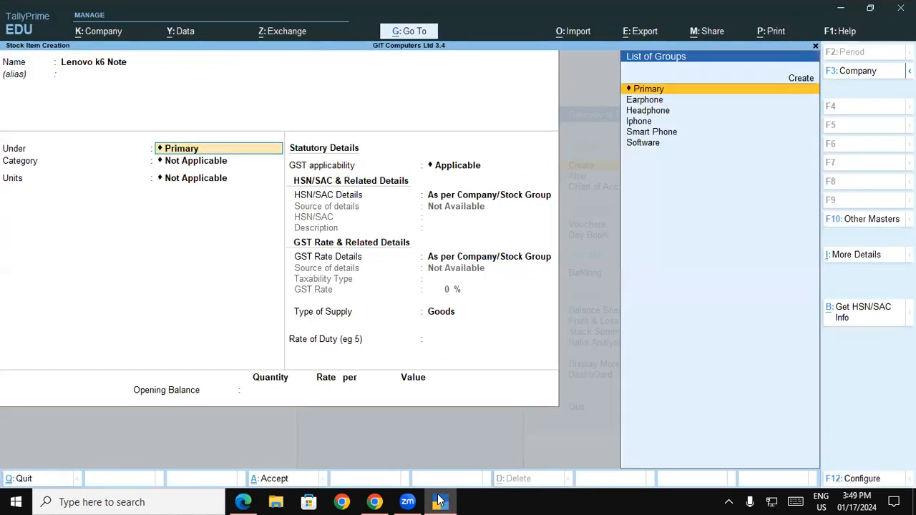
Place the Lenovo k6 Note item under the Smart Phone group, with category Lenovo and unit Pcs.
key(Down)
key(Down)
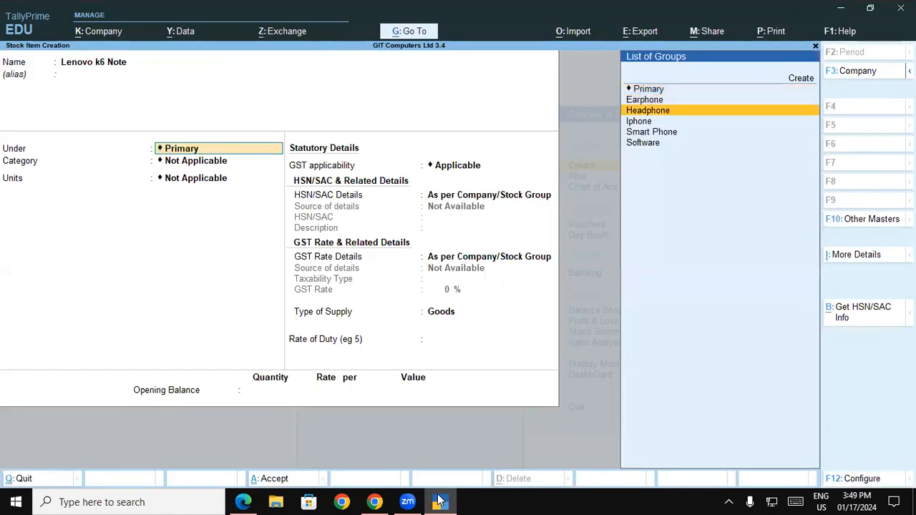
key(Down)
key(Down)
key(Return)
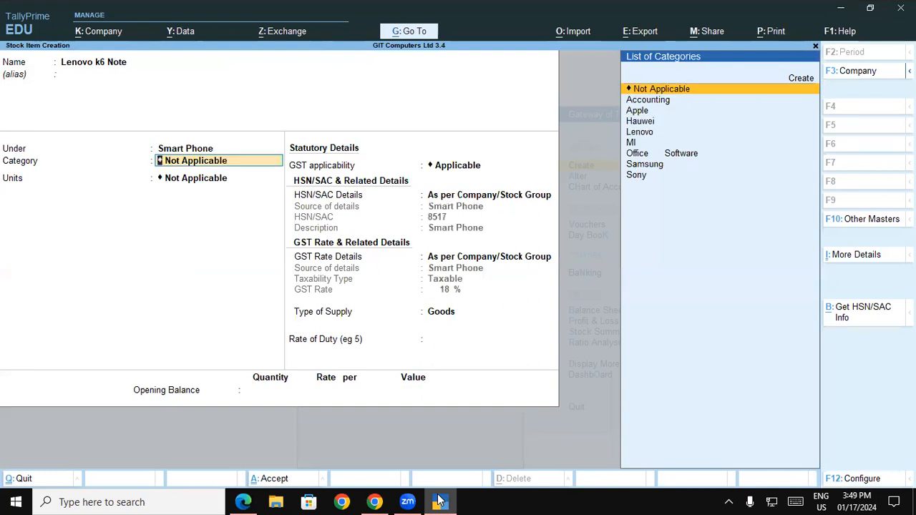
key(Down)
key(Down)
key(Down)
key(Down)
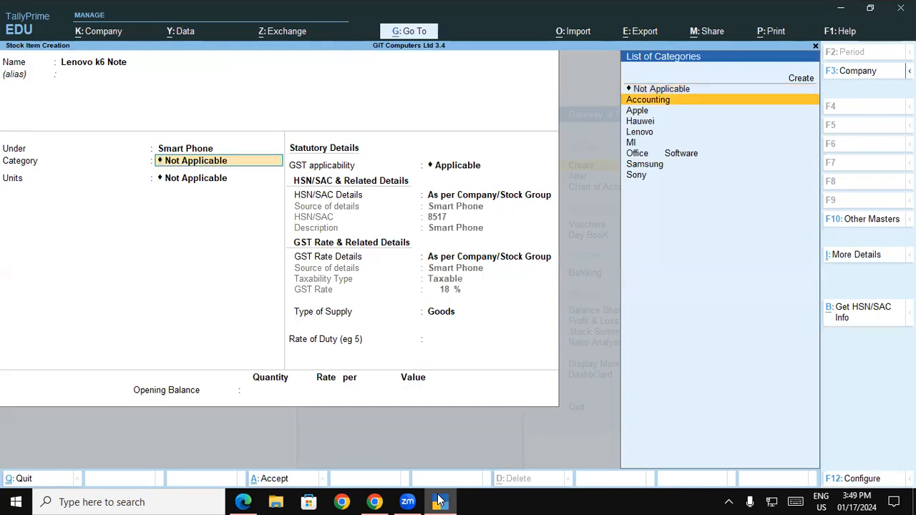
key(Return)
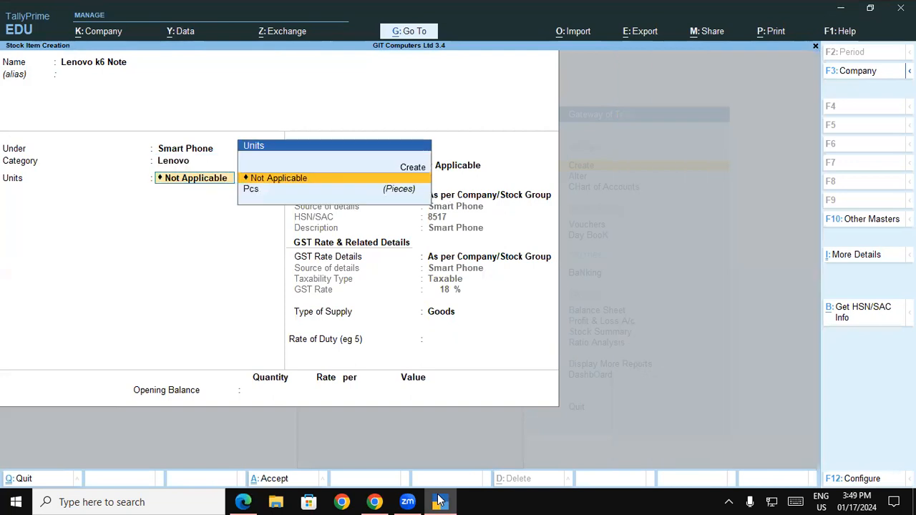
key(Down)
key(Return)
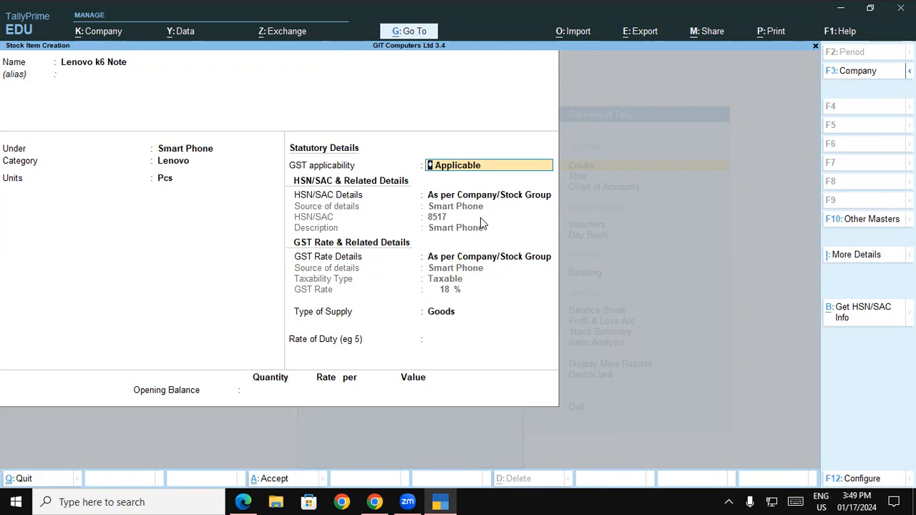
Keep the item's default statutory details and set its opening balance quantity to 4, checking it against the PDF notes.
key(Return)
key(Return)
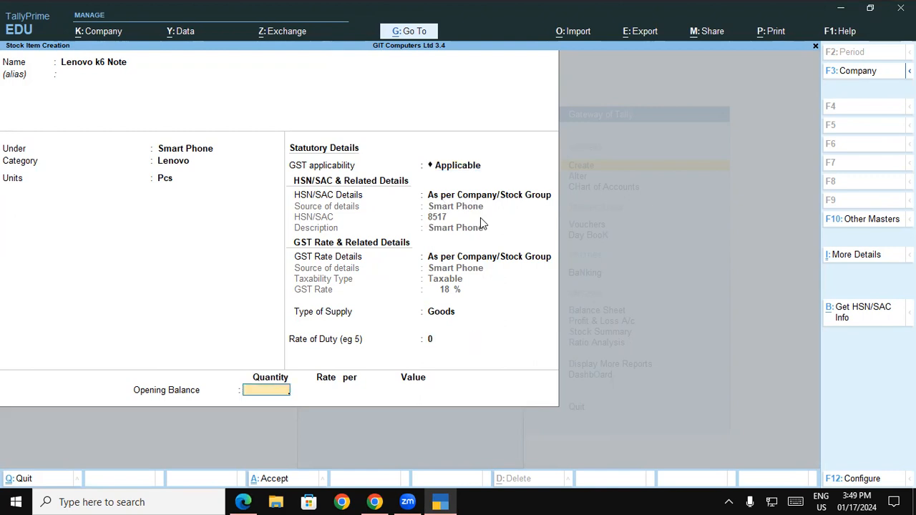
key(alt+Tab)
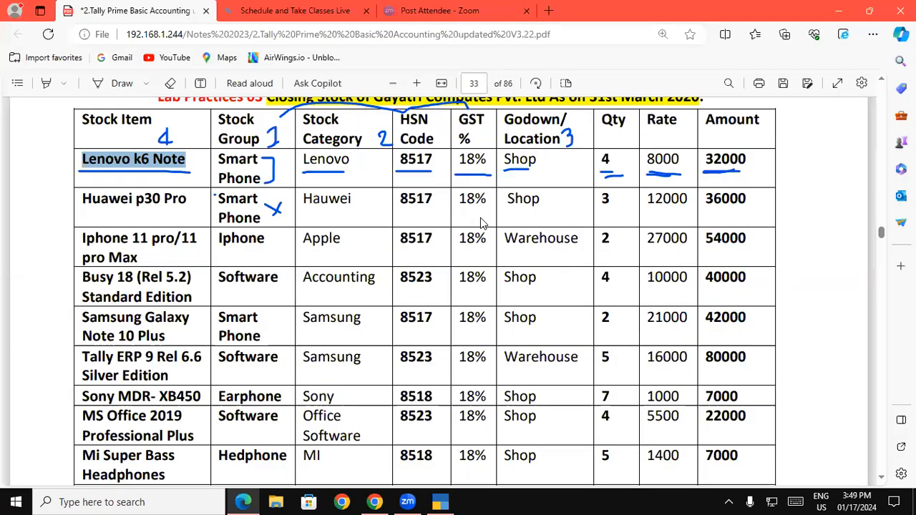
key(alt+Tab)
text(4)
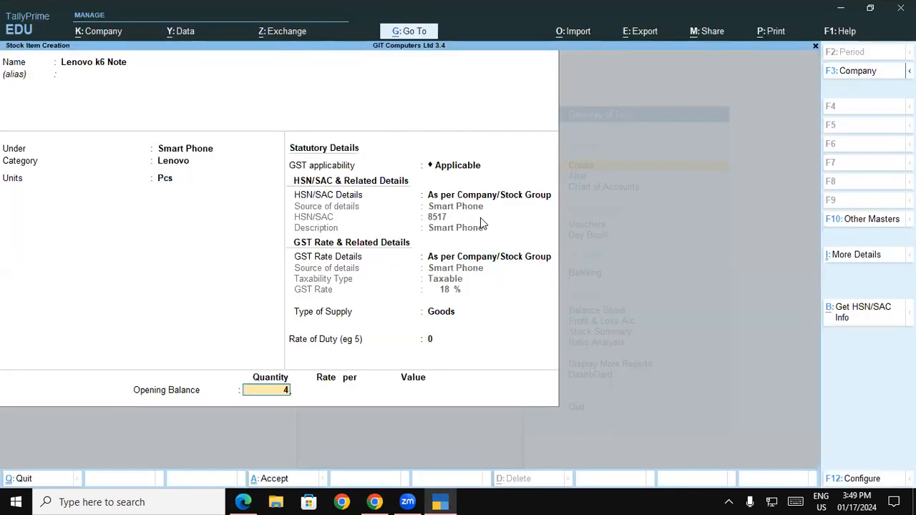
key(Return)
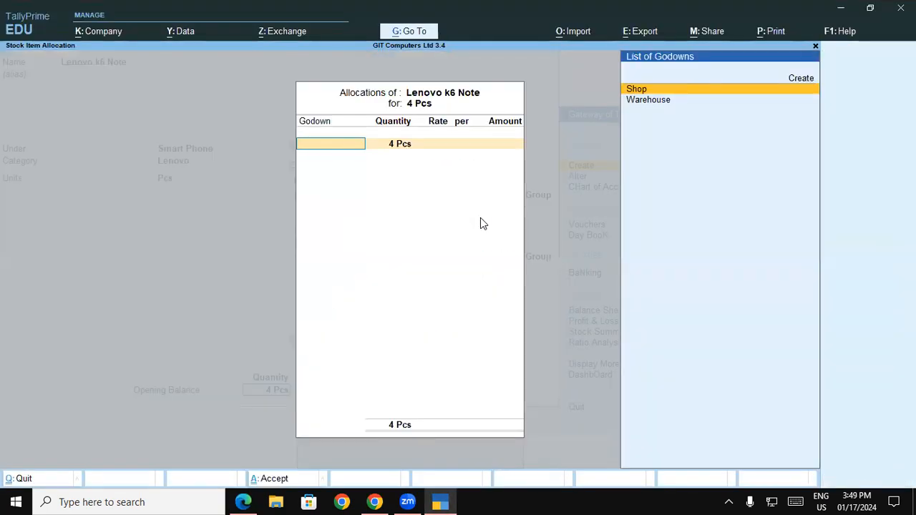
Allocate the 4 Pcs to the Shop godown at a rate of 8000, following the PDF notes, and save the item.
key(alt+Tab)
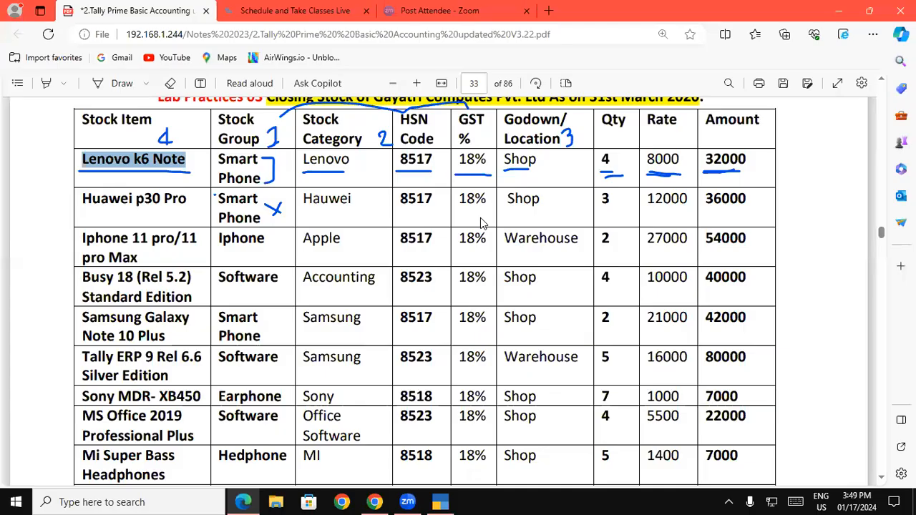
key(alt+Tab)
key(Return)
key(Return)
key(alt+Tab)
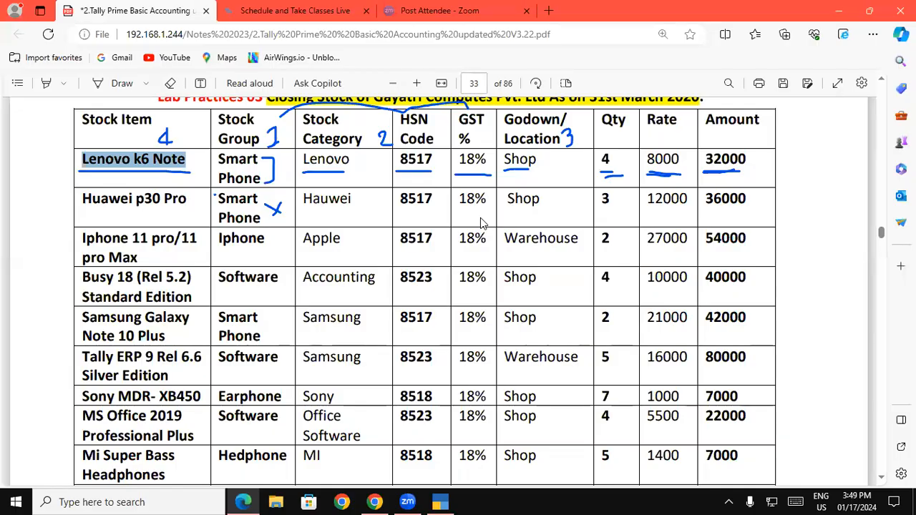
key(alt+Tab)
text(8000)
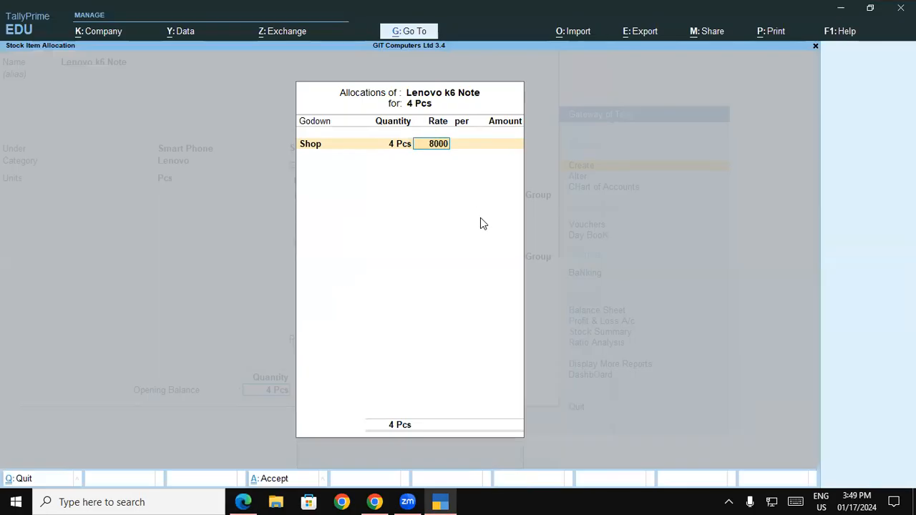
key(Return)
key(Return)
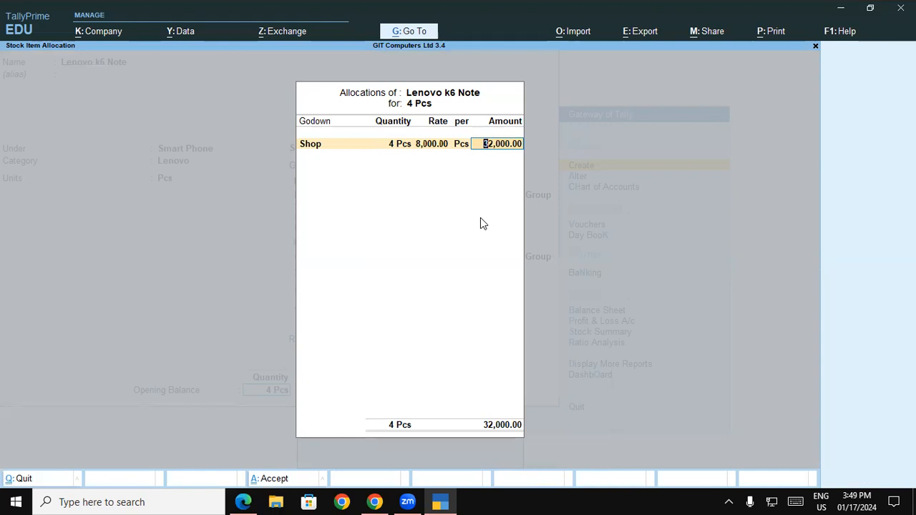
key(Return)
key(Return)
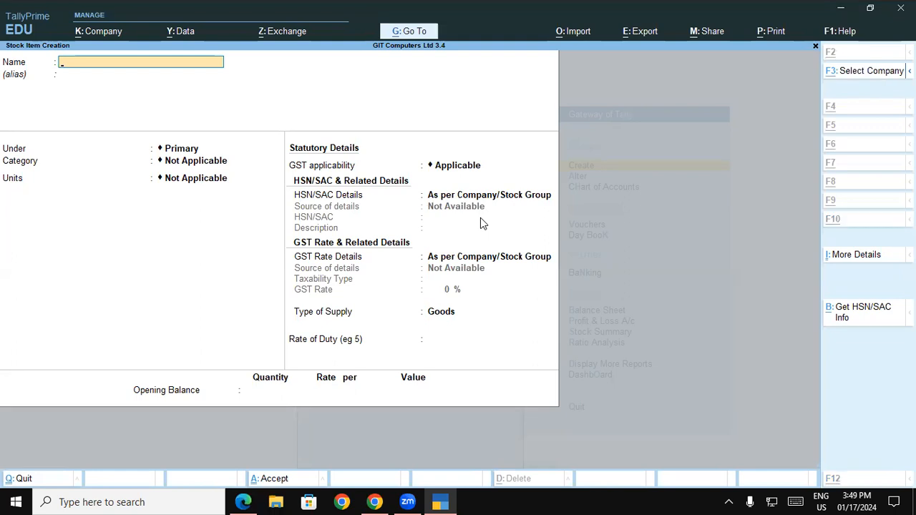
Copy "Huawei p30 Pro" from the PDF notes and enter it as the next stock item's name in TallyPrime.
key(alt+Tab)
drag(189, 197, 68, 196)
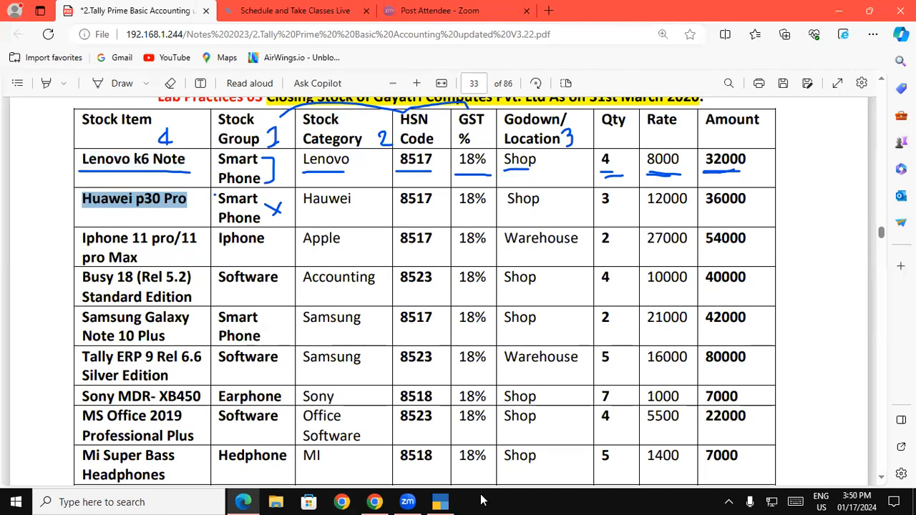
click(444, 502)
key(ctrl+alt+v)
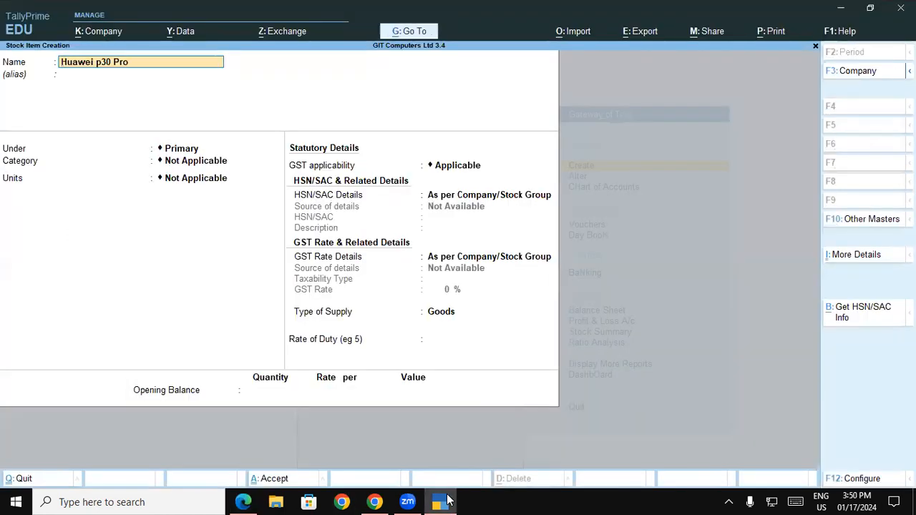
key(Return)
Place the Huawei p30 Pro item under the Smart Phone group and assign the category Hauwei, as in the PDF notes.
key(Down)
key(Down)
key(Down)
key(Down)
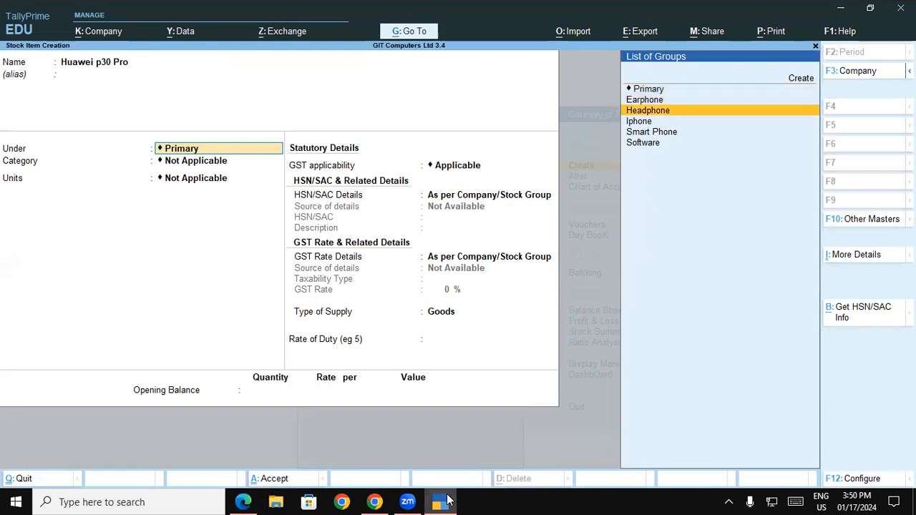
key(Return)
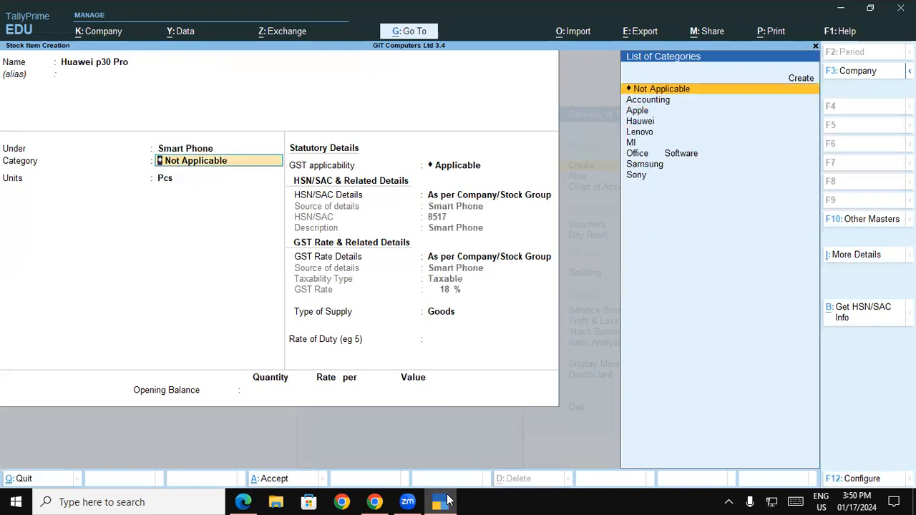
key(alt+Tab)
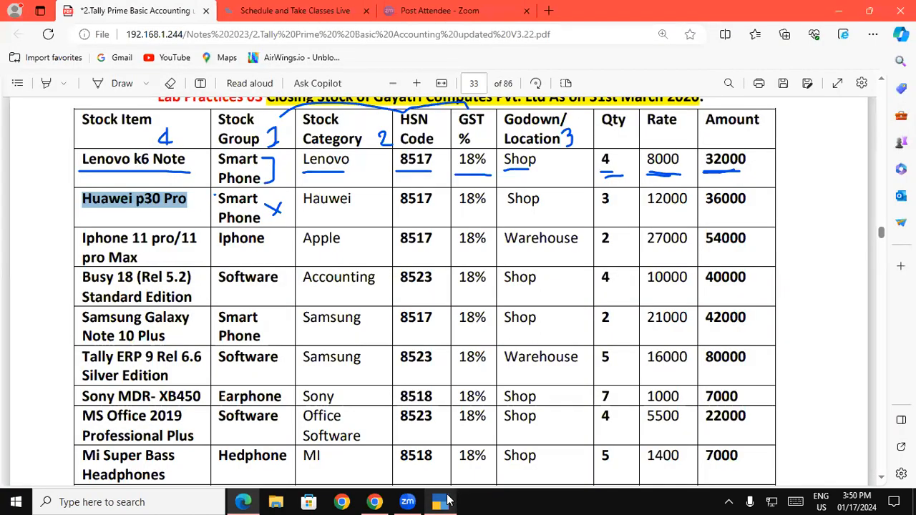
key(alt+Tab)
key(Down)
key(Down)
key(Down)
key(Return)
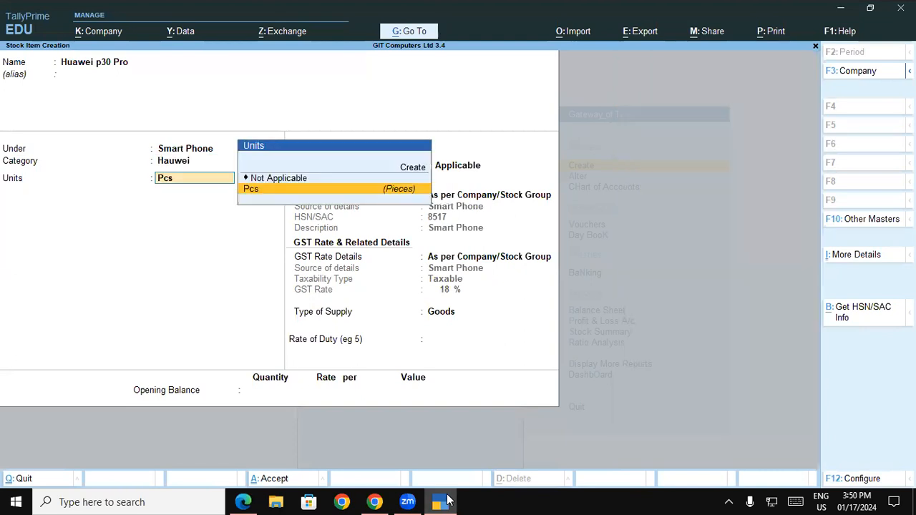
Keep the unit Pcs and the default statutory details, and set the Huawei p30 Pro opening quantity to 3.
key(Return)
key(Return)
key(Return)
key(Return)
key(Return)
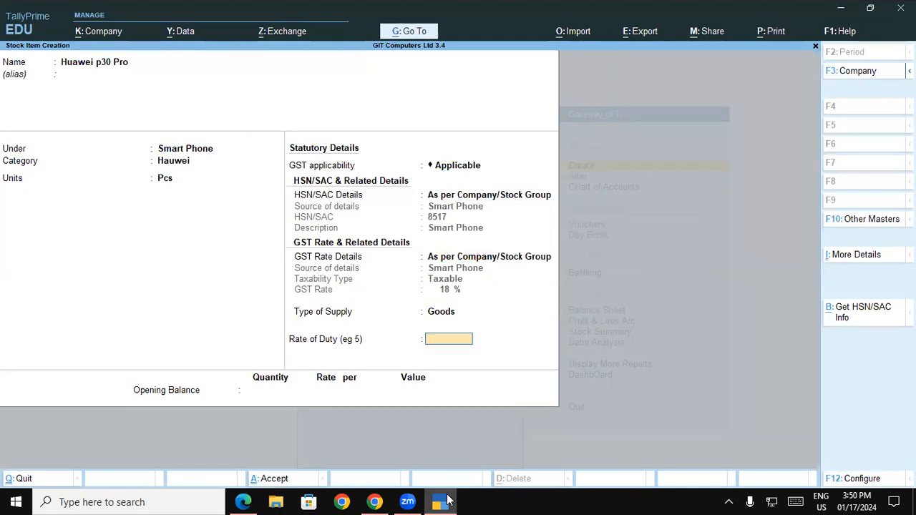
key(Return)
key(alt+Tab)
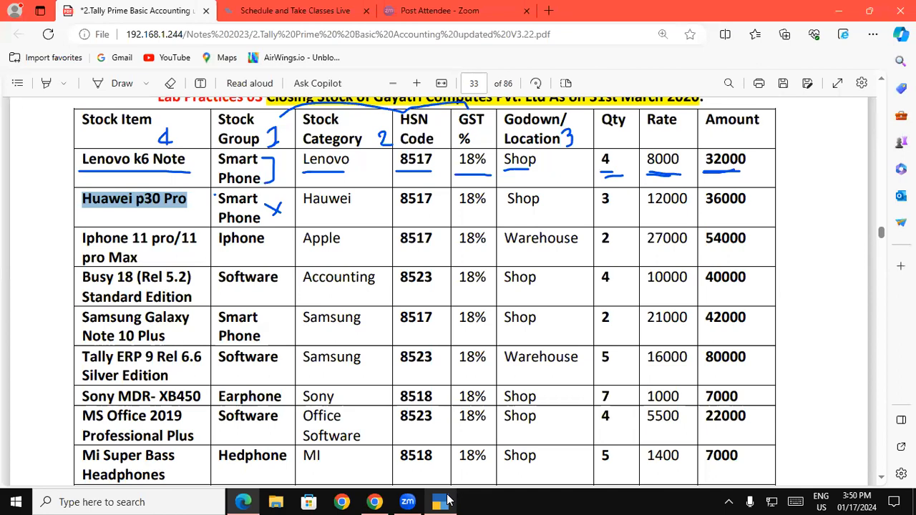
key(alt+Tab)
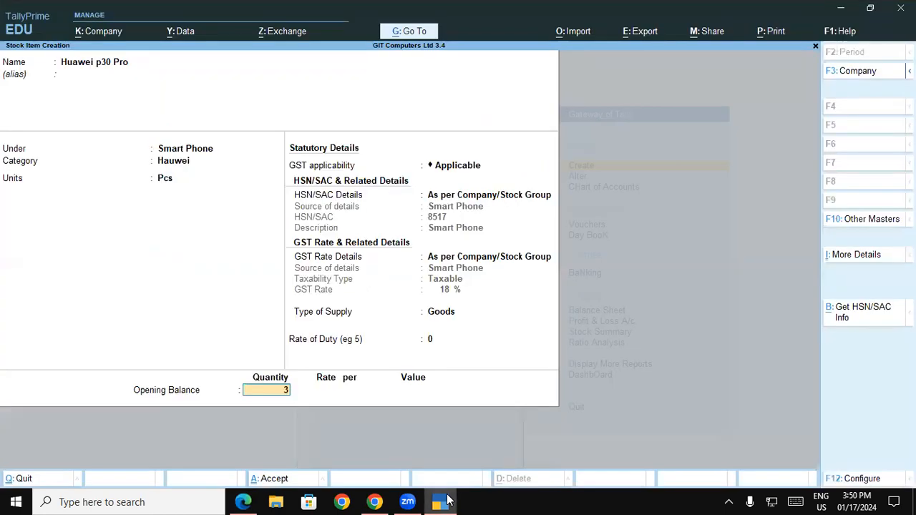
text(3)
key(Return)
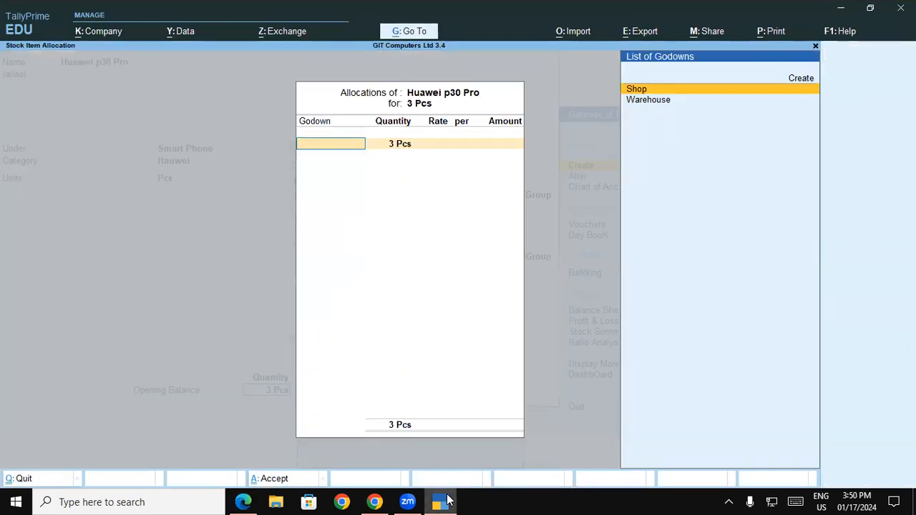
Allocate the 3 Pcs to the Shop godown at a rate of 12000 and save the Huawei p30 Pro item.
key(alt+Tab)
key(alt+Tab)
key(Return)
key(Return)
text(12000)
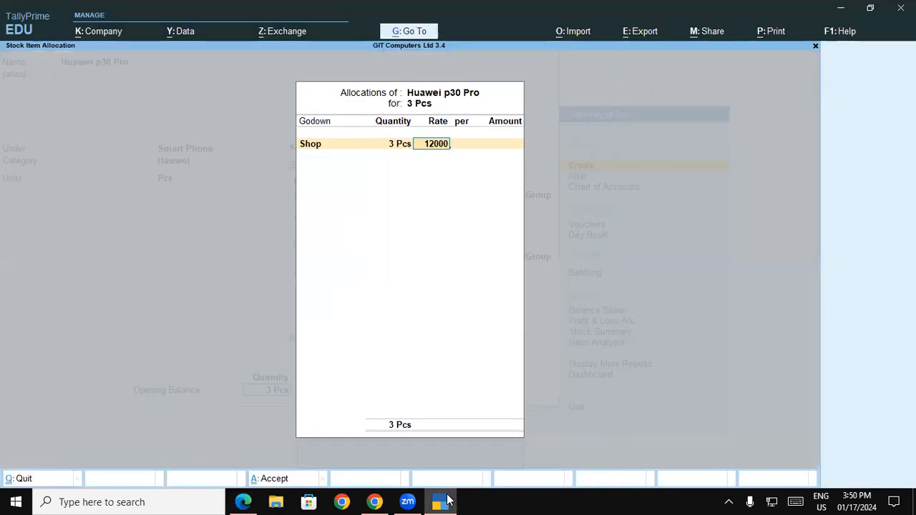
key(Return)
key(Return)
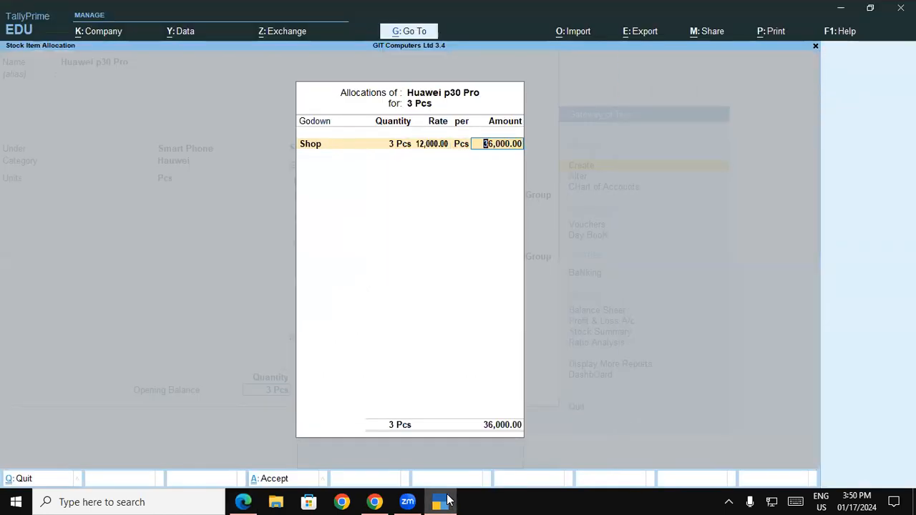
key(Return)
key(Return)
key(Return)
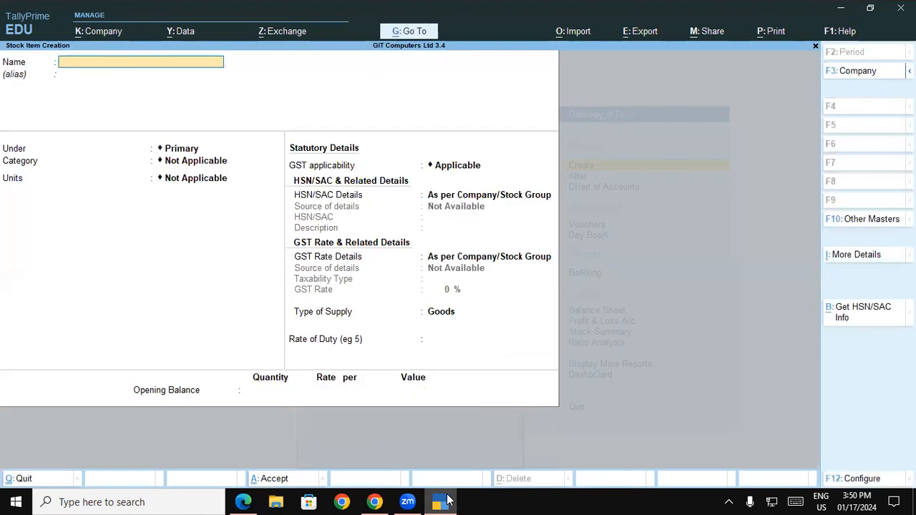
Copy "Iphone 11 pro/11 pro Max" from the PDF notes and enter it as the next stock item's name in TallyPrime.
key(alt+Tab)
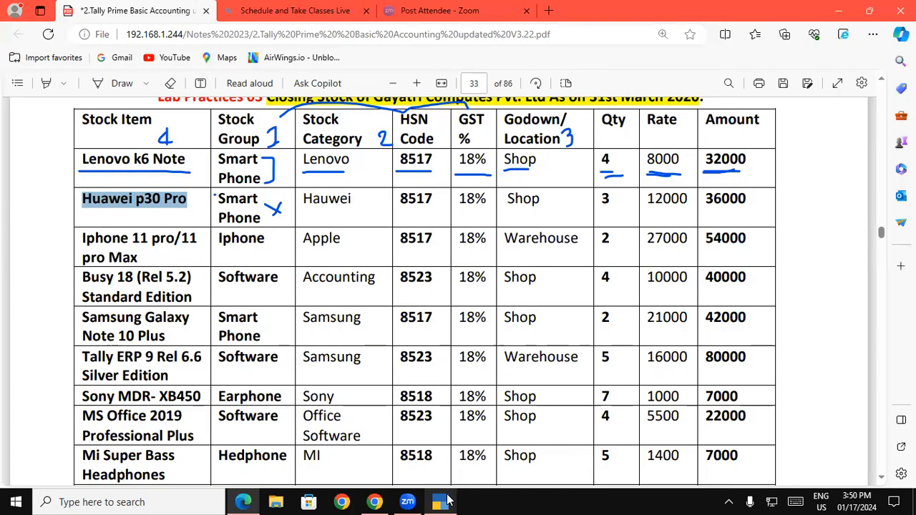
click(144, 260)
drag(143, 261, 83, 241)
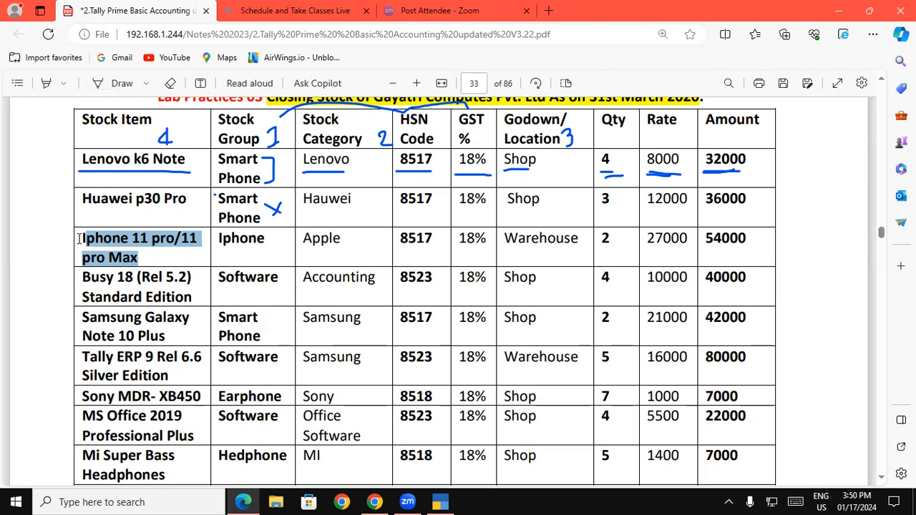
click(443, 501)
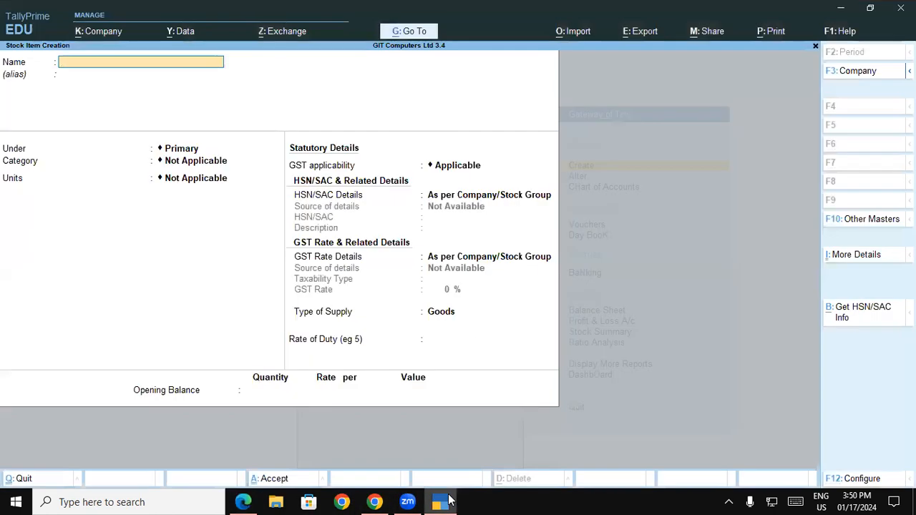
text(Iphone 11 pro/11      pro Max)
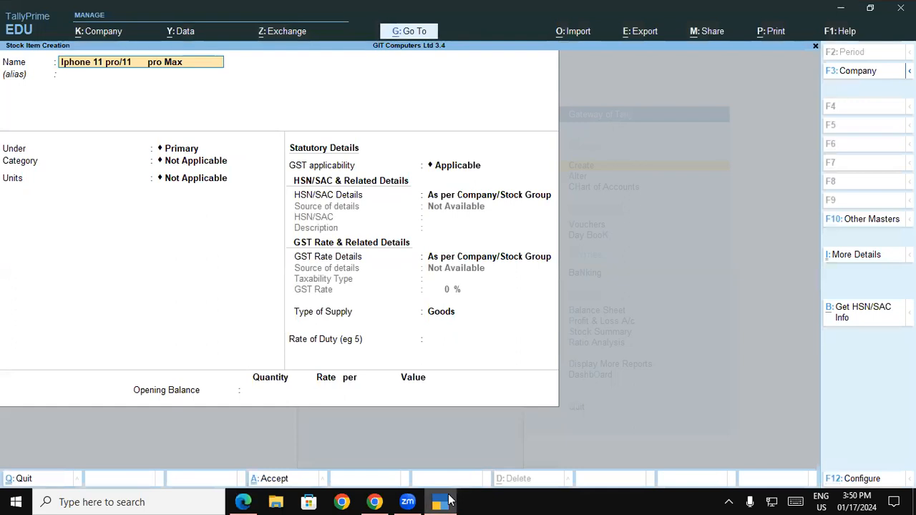
key(Return)
key(Return)
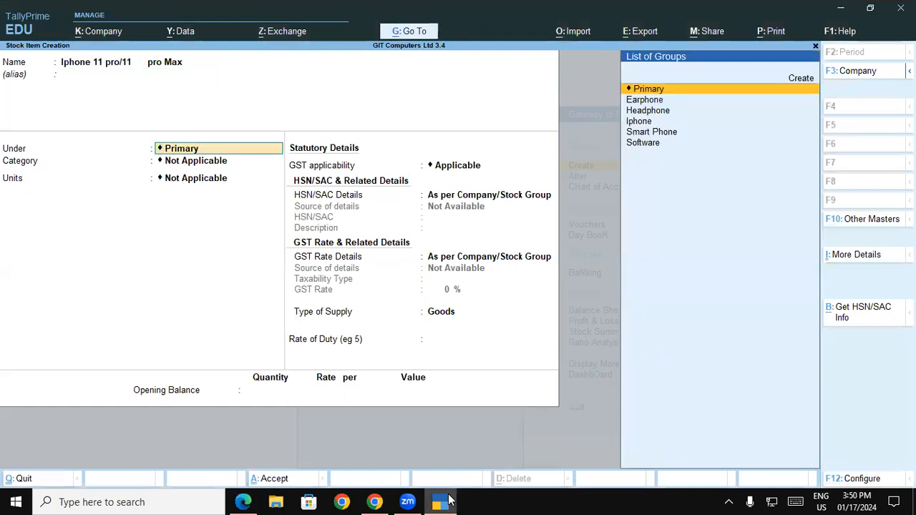
Place the Iphone 11 pro/11 pro Max item under the Iphone group and assign the category Apple.
key(Down)
key(Down)
key(Down)
key(Return)
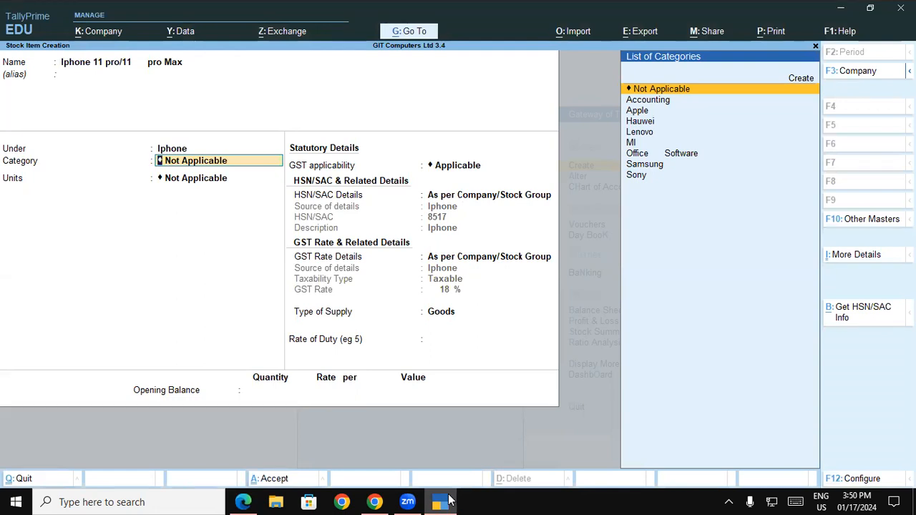
key(Down)
key(Down)
key(Down)
key(Down)
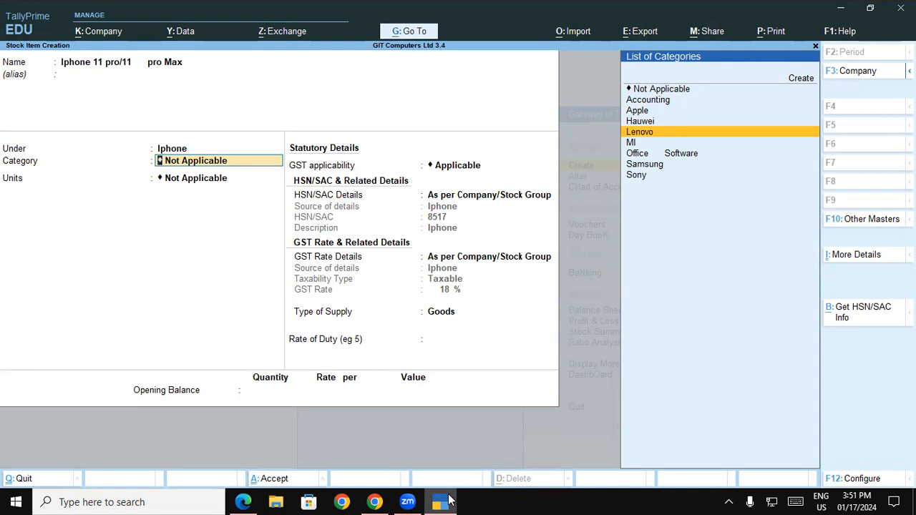
key(Up)
key(Up)
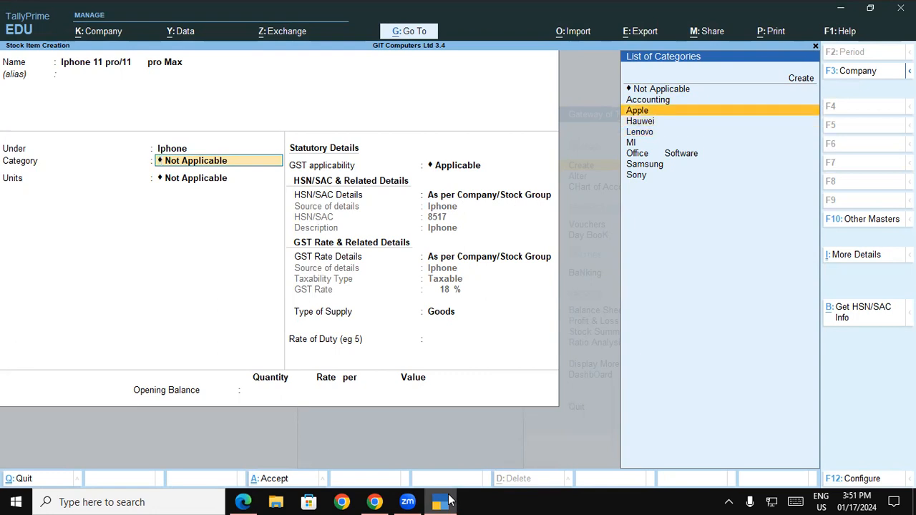
key(Return)
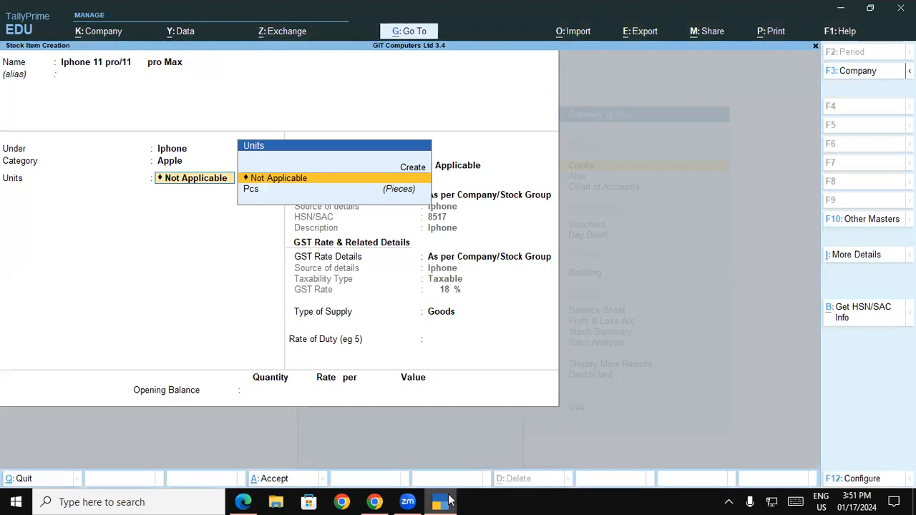
Set the unit to Pcs, keep the default statutory details, and enter the iPhone item's opening quantity of 2 from the PDF notes.
key(Down)
key(Return)
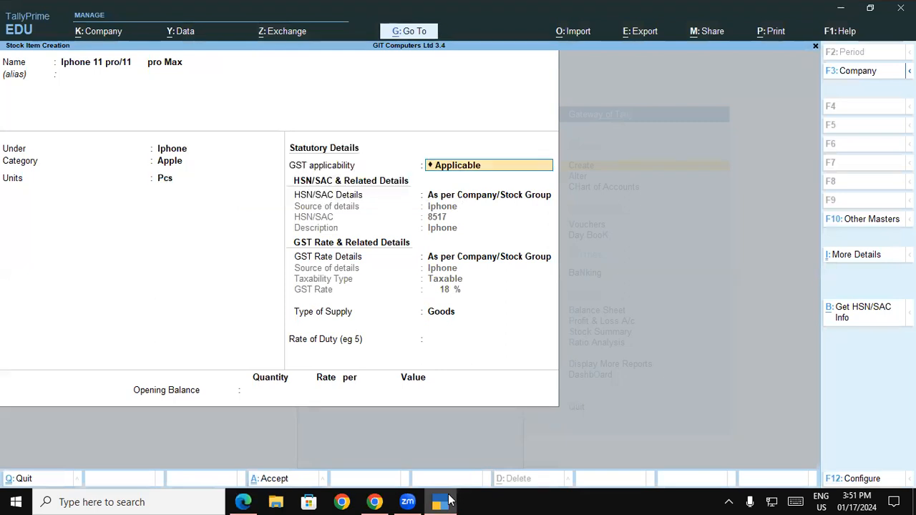
key(Return)
key(Return)
key(Return)
key(Return)
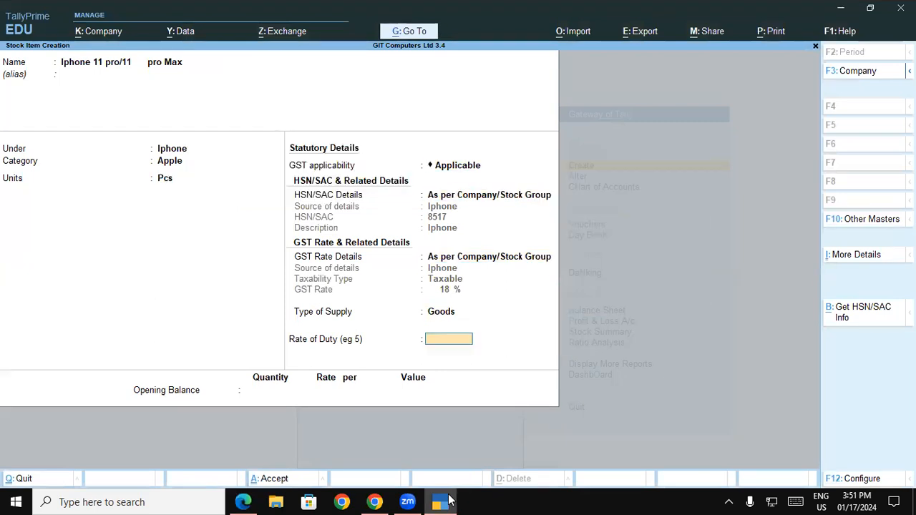
key(Return)
click(440, 502)
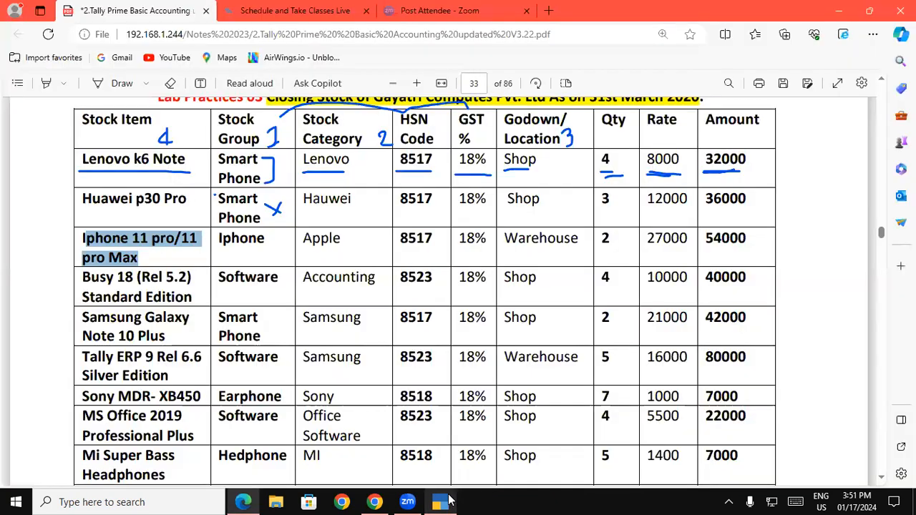
click(441, 502)
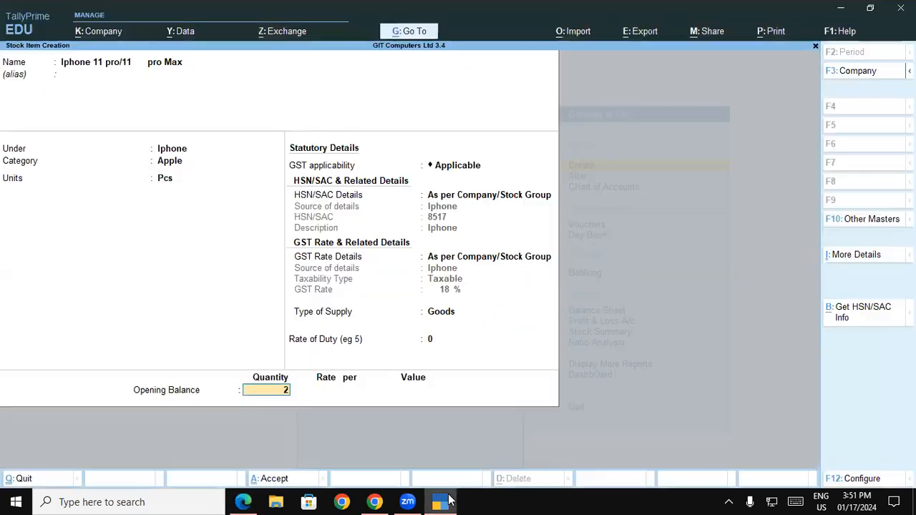
text(2)
key(Return)
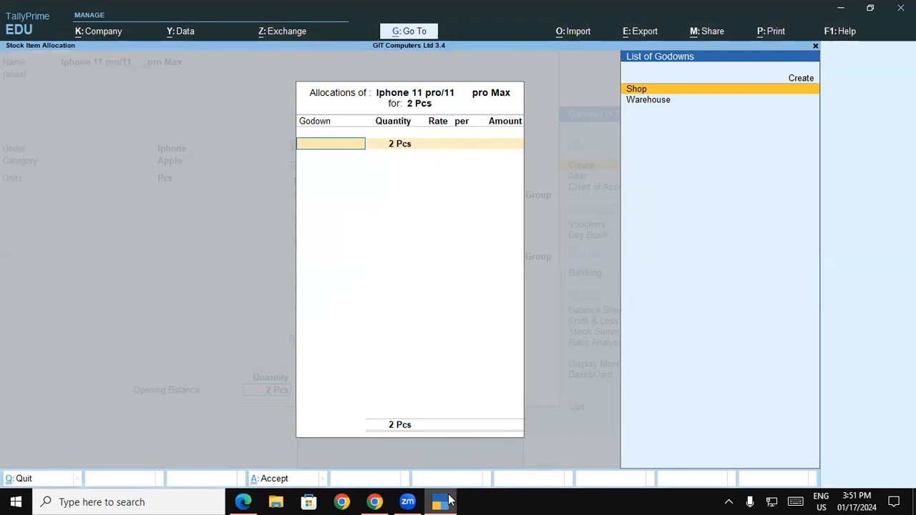
Allocate the 2 Pcs to the Warehouse godown at a rate of 27000, as in the PDF notes, and save the iPhone item.
click(449, 498)
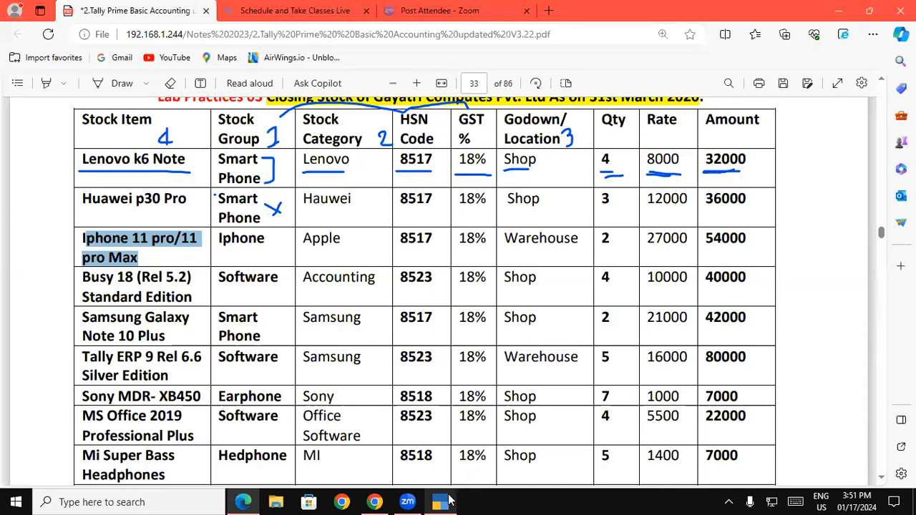
click(448, 501)
key(Down)
key(Return)
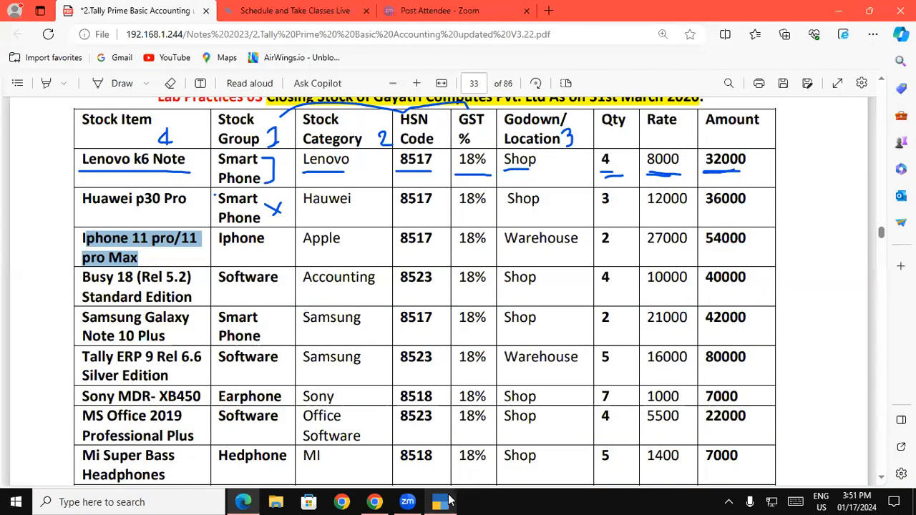
click(448, 501)
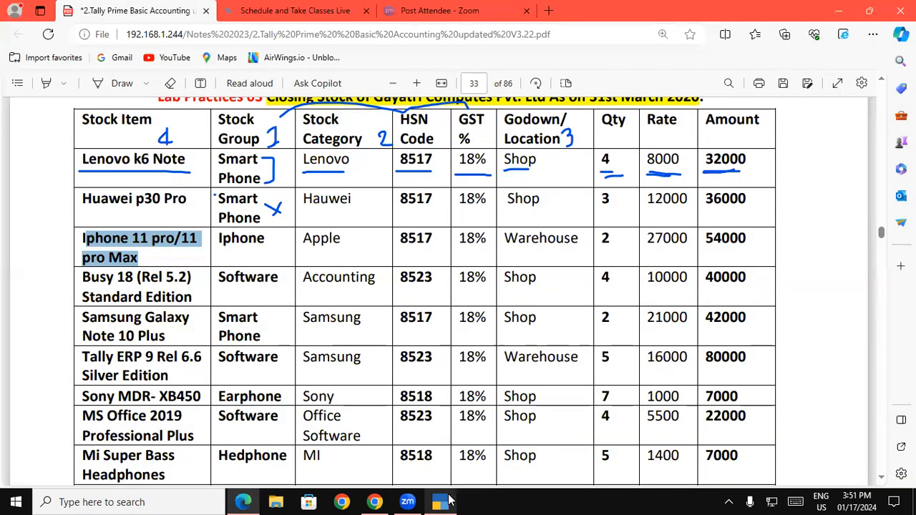
click(449, 501)
text(27,000)
key(Return)
key(Return)
key(Return)
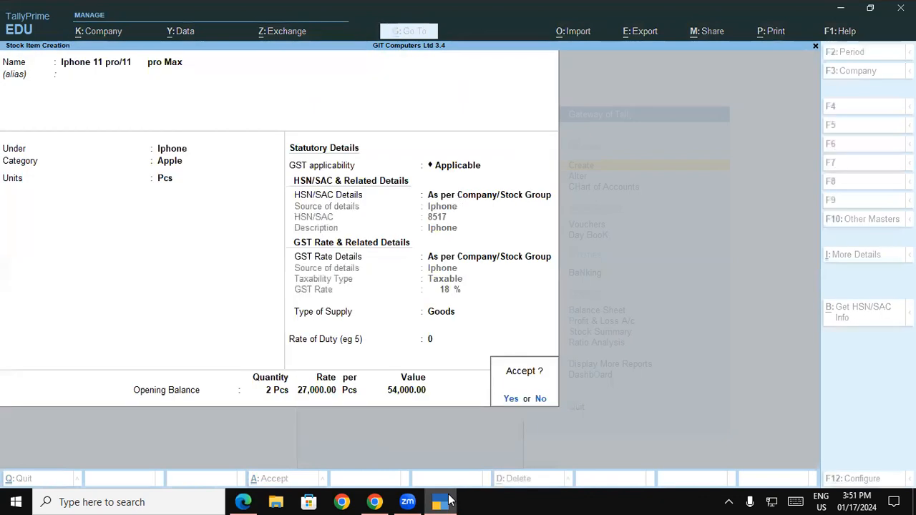
key(Return)
Copy "Busy 18 (Rel 5.2) Standard Edition" from the PDF notes and enter it as the next stock item's name in TallyPrime, without an alias.
click(449, 501)
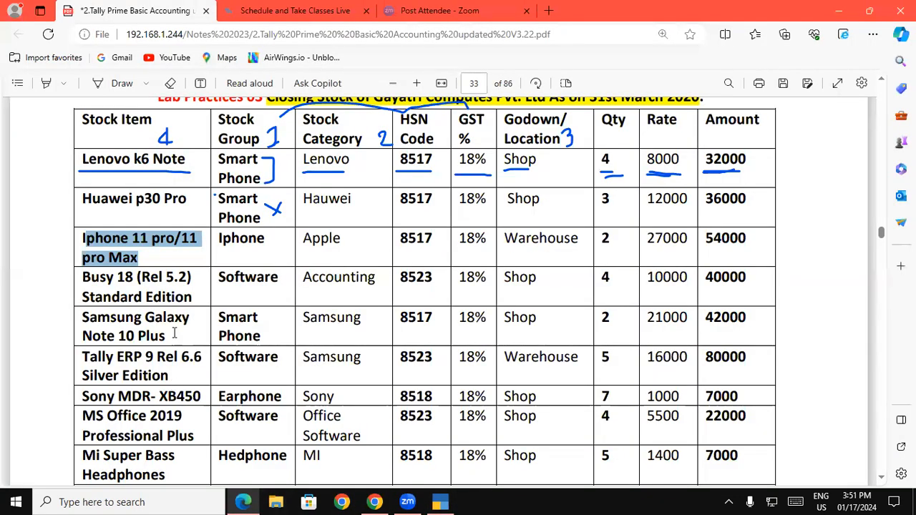
click(159, 297)
drag(159, 297, 65, 274)
key(ctrl+c)
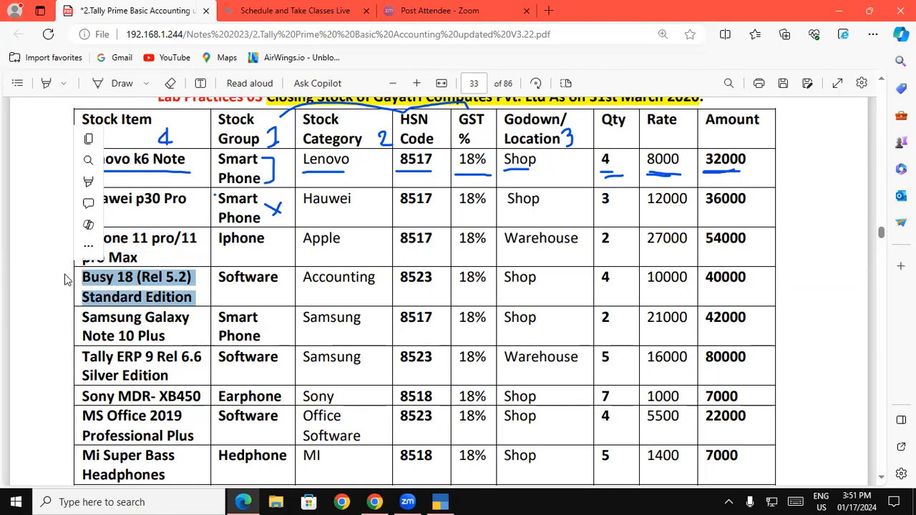
click(88, 141)
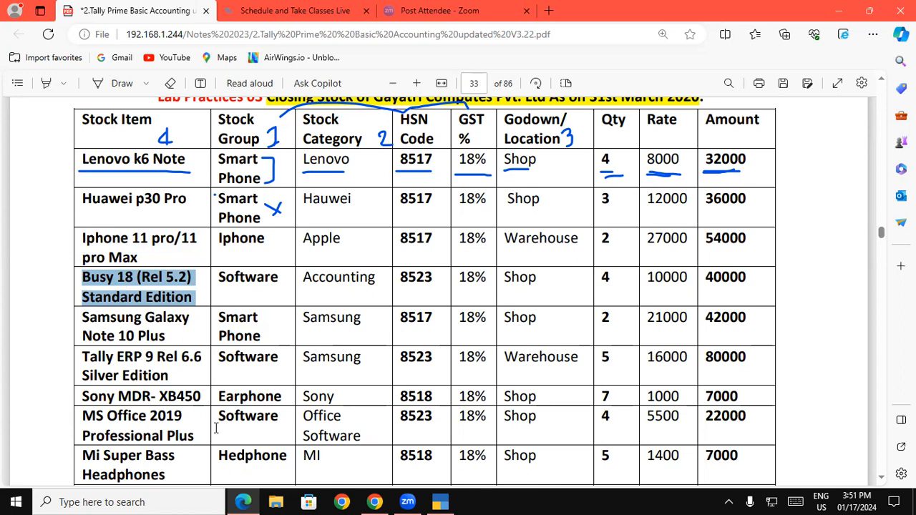
click(440, 502)
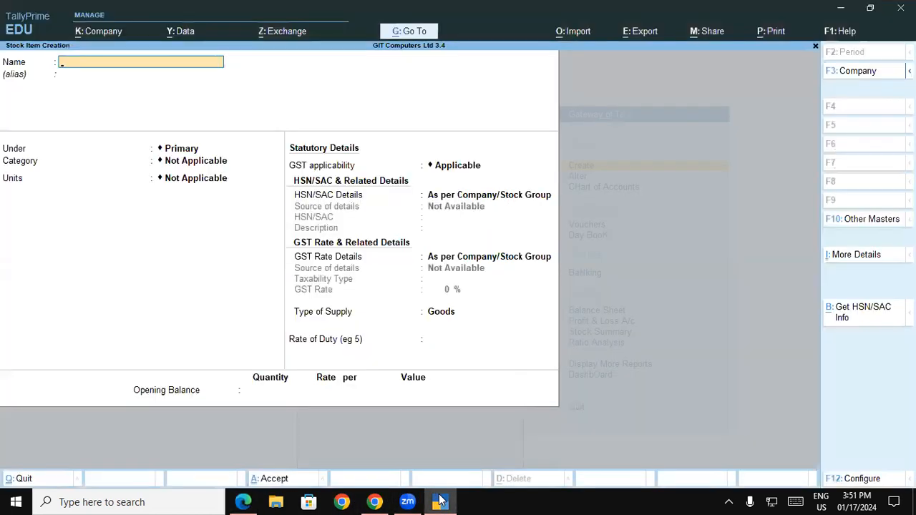
key(ctrl+v)
key(Return)
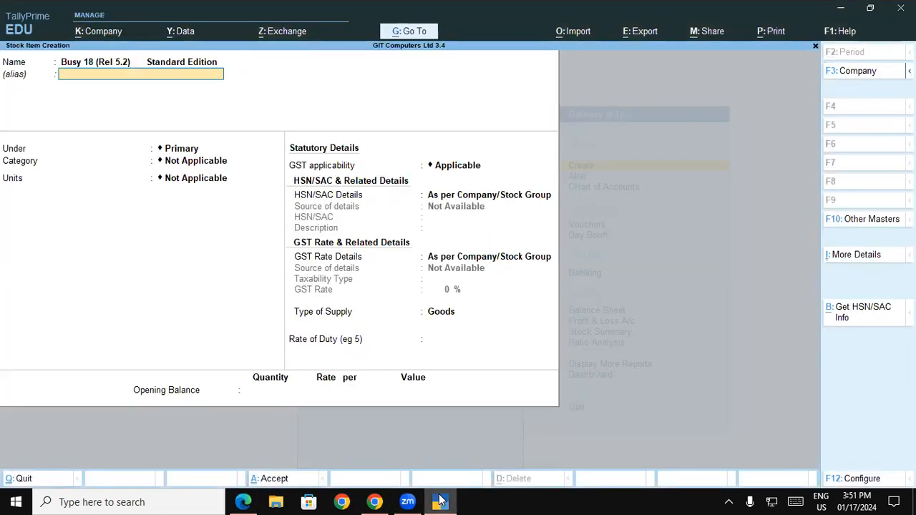
key(Return)
Place the Busy 18 (Rel 5.2) Standard Edition item under the Software group and assign the category Accounting.
key(Down)
key(Down)
key(Down)
key(Down)
key(Down)
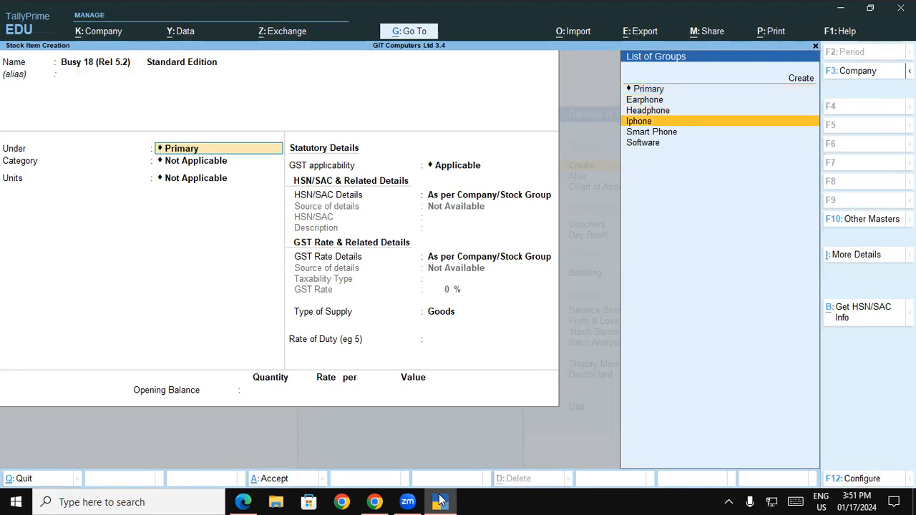
key(Return)
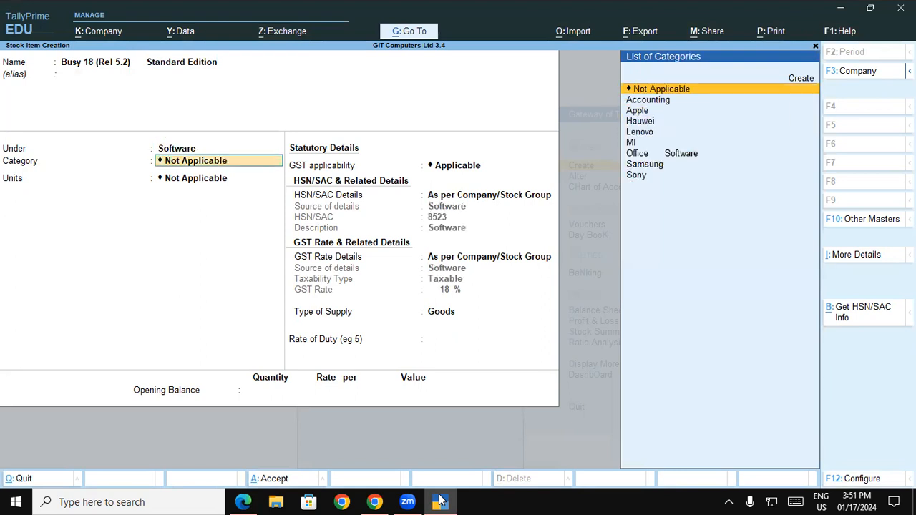
key(Down)
key(Down)
key(Down)
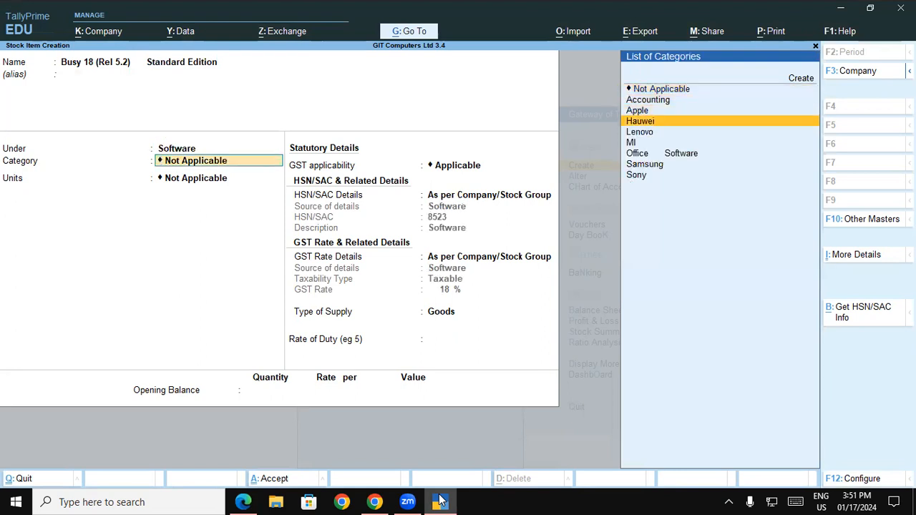
key(Up)
key(Up)
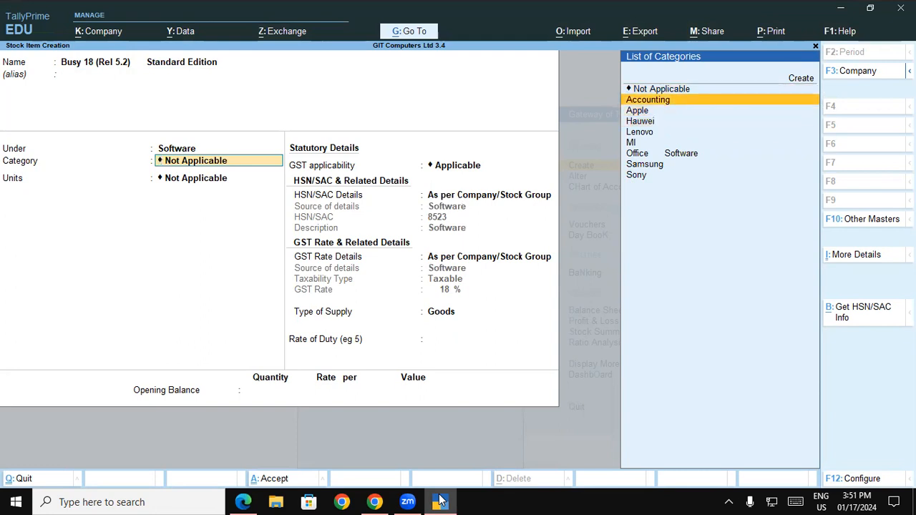
key(Return)
Set the unit to Pcs, keep the default statutory details, and enter the Busy 18 opening quantity of 4 from the PDF notes.
key(Down)
key(Return)
key(Return)
key(Return)
key(Return)
key(Return)
key(Return)
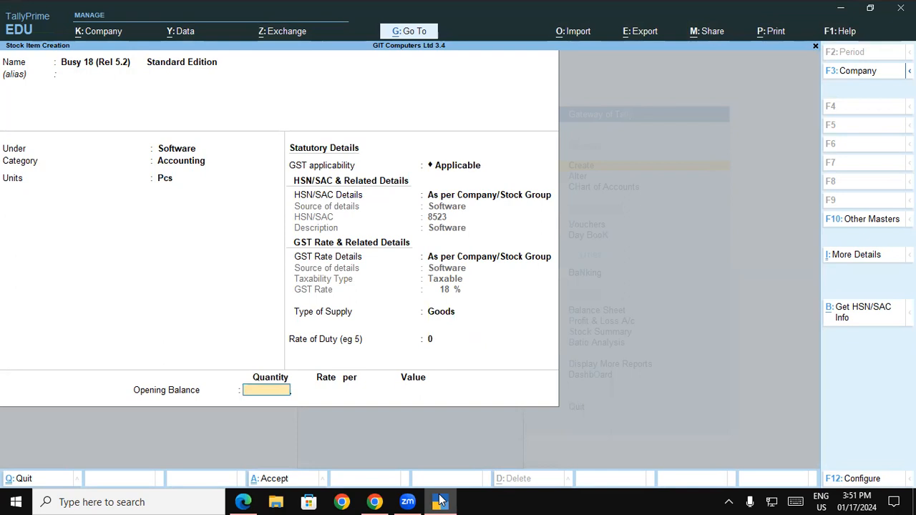
key(alt+Tab)
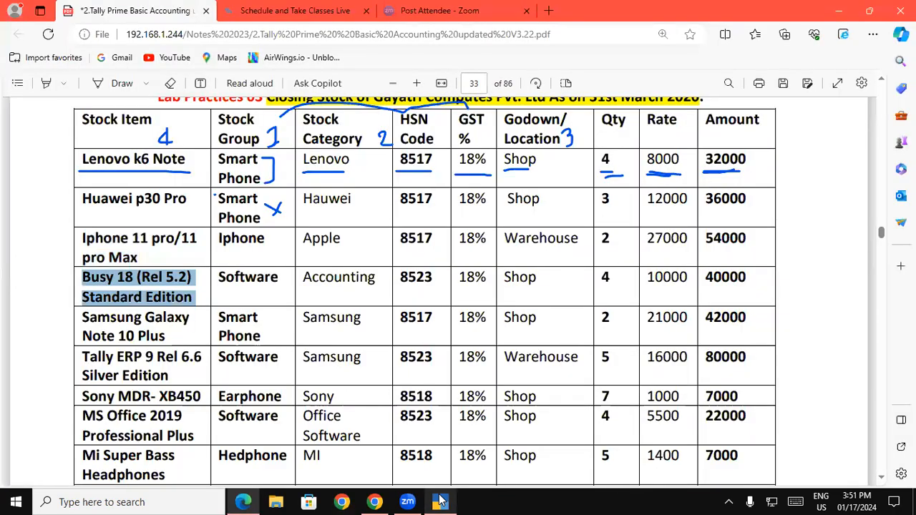
click(440, 501)
text(4)
key(Return)
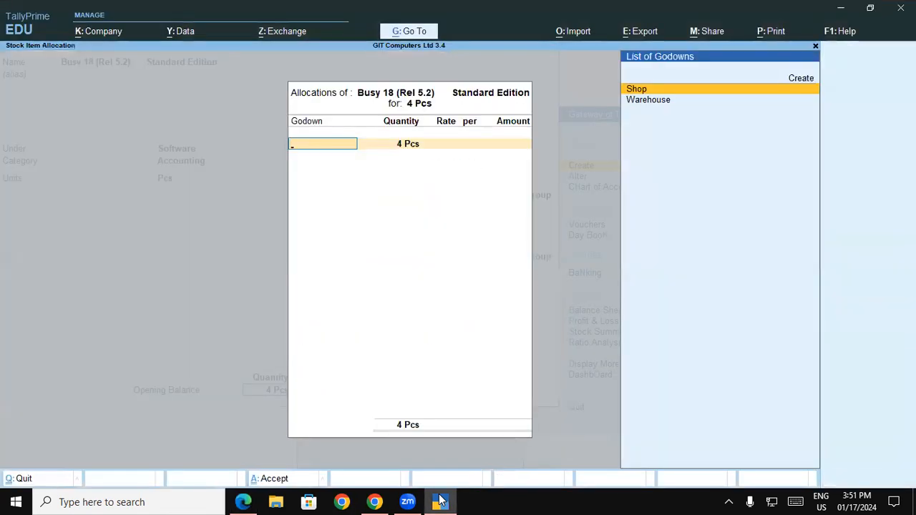
Allocate the 4 Pcs to the Shop godown at a rate of 10000, as in the PDF notes, and save the Busy 18 item.
click(440, 501)
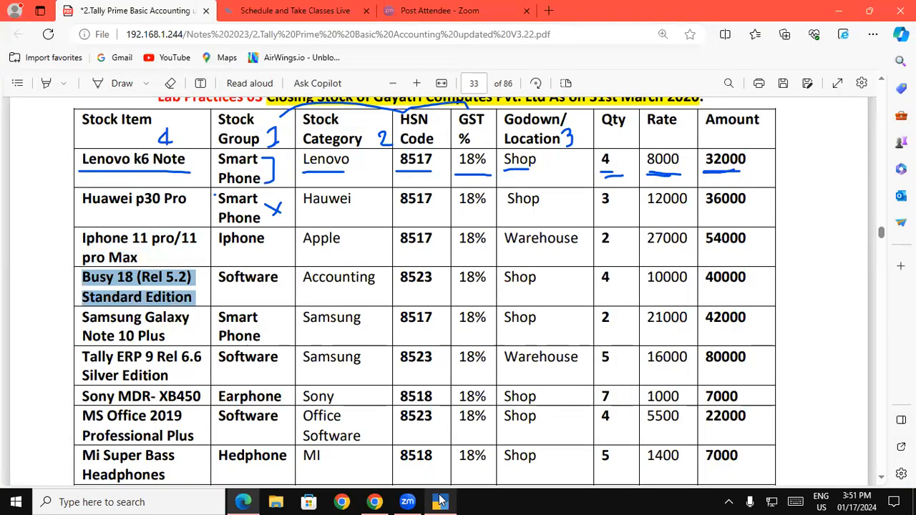
click(441, 501)
key(Return)
key(Return)
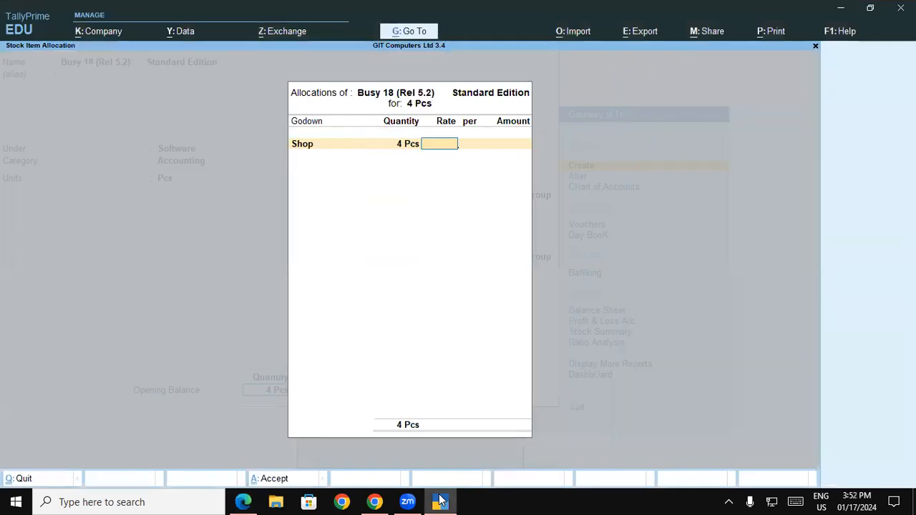
click(440, 501)
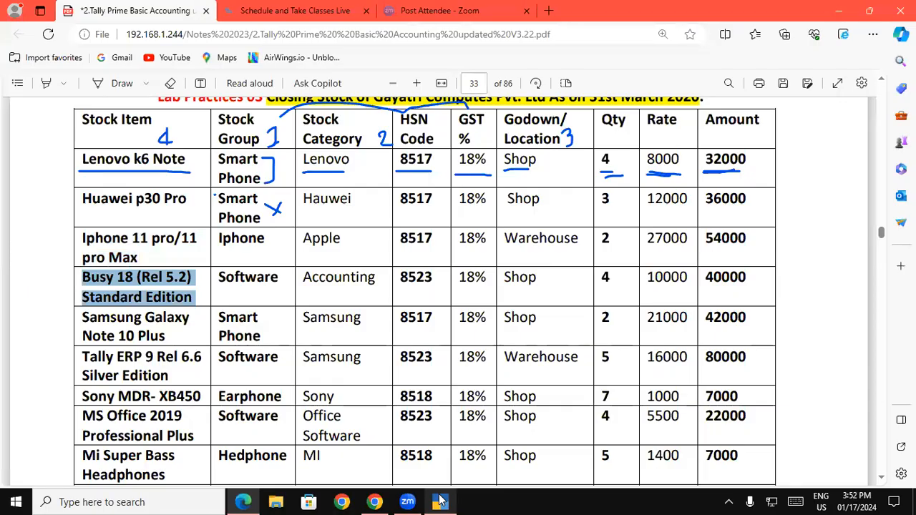
click(440, 502)
text(10,00)
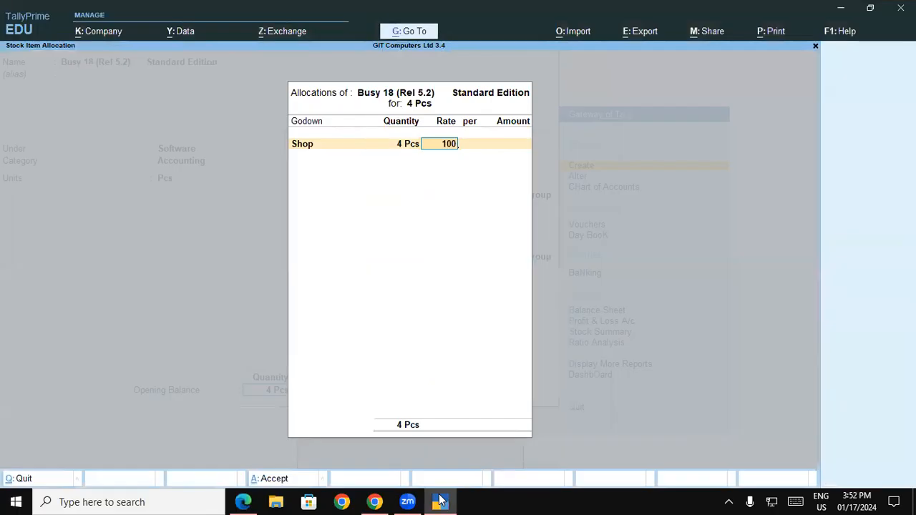
text(0)
key(Return)
key(Return)
key(Return)
key(Return)
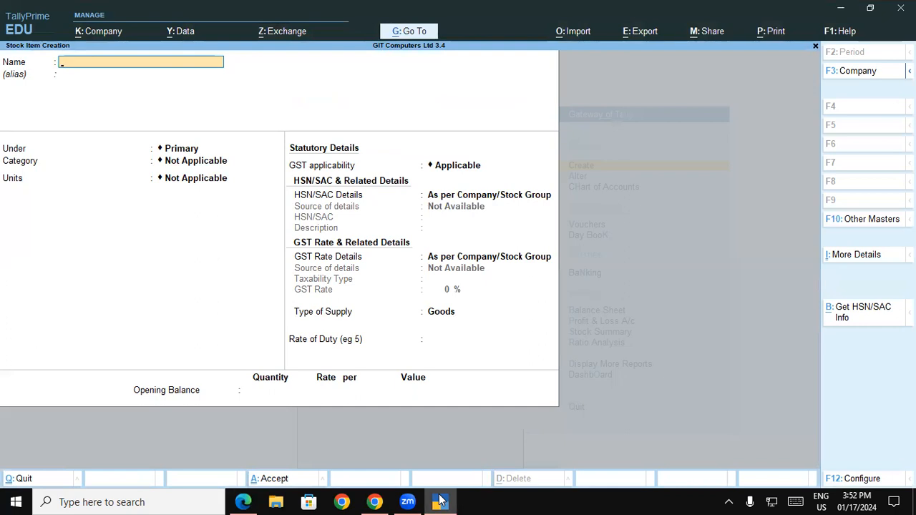
Leave the stock item creation form and open the list of stock items in the Chart of Accounts.
key(Escape)
key(Escape)
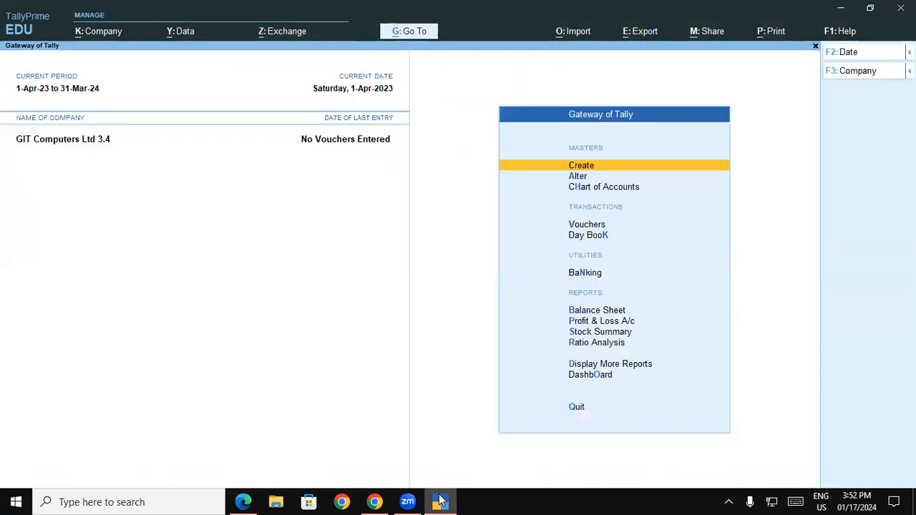
key(Down)
key(Down)
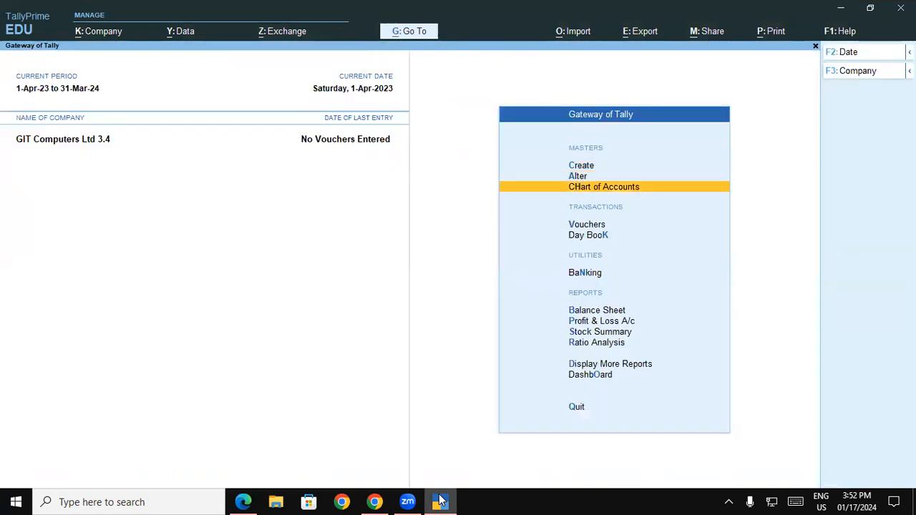
key(Return)
key(Down)
key(Down)
key(Down)
key(Down)
key(Down)
key(Down)
key(Down)
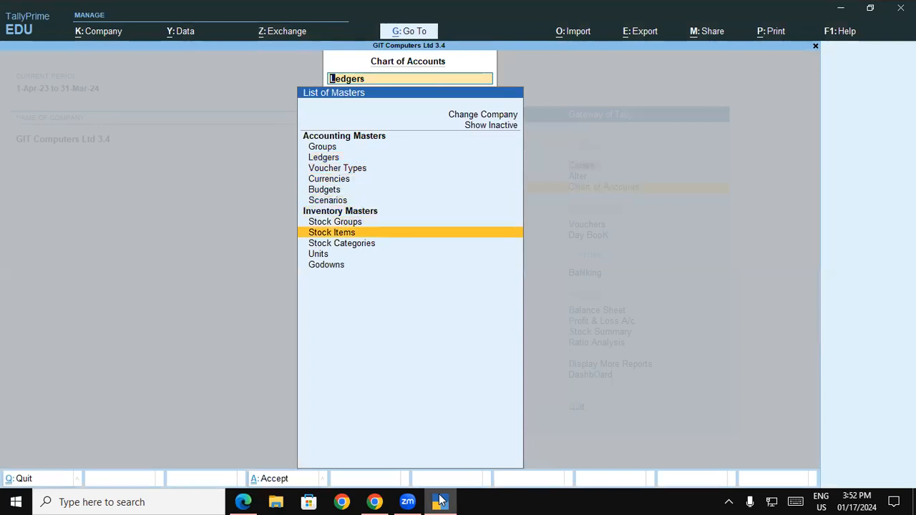
key(Return)
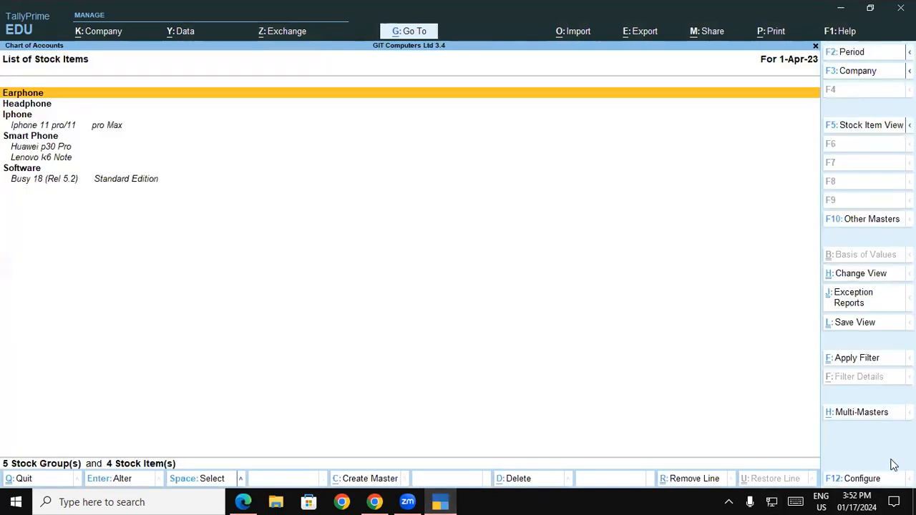
Start creating multiple stock items at once, with All Items as the parent group.
click(859, 414)
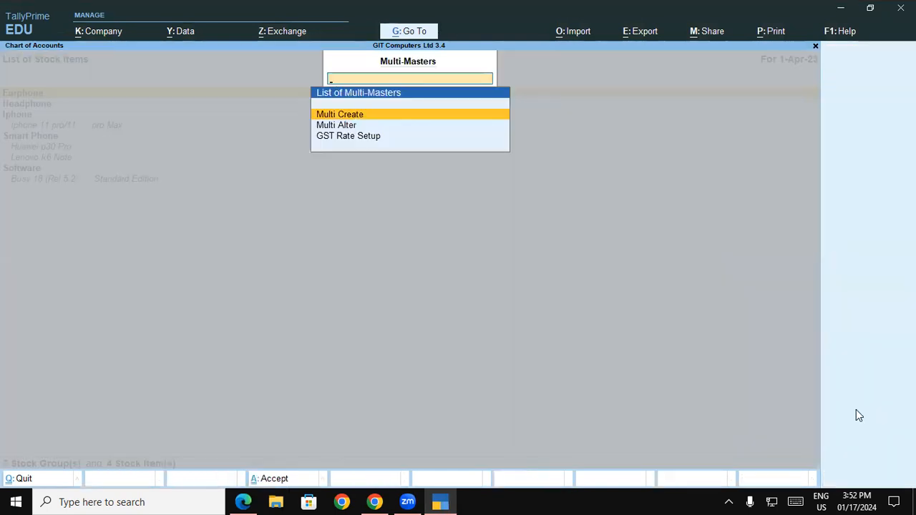
key(Down)
key(Up)
key(Return)
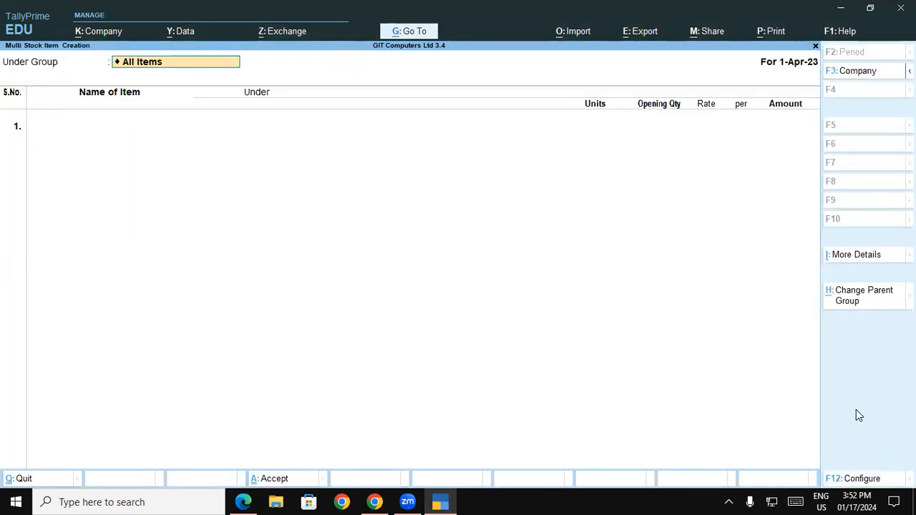
key(Return)
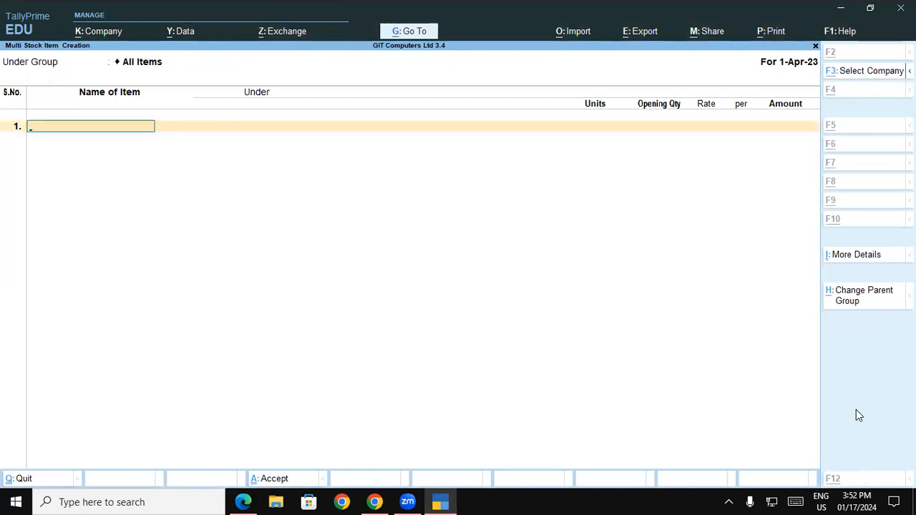
Copy "Samsung Galaxy Note 10 Plus" from the PDF notes and enter it as the first item's name in TallyPrime.
key(alt+Tab)
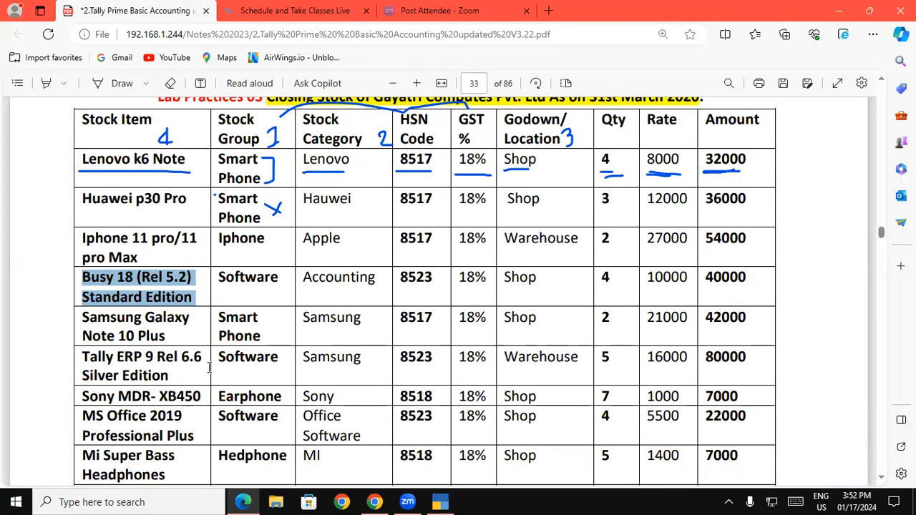
drag(169, 336, 67, 317)
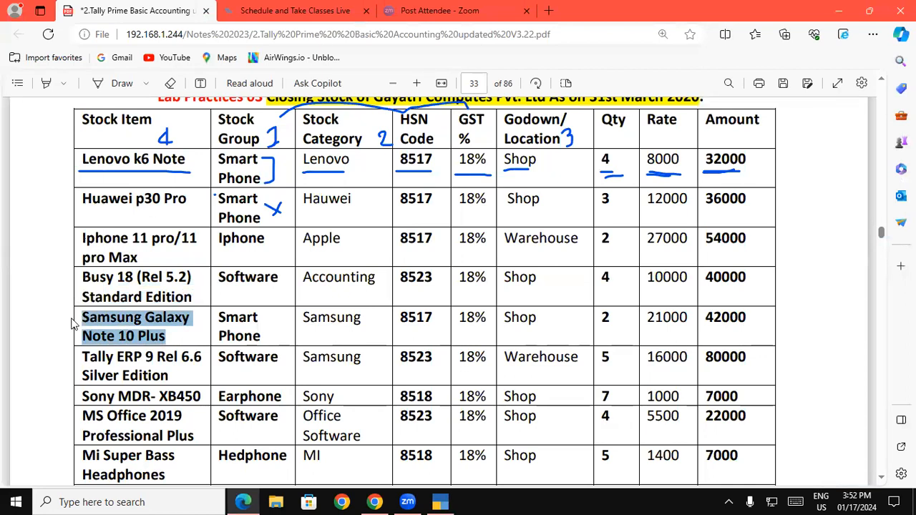
click(439, 502)
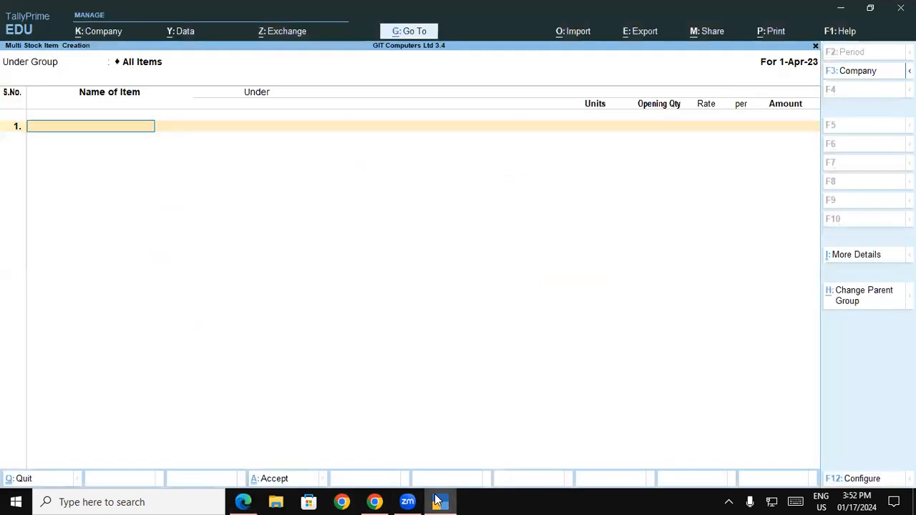
key(ctrl+alt+v)
key(Return)
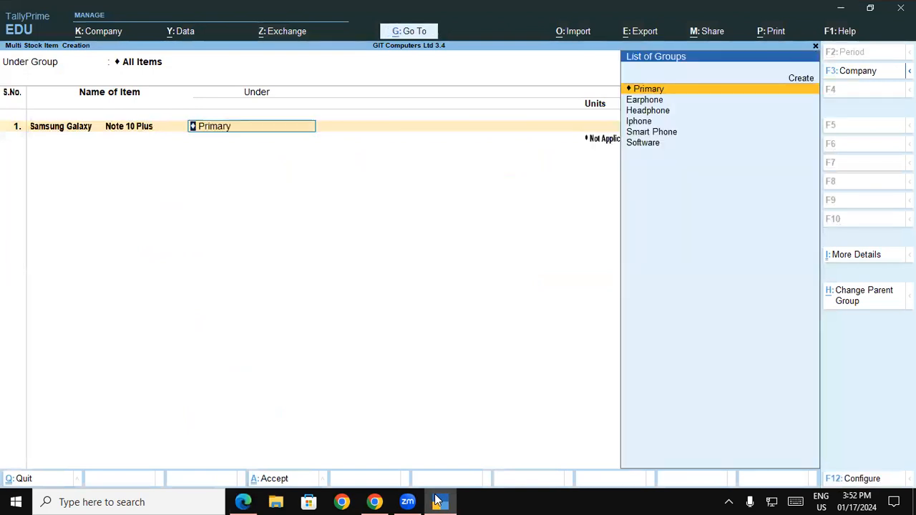
Place the Samsung Galaxy Note 10 Plus item under the Smart Phone group.
key(Down)
key(Down)
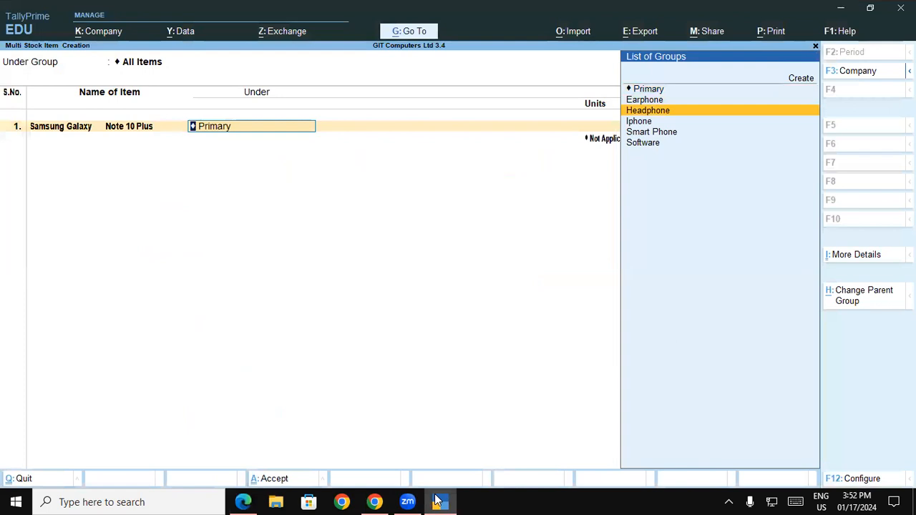
key(Down)
key(Down)
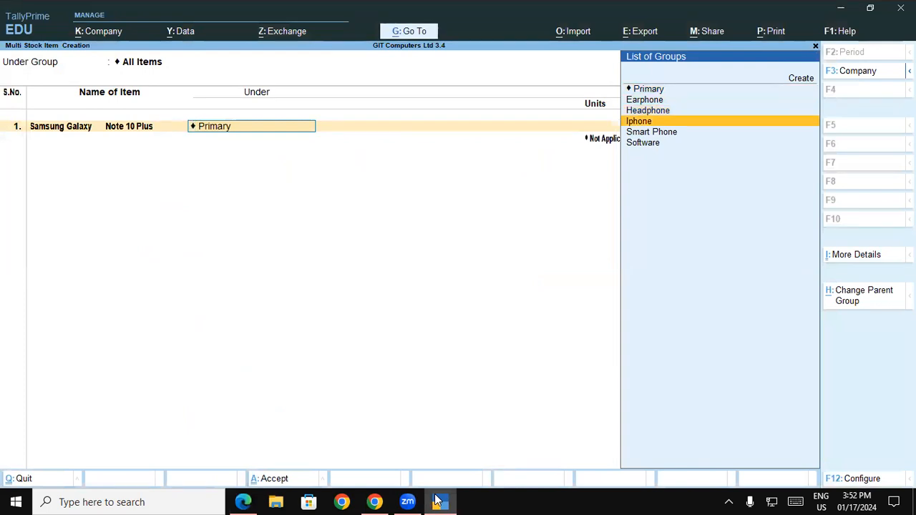
key(Return)
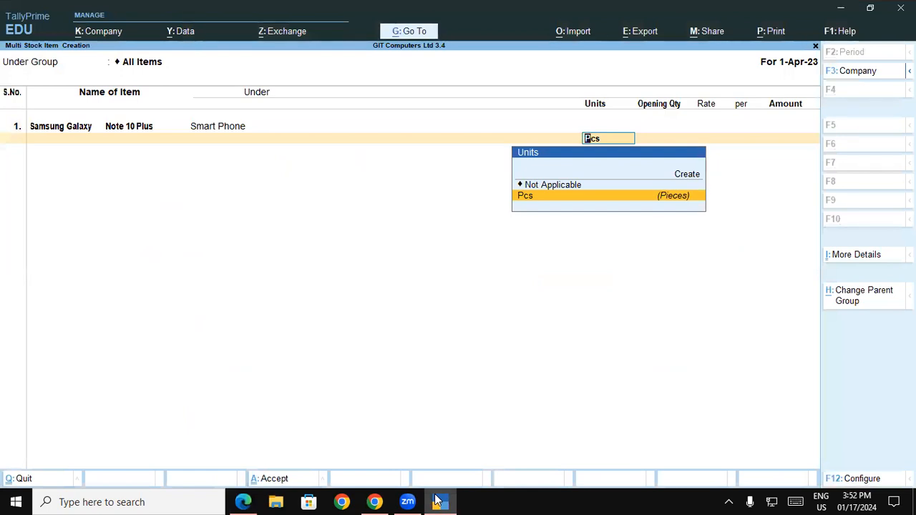
Configure the multi-item creation screen to show stock category details, without skipping the category column.
click(878, 478)
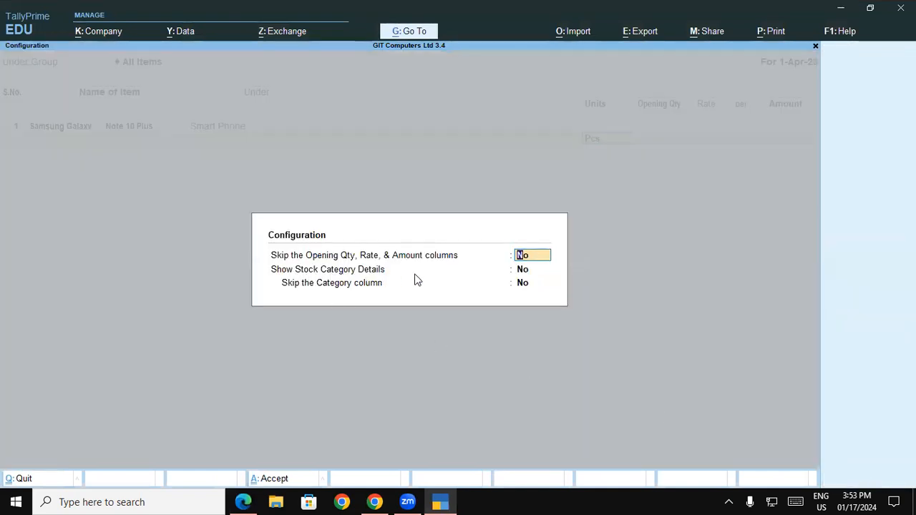
click(522, 271)
text(y)
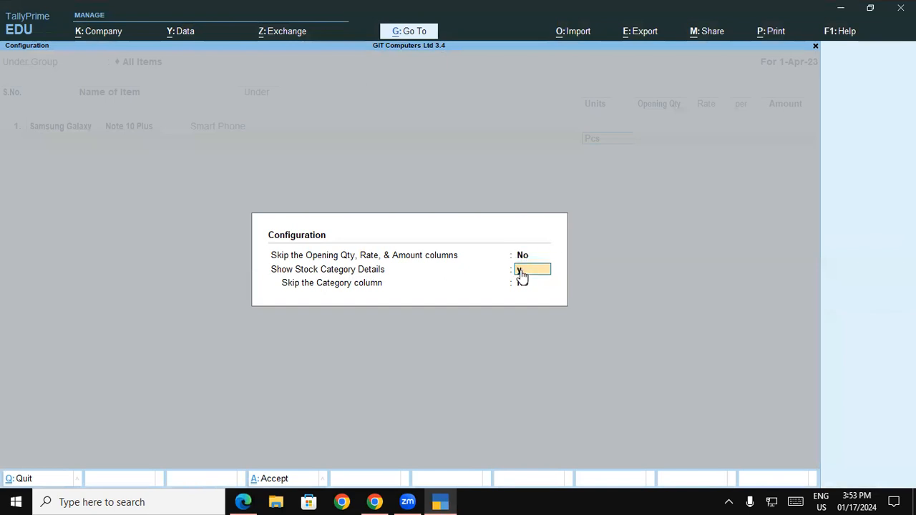
key(Return)
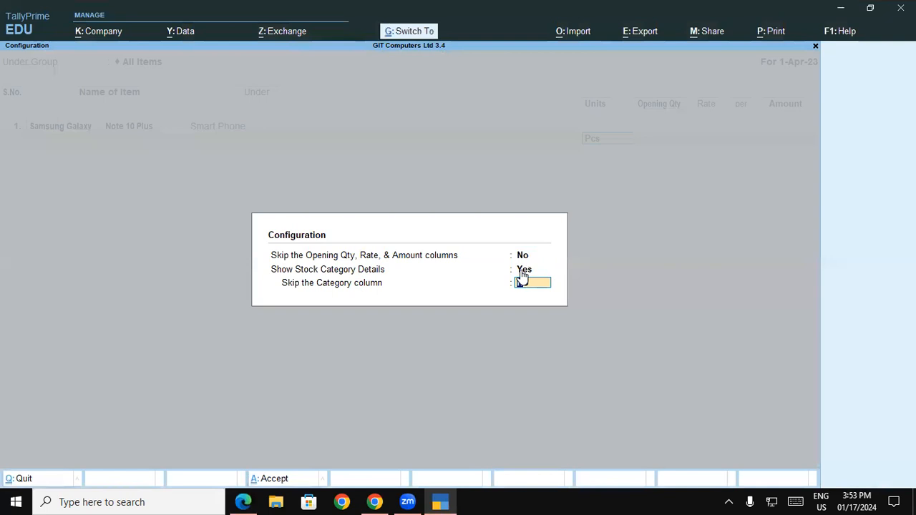
key(Return)
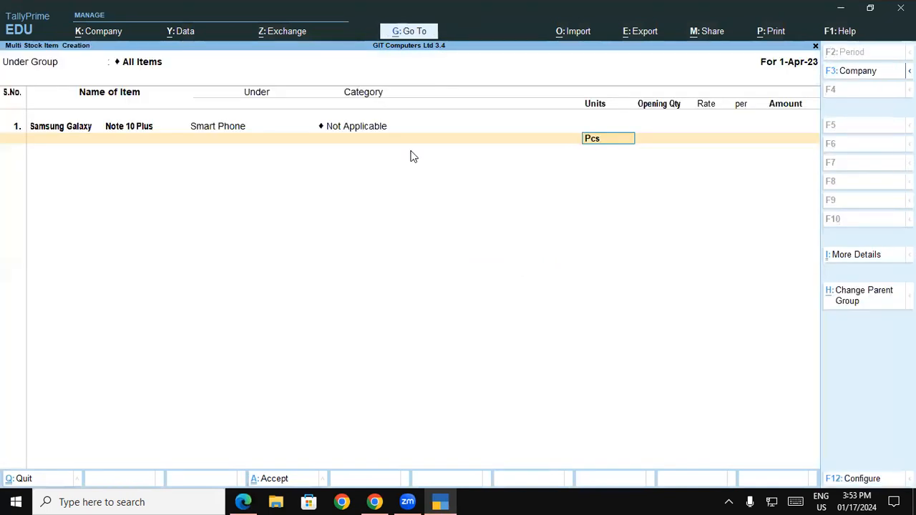
Assign the Samsung category to the Samsung Galaxy Note 10 Plus item and keep its unit as Pcs.
click(368, 129)
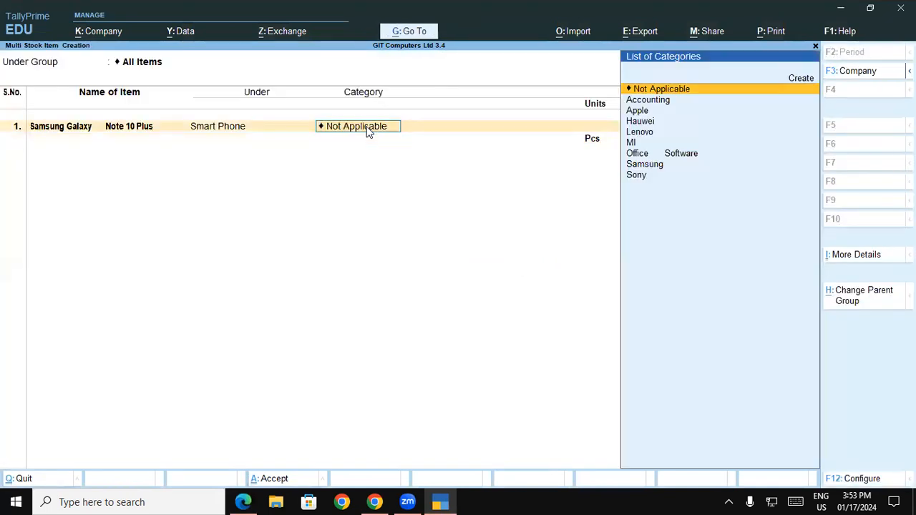
key(Down)
key(Down)
key(Down)
key(Down)
key(Down)
key(Down)
key(Down)
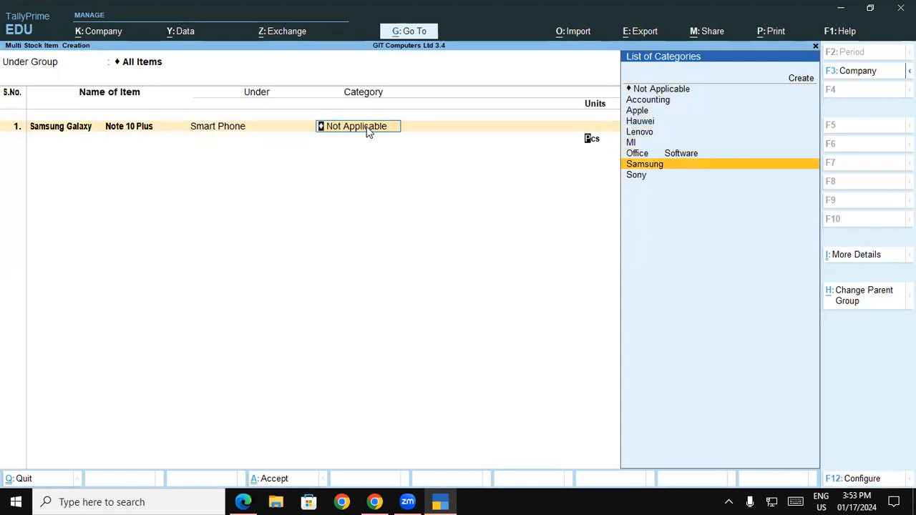
key(Return)
key(Return)
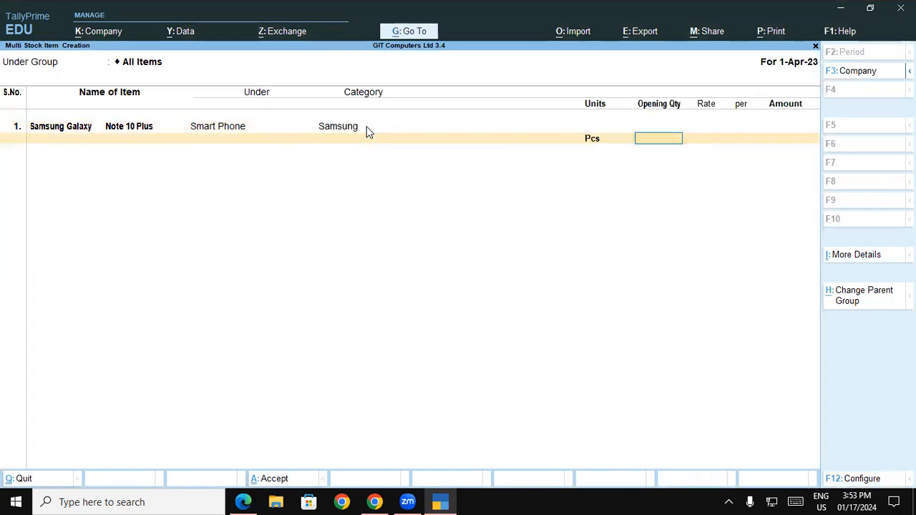
Enter the Samsung item's opening quantity of 2 from the PDF notes and allocate it to the Shop godown at a rate of 21000.
key(alt+Tab)
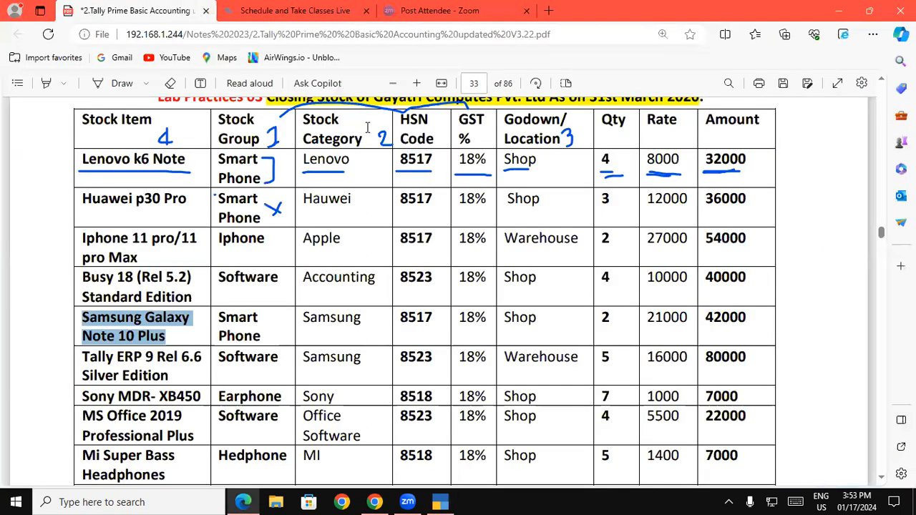
key(alt+Tab)
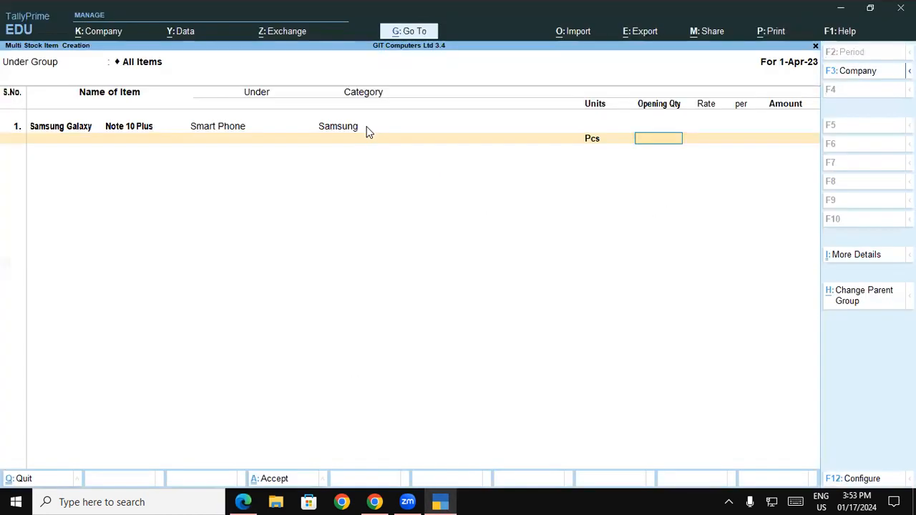
key(Return)
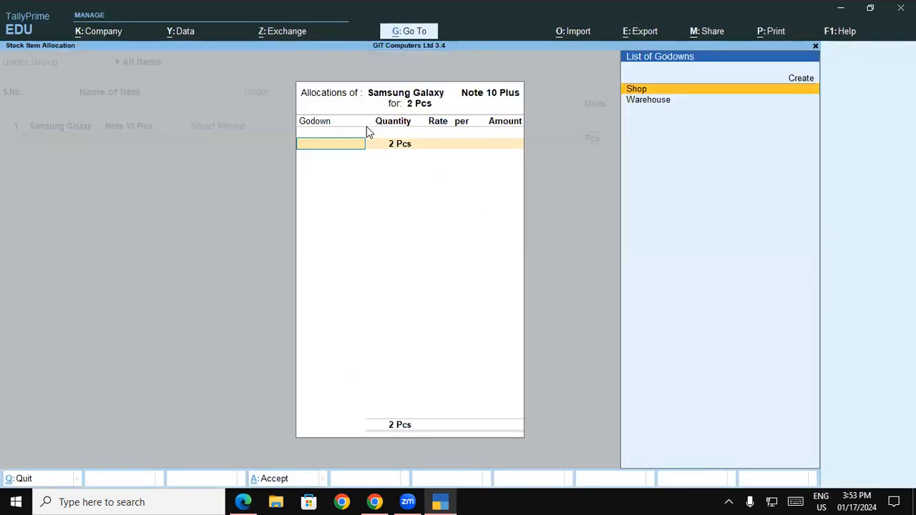
key(Return)
key(Return)
text(21,000)
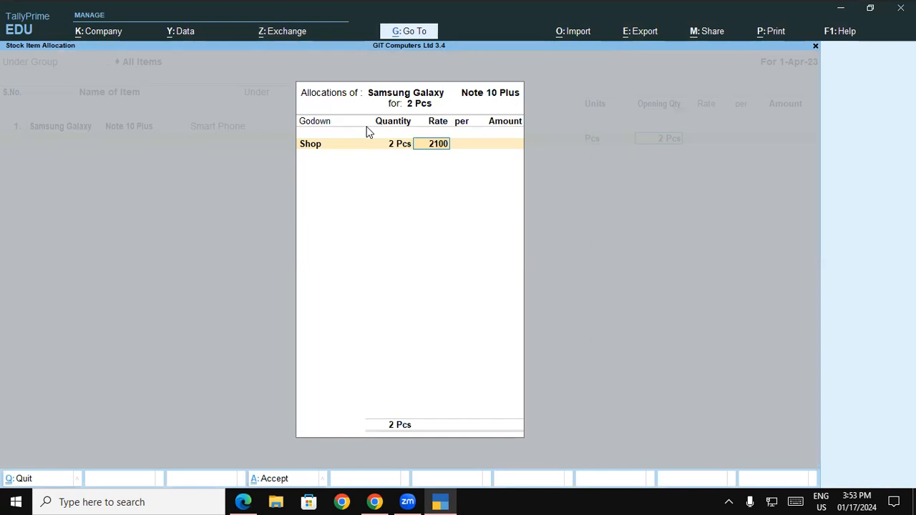
key(Return)
key(Return)
key(Return)
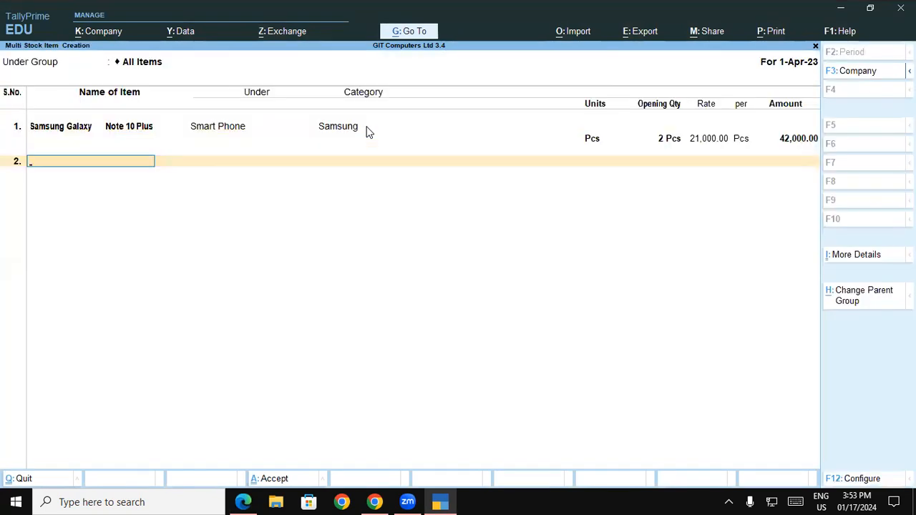
Copy "Tally ERP 9 Rel 6.6 Silver Edition" from the PDF notes and enter it as the second item's name in TallyPrime.
key(alt)
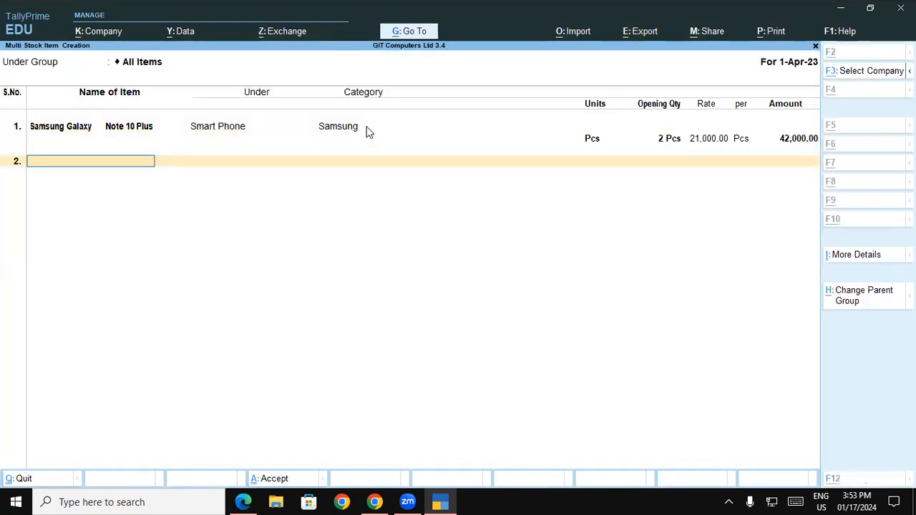
key(alt+Tab)
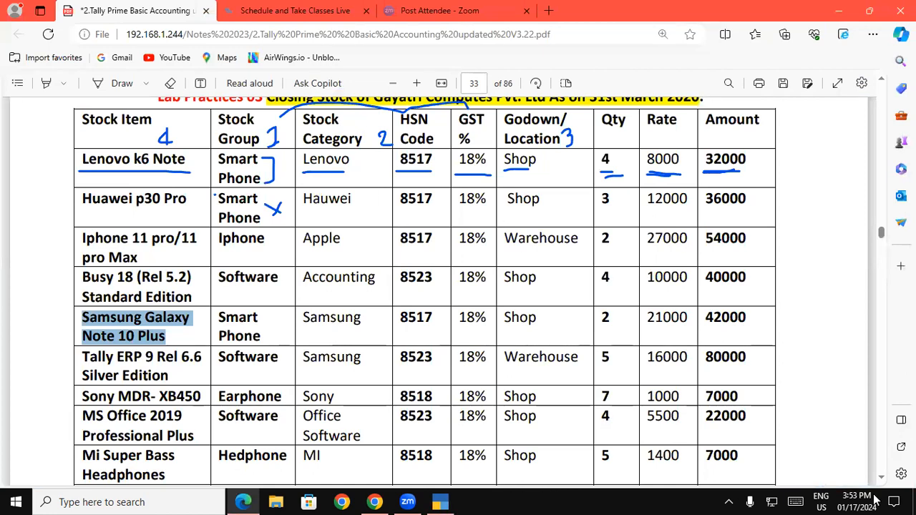
scroll(885, 478, down, 3)
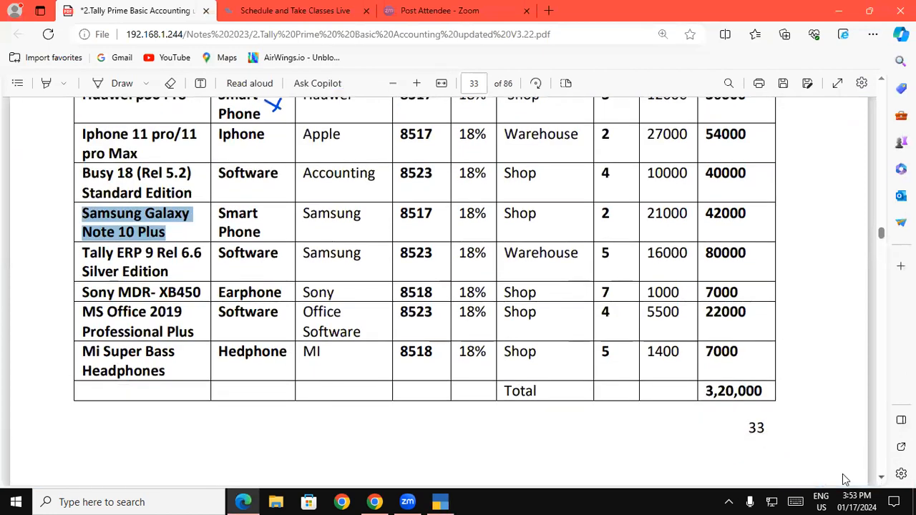
drag(179, 275, 69, 248)
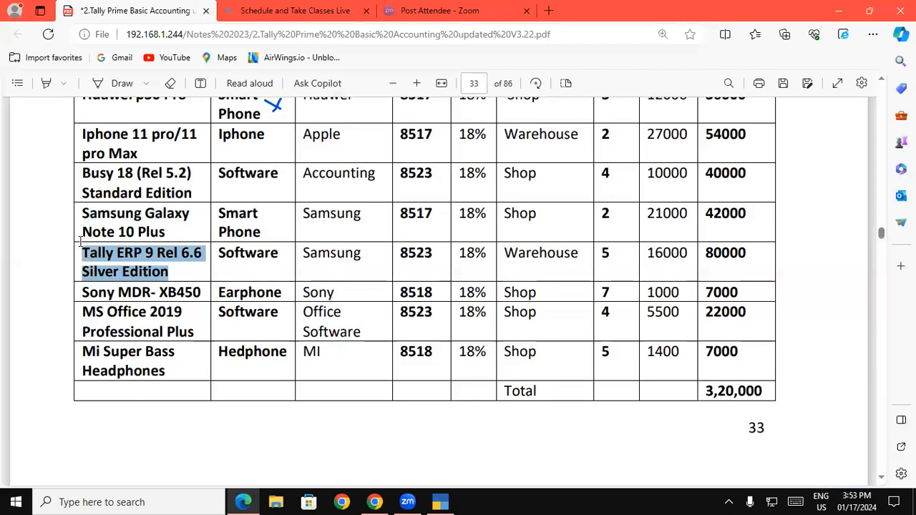
click(439, 502)
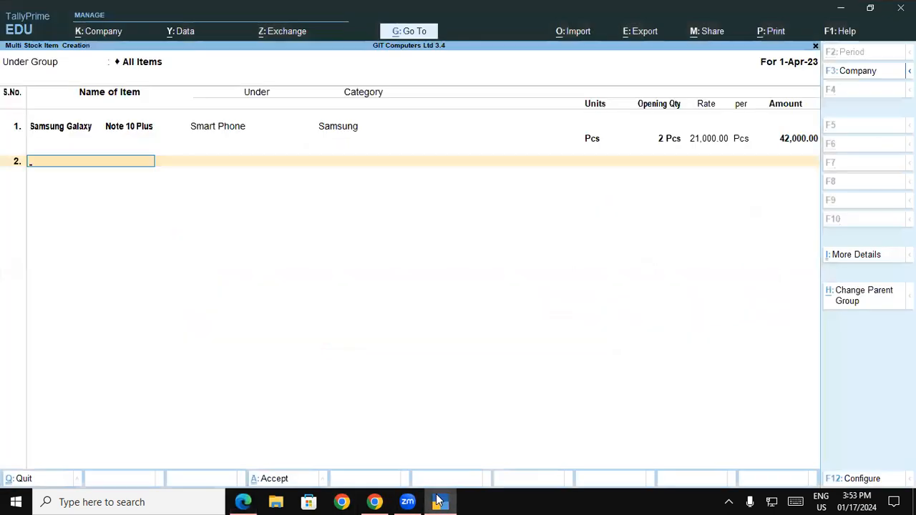
key(ctrl+alt+v)
key(Return)
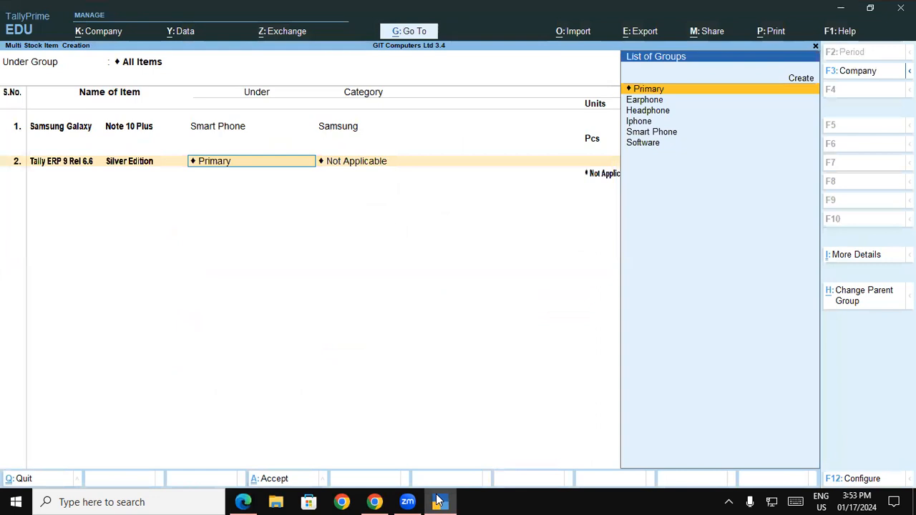
Place the Tally ERP 9 Rel 6.6 Silver Edition item under the Software group and assign the category Accounting.
key(Down)
key(Down)
key(Down)
key(Down)
key(Down)
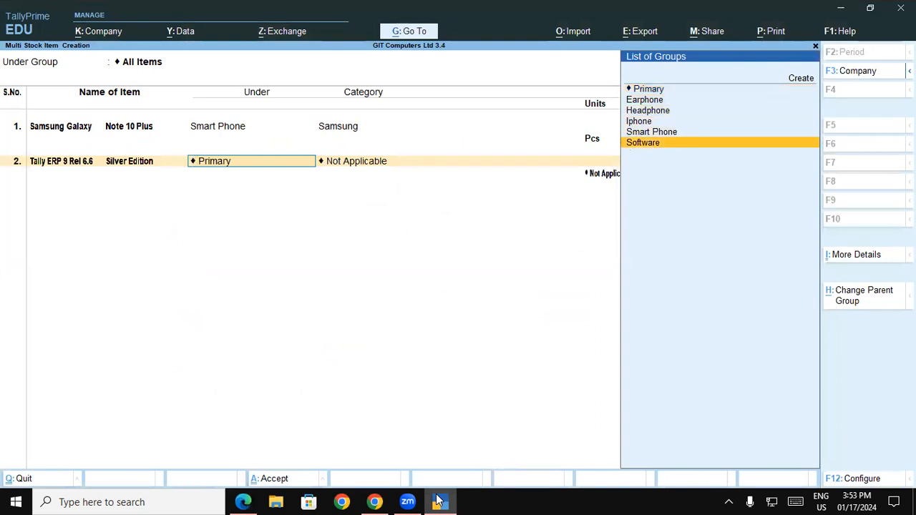
key(Return)
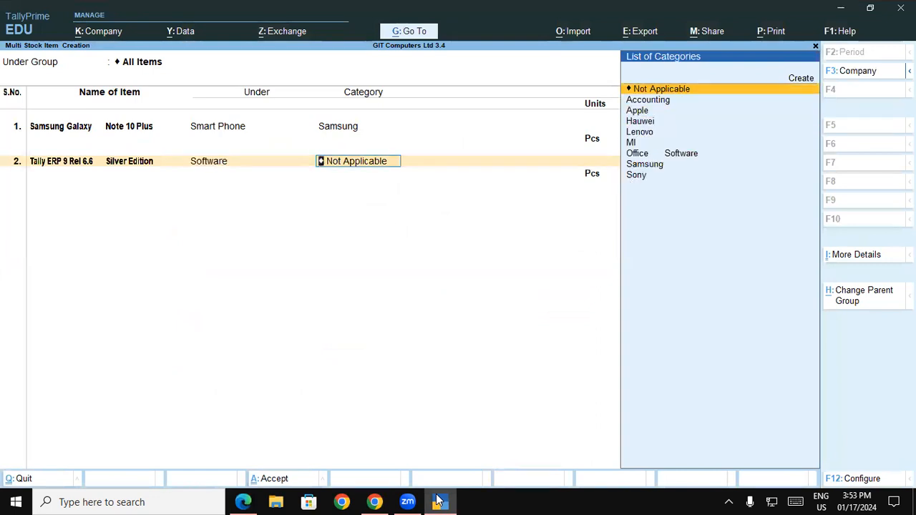
key(Down)
key(Return)
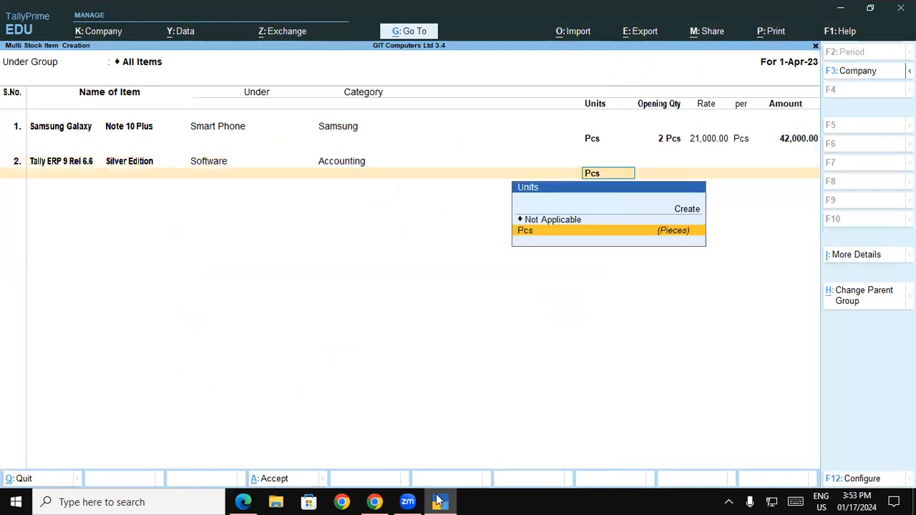
Keep the Tally ERP 9 item's unit as Pcs and assign its opening quantity of 5 from the PDF notes to the Warehouse godown.
key(Return)
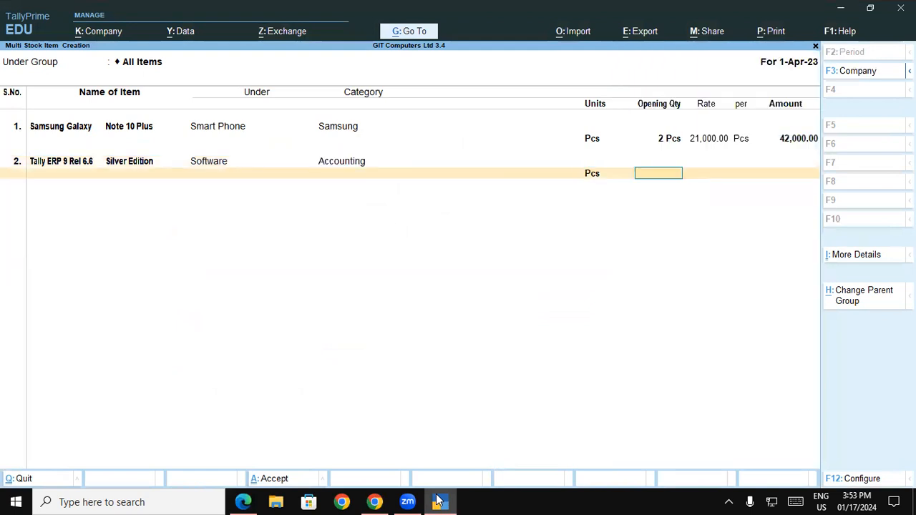
key(alt+Tab)
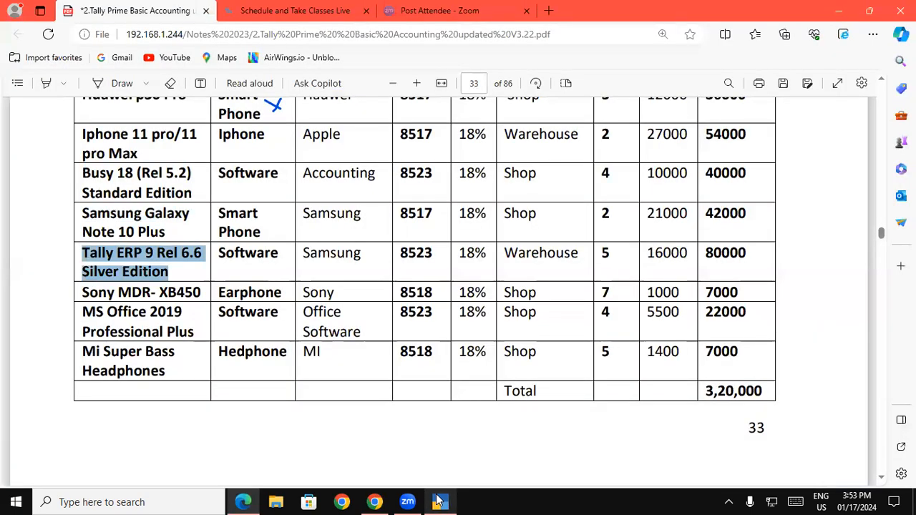
click(439, 501)
text(5)
key(Return)
key(Down)
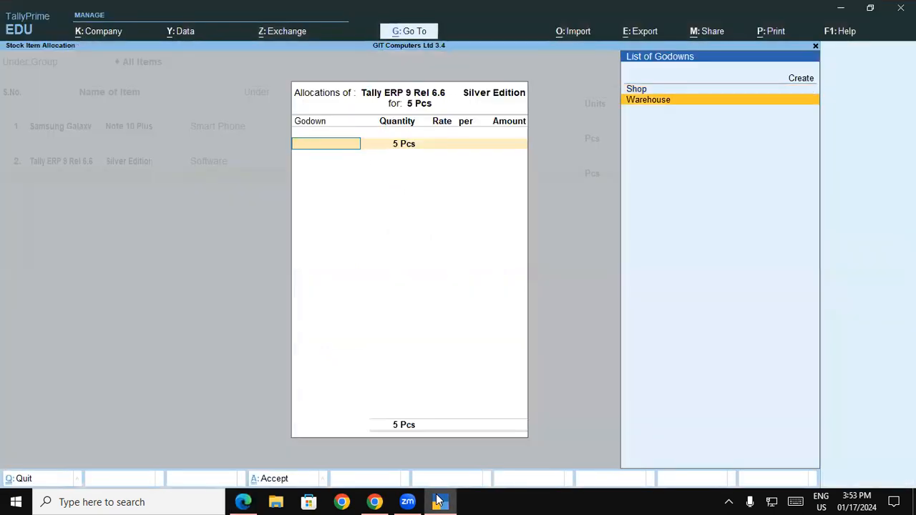
key(Return)
key(Return)
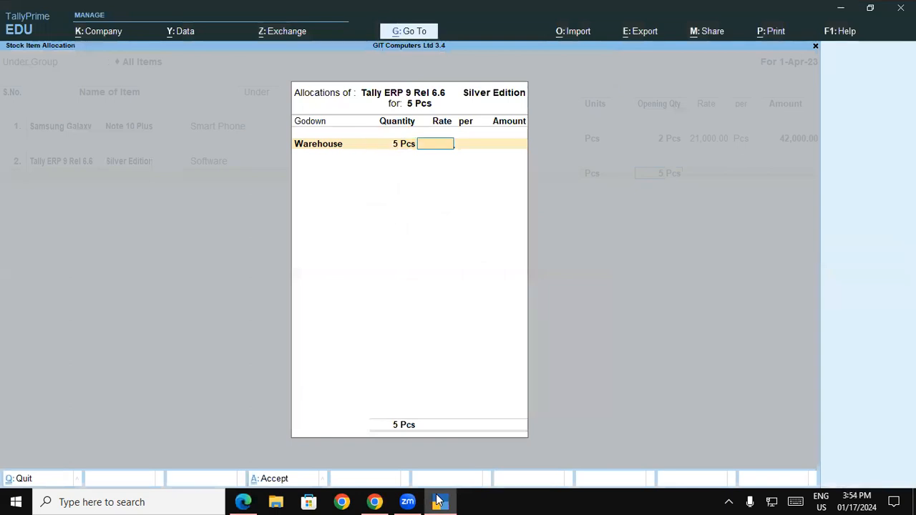
Enter the rate of 16000 from the PDF notes for the Tally ERP 9 item's Warehouse allocation and complete the row.
click(439, 501)
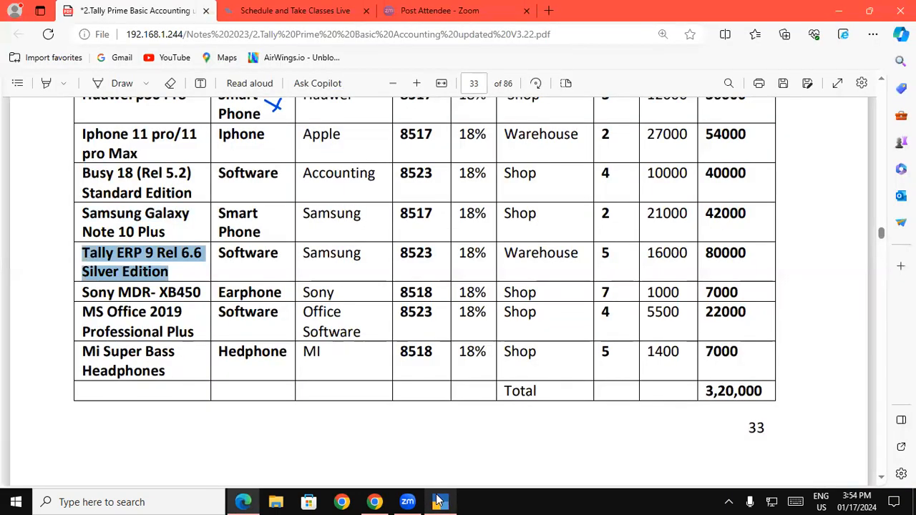
click(439, 500)
text(16000)
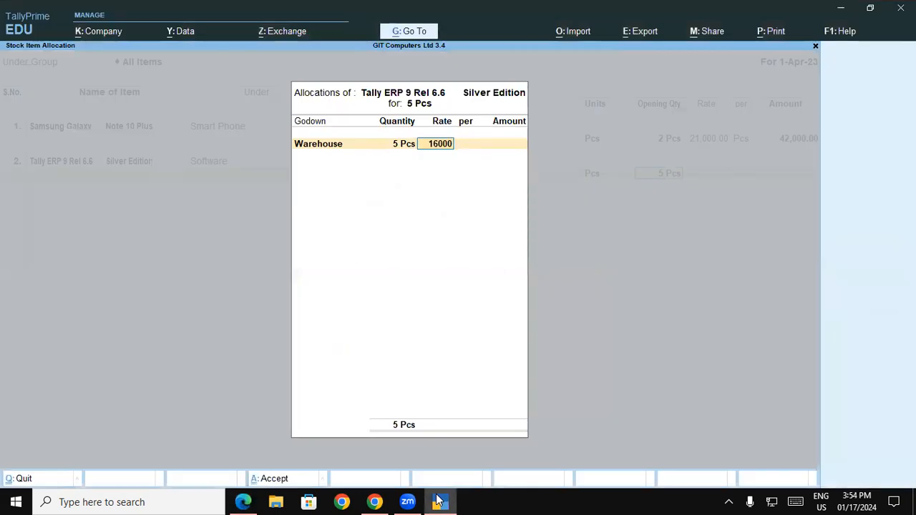
key(Return)
key(Return)
key(Return)
key(Return)
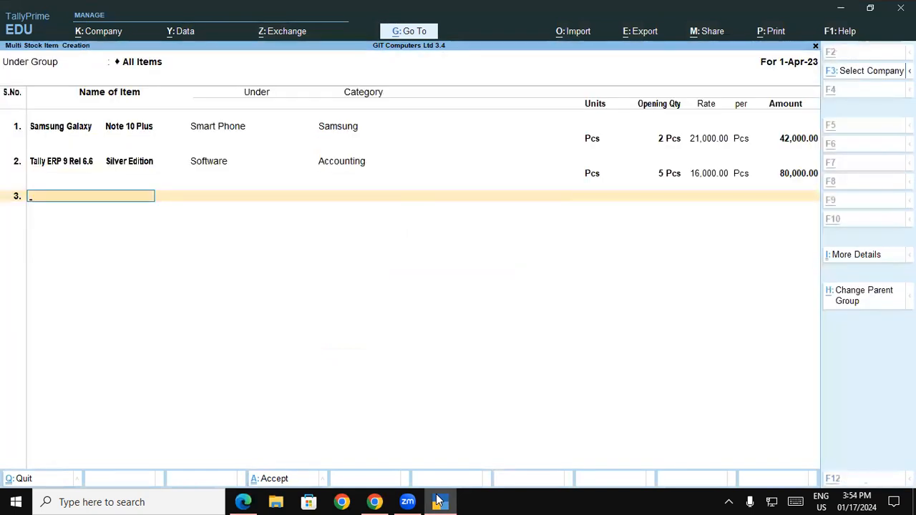
Copy "Sony MDR- XB450" from the PDF notes and enter it as the third item's name in TallyPrime.
click(439, 500)
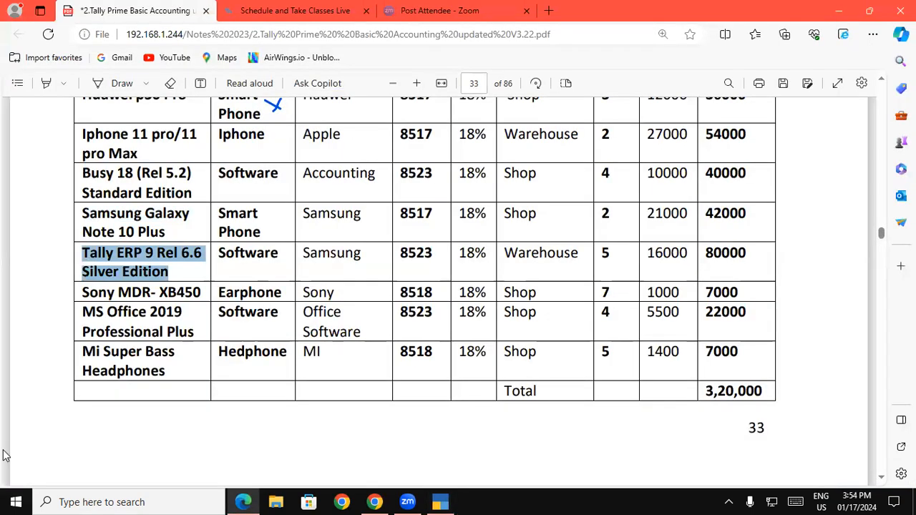
drag(85, 292, 200, 295)
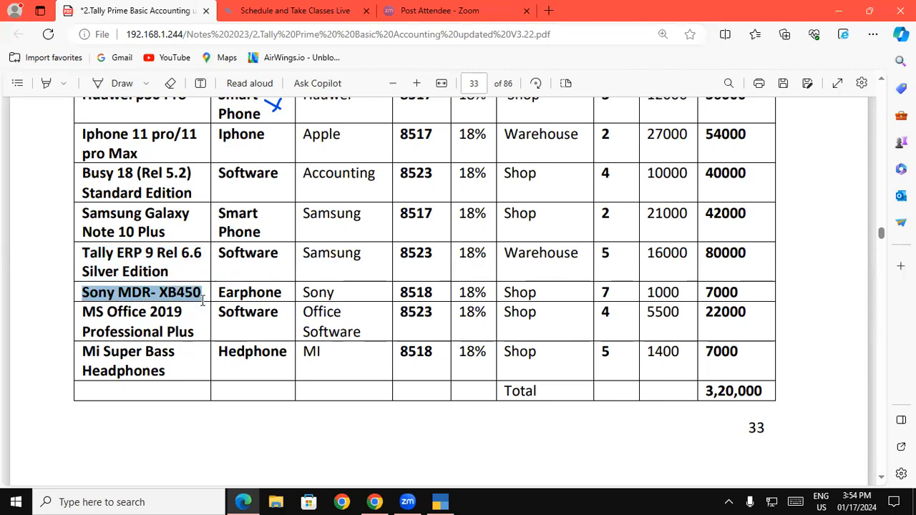
click(441, 501)
key(ctrl+alt+v)
key(Return)
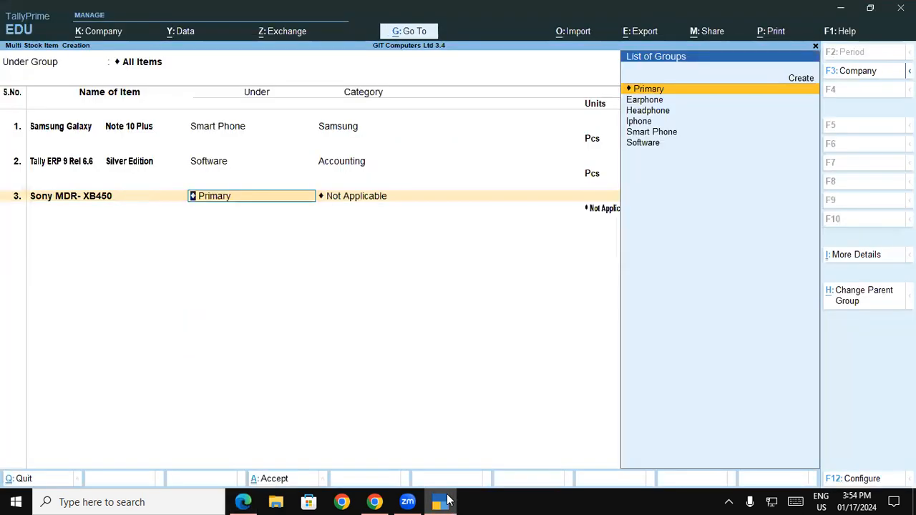
Place the Sony MDR- XB450 item under the Earphone group and assign the category Sony, as in the PDF notes.
click(441, 502)
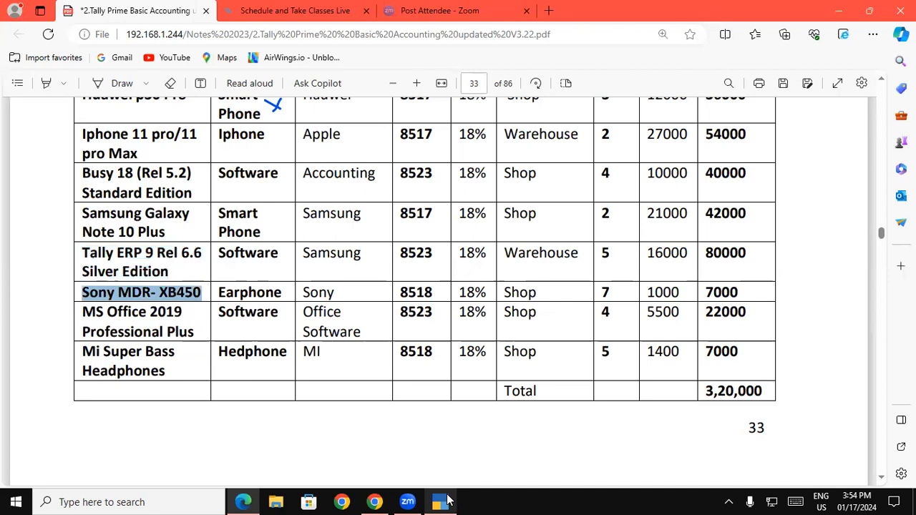
click(441, 502)
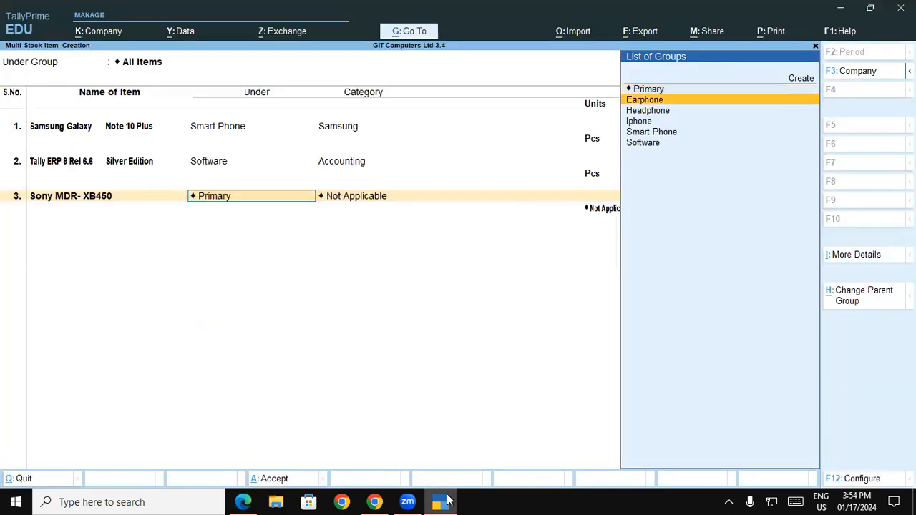
key(Return)
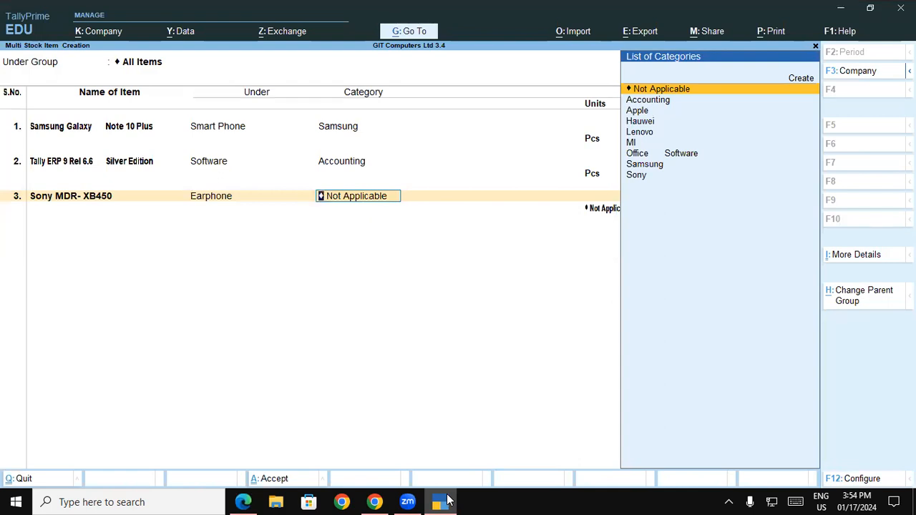
key(Down)
key(Down)
key(Down)
key(Down)
key(Down)
key(Down)
key(Down)
key(Down)
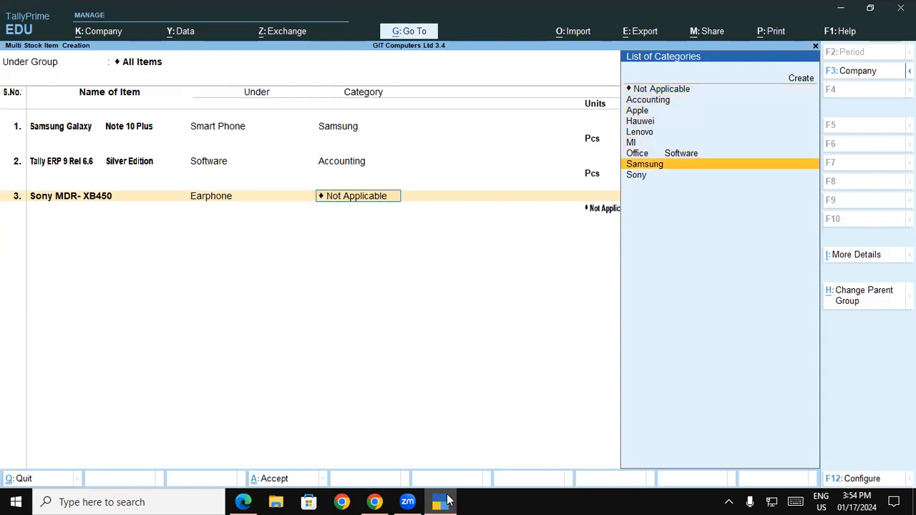
key(Return)
Set the Sony item's unit to Pcs and enter the opening quantity of 7 from the PDF notes.
key(Down)
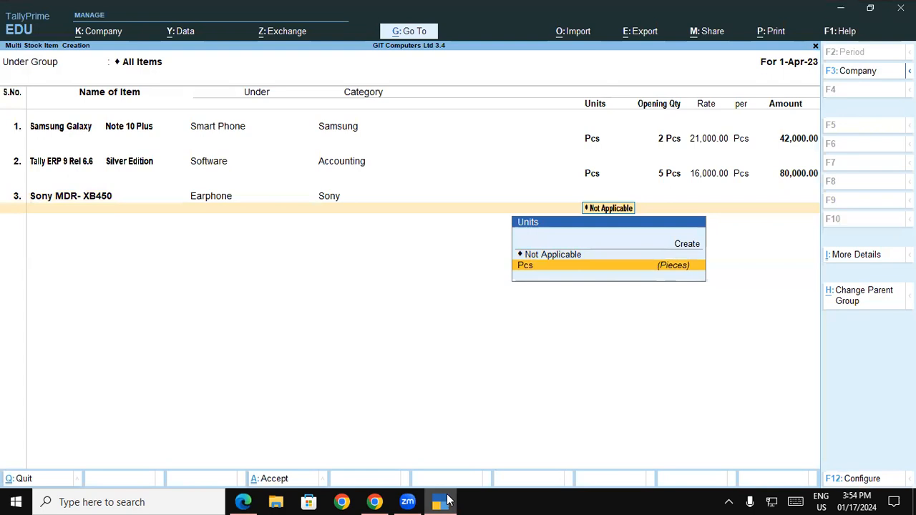
key(Return)
key(alt+Tab)
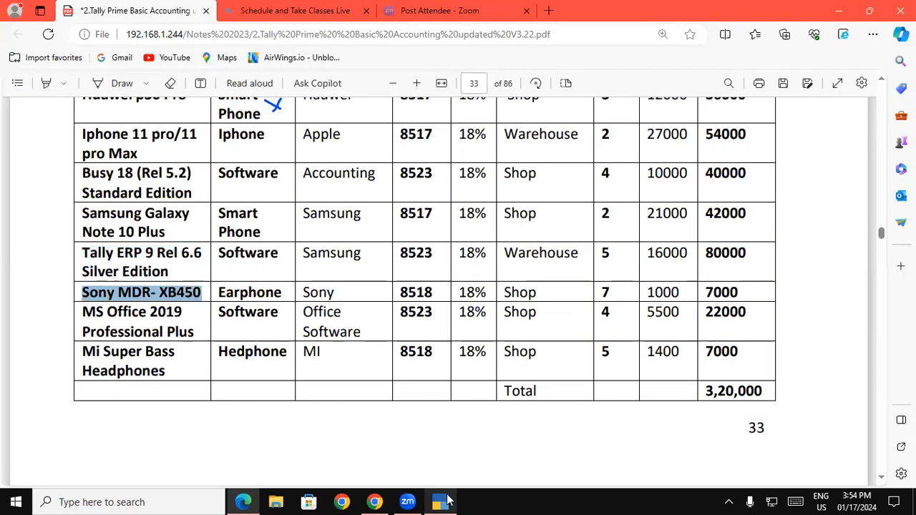
click(447, 501)
text(7)
key(Return)
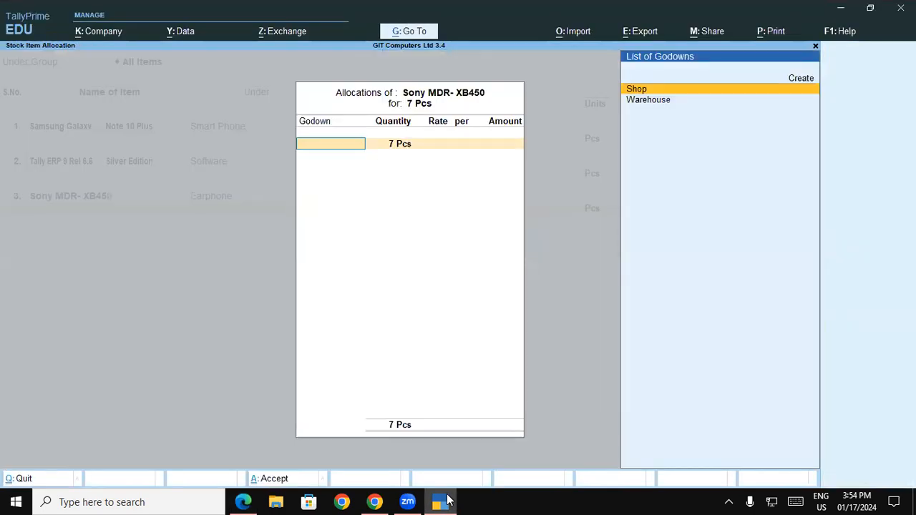
Allocate the Sony item's opening stock to the Shop godown at a rate of 1000, following the PDF notes.
key(alt+Tab)
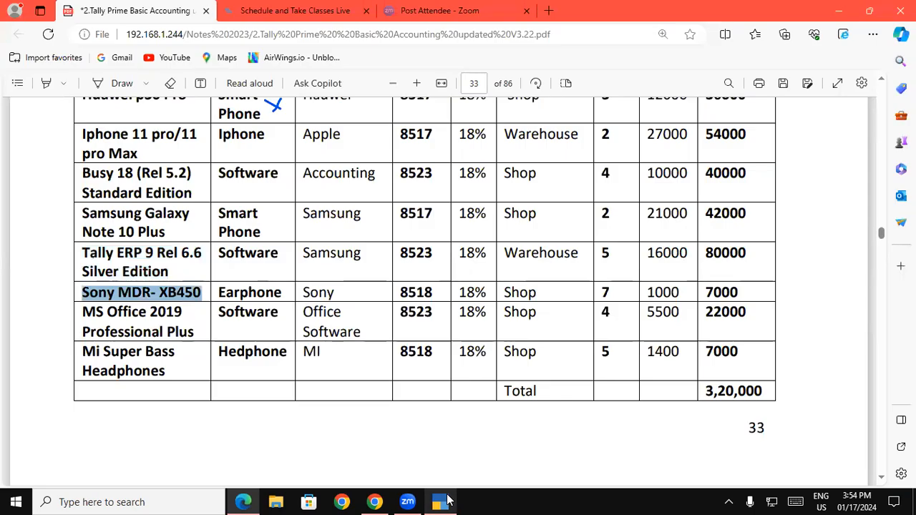
click(447, 501)
key(Return)
key(Return)
text(1,000)
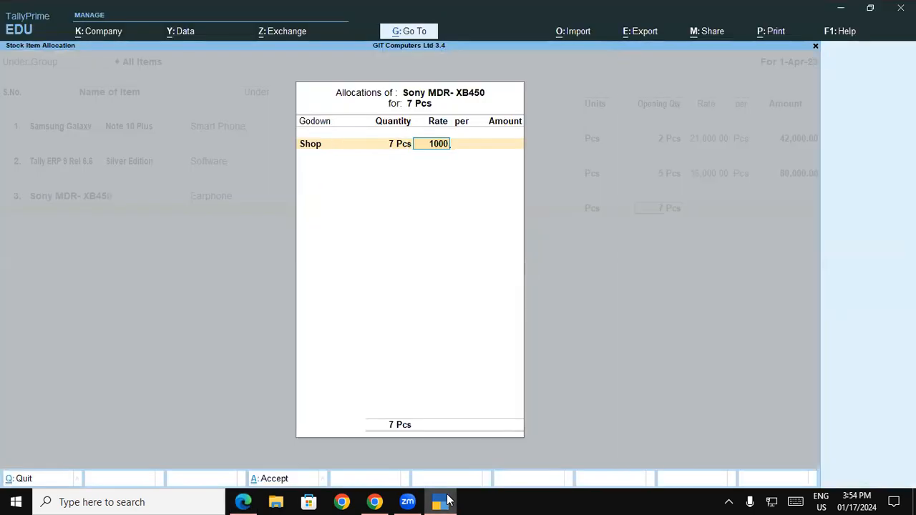
key(Return)
key(Return)
key(Return)
key(Return)
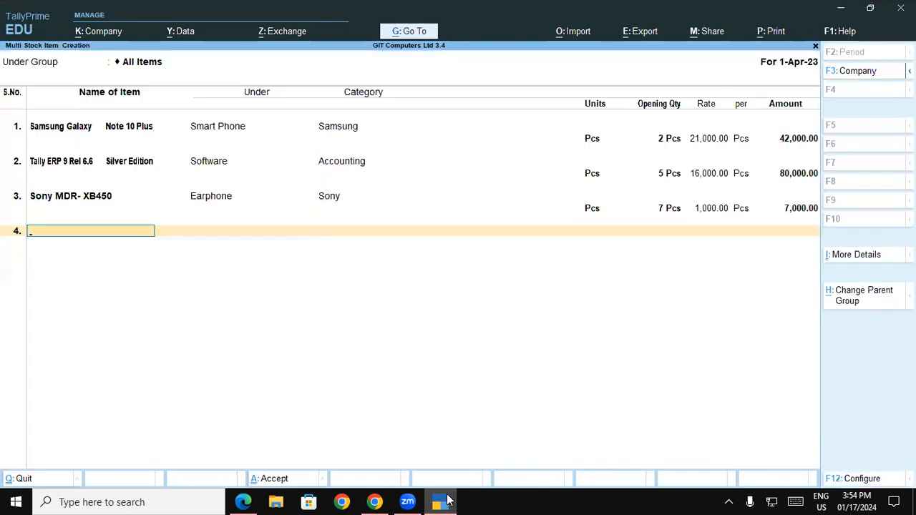
Copy "MS Office 2019 Professional Plus" from the PDF notes and enter it as the fourth item's name in TallyPrime.
click(446, 501)
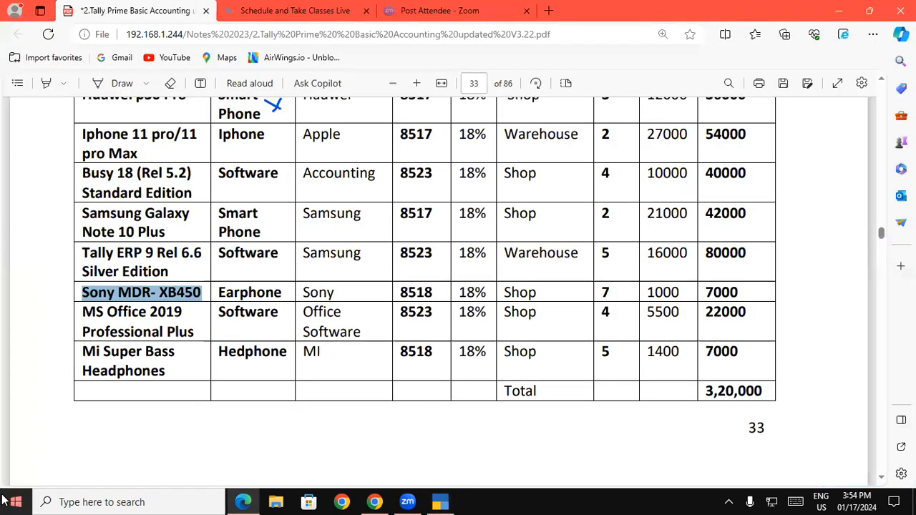
drag(81, 313, 199, 331)
key(ctrl+c)
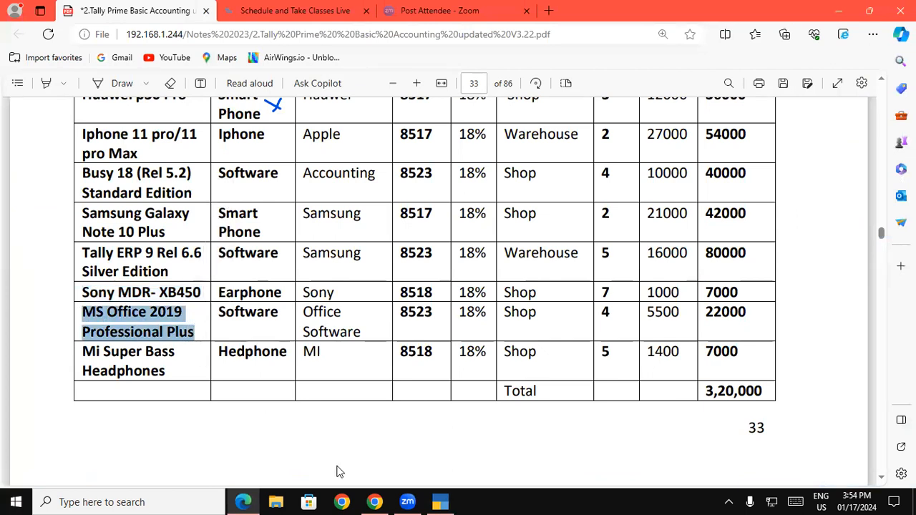
click(441, 501)
key(ctrl+v)
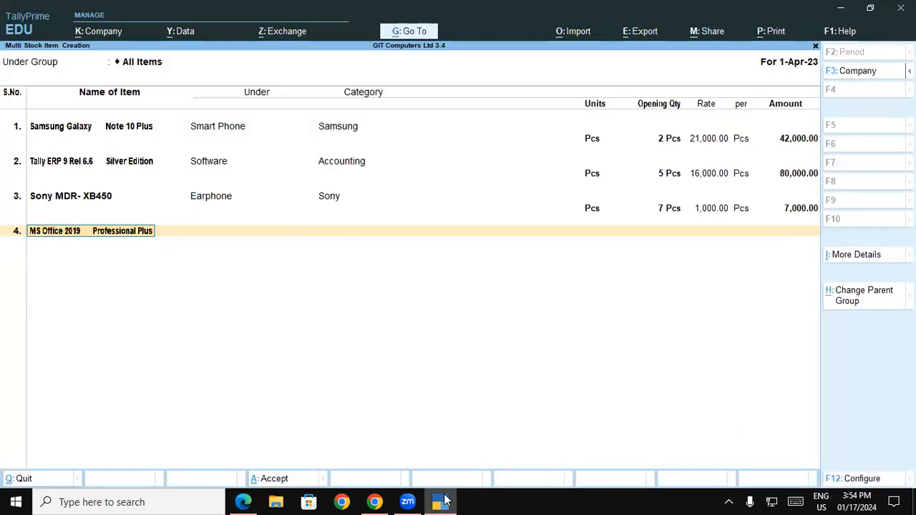
key(Return)
Place the MS Office 2019 item under the Software group with the category Office Software, keeping its unit as Pcs.
key(Down)
key(Down)
key(Down)
key(Down)
key(Down)
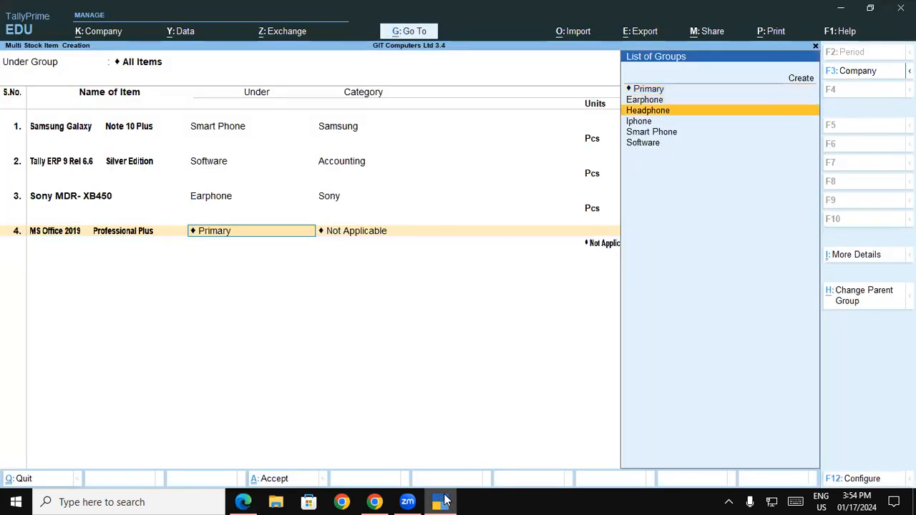
key(Return)
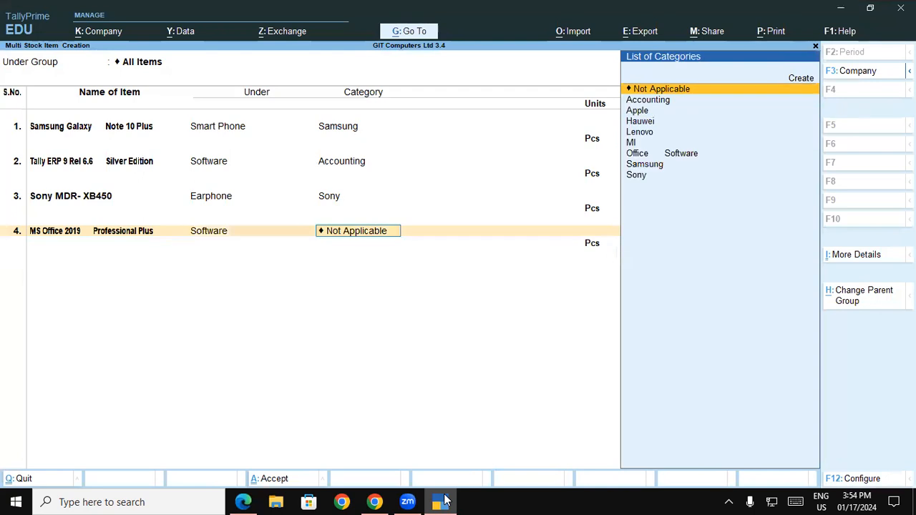
key(Down)
key(Down)
key(Down)
key(Down)
key(Down)
key(Down)
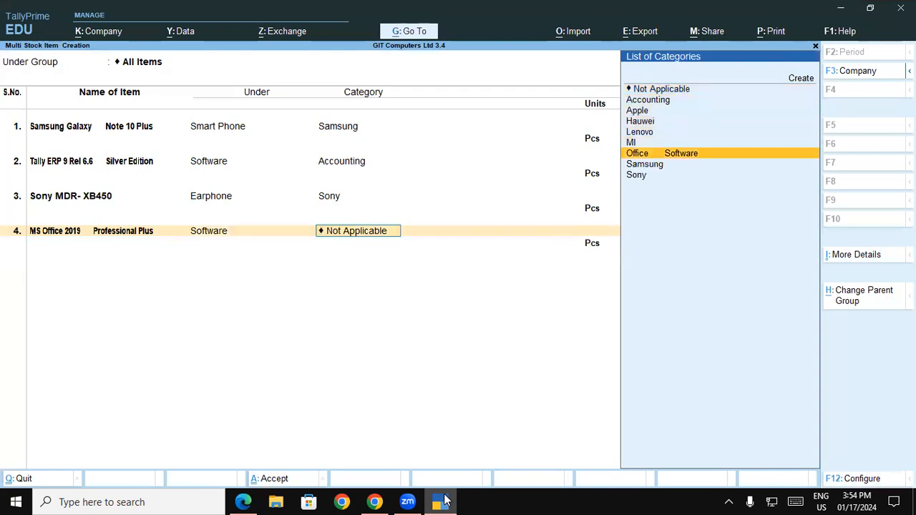
key(Return)
key(Return)
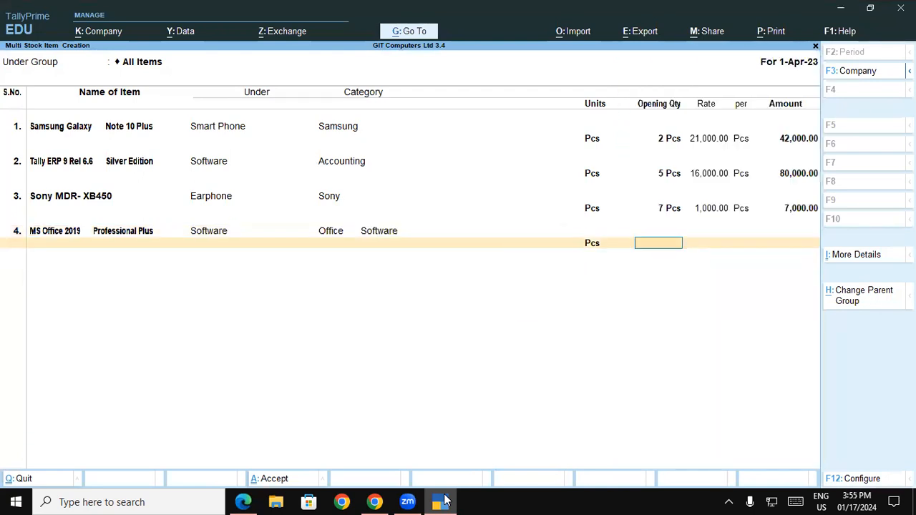
Enter the MS Office item's opening quantity of 4 from the PDF notes and allocate it to the Shop godown at a rate of 5500.
click(442, 501)
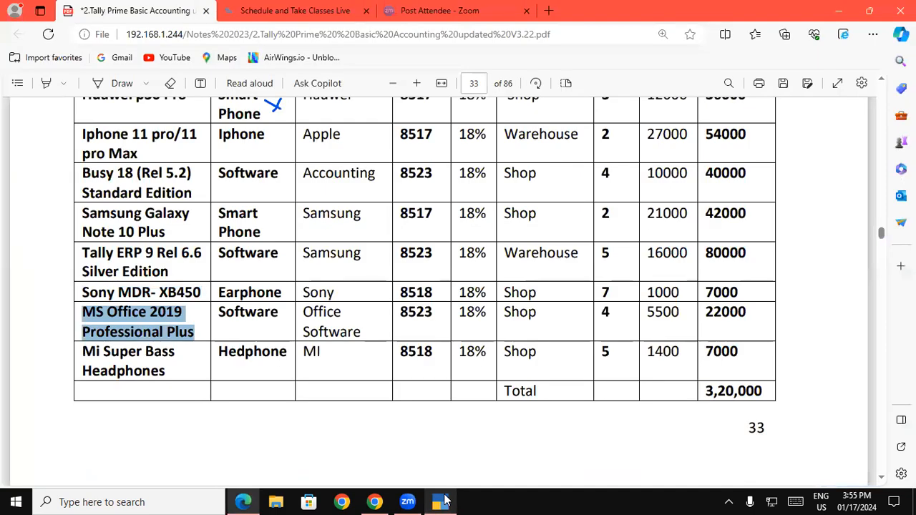
click(442, 501)
text(4)
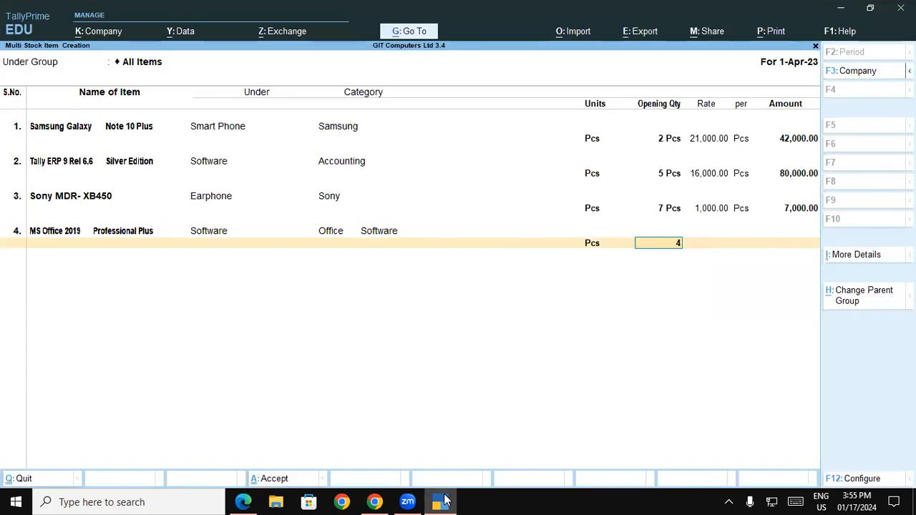
key(Return)
key(Return)
key(Return)
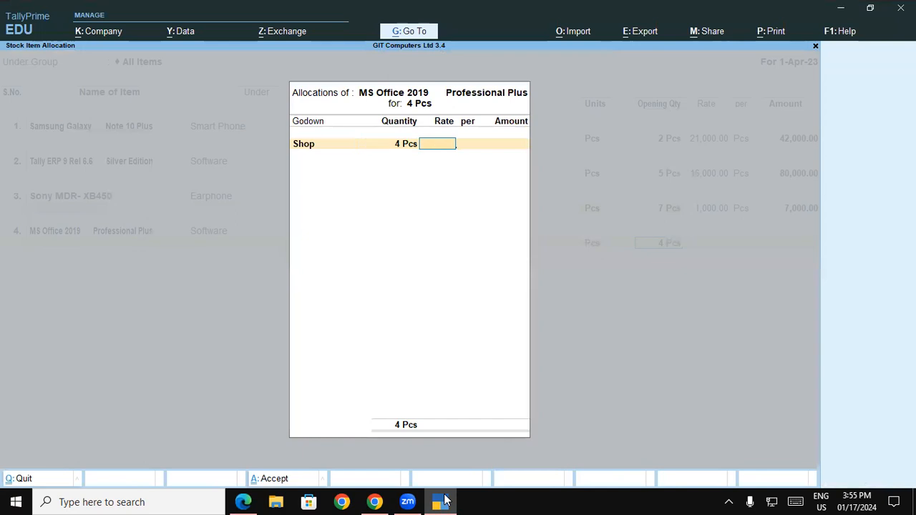
text(5500)
key(Return)
key(Return)
key(Return)
key(Return)
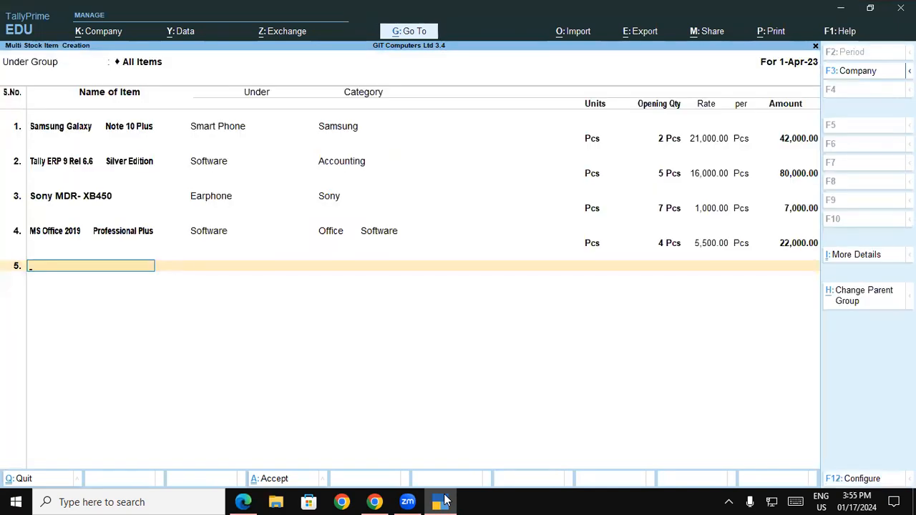
key(Return)
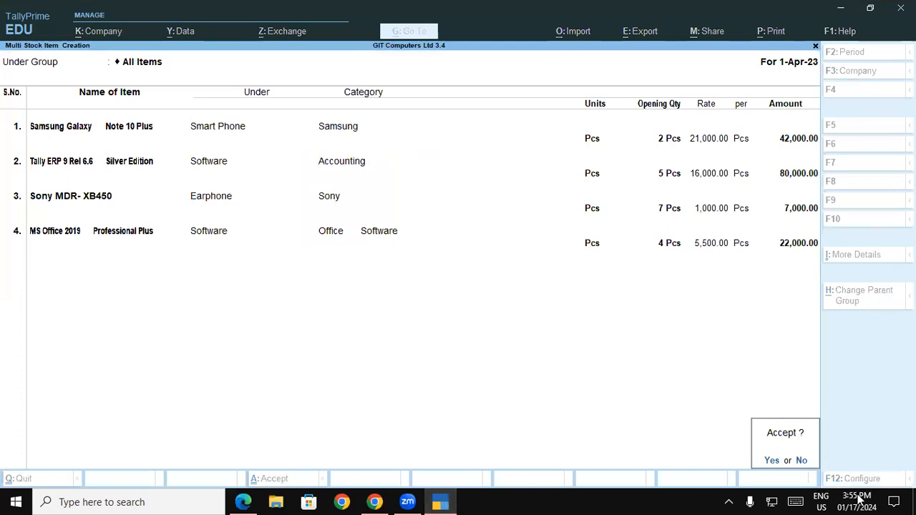
click(802, 462)
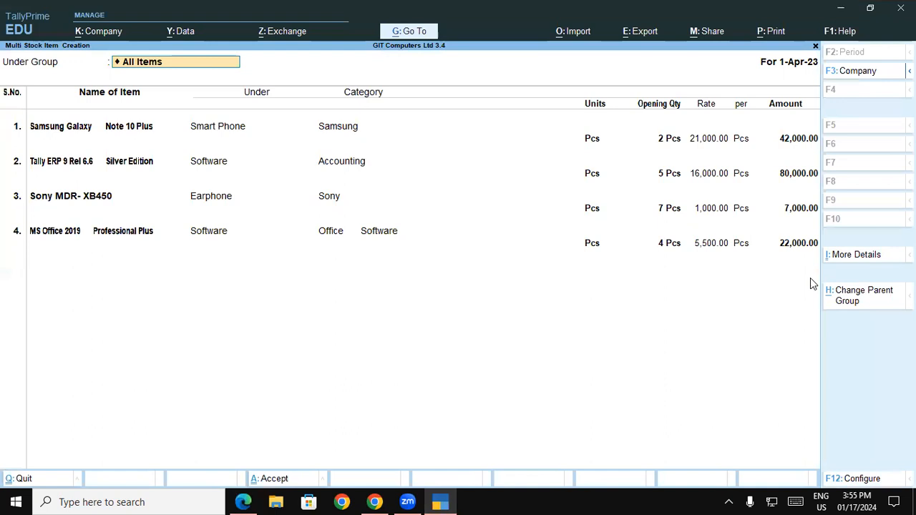
click(801, 246)
key(Return)
key(Return)
key(Return)
key(Return)
key(Return)
key(Return)
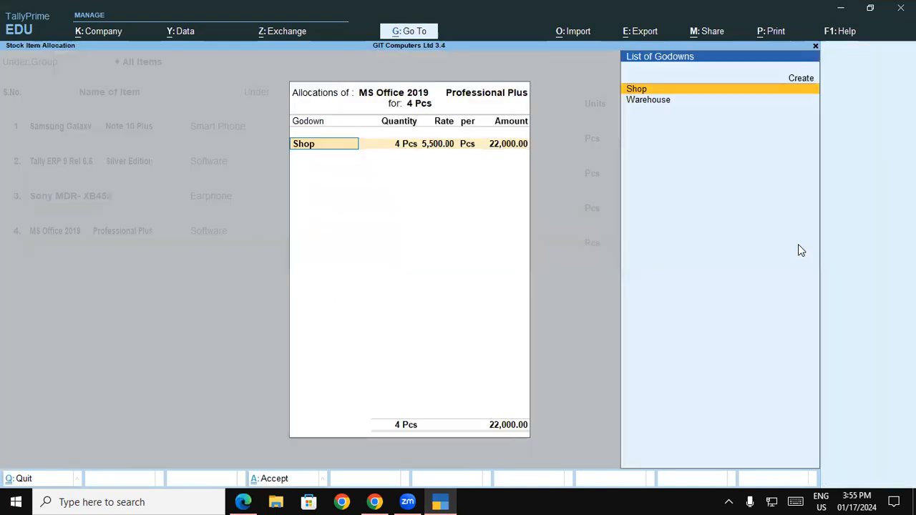
key(Return)
key(Return)
key(Return)
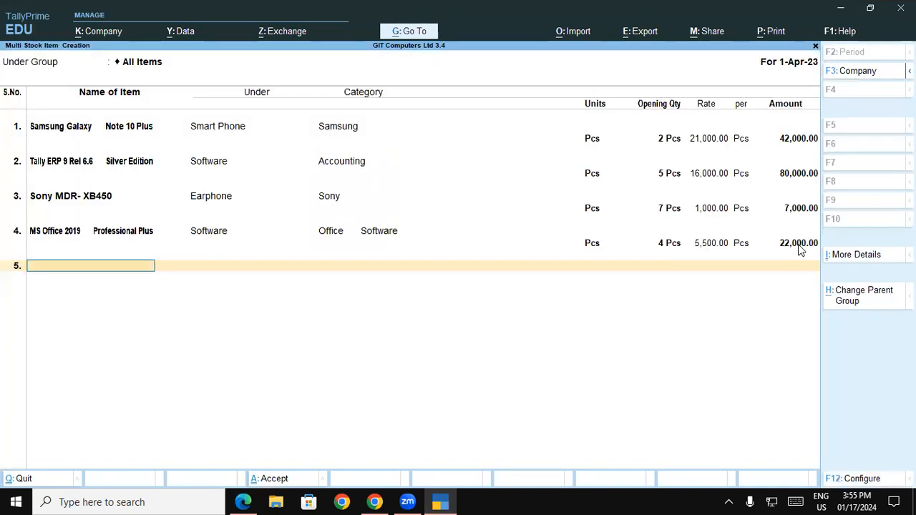
Copy "Mi Super Bass Headphones" from the PDF notes and enter it as the fifth item's name in TallyPrime.
key(alt+Tab)
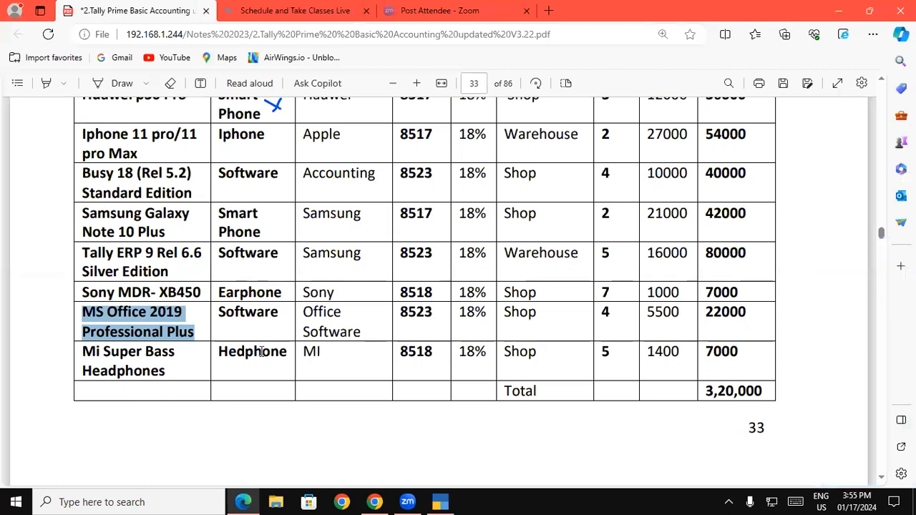
click(146, 366)
drag(146, 366, 72, 351)
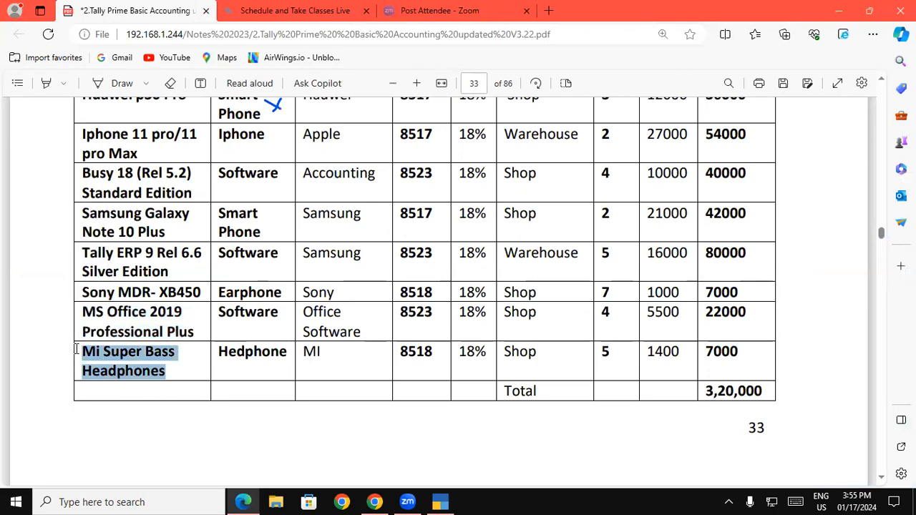
click(444, 502)
key(ctrl+alt+v)
key(Return)
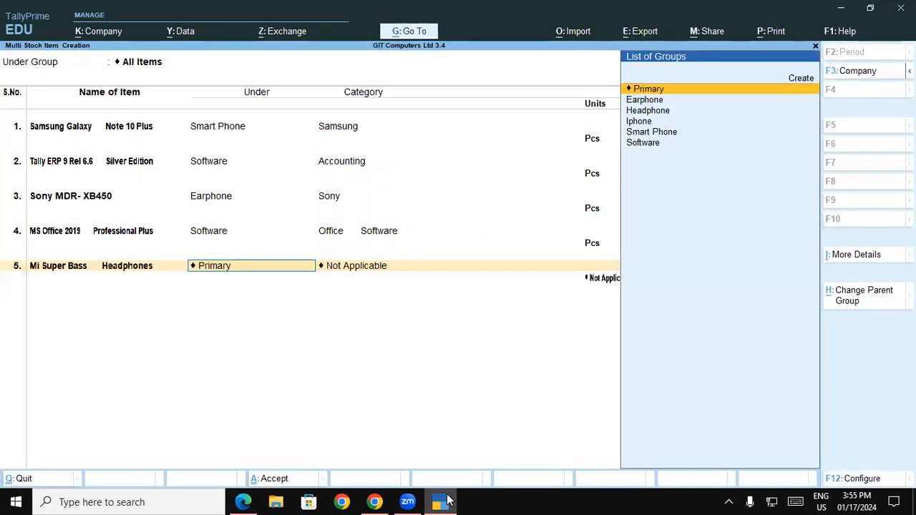
Place the Mi Super Bass item under the Headphone group with the category MI and the unit Pcs.
key(Down)
key(Down)
key(Return)
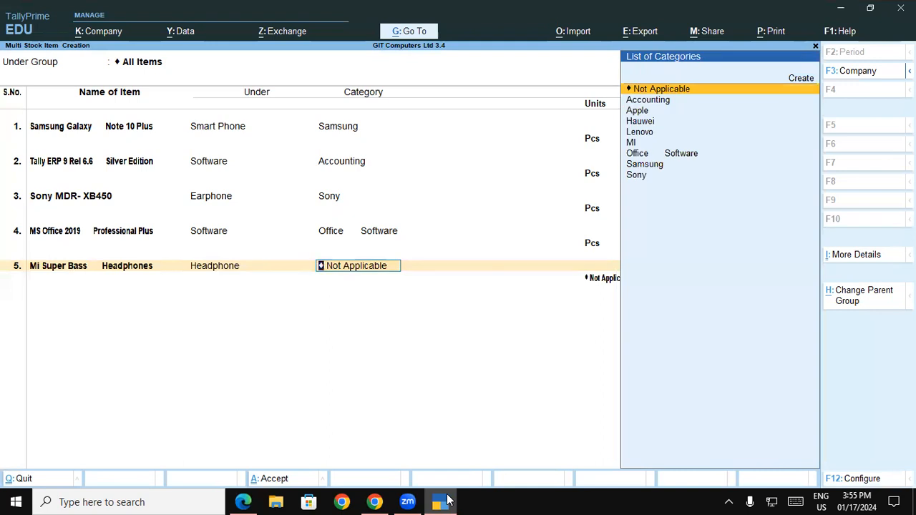
key(Down)
key(Down)
key(Down)
key(Down)
key(Down)
key(Return)
key(Down)
key(Return)
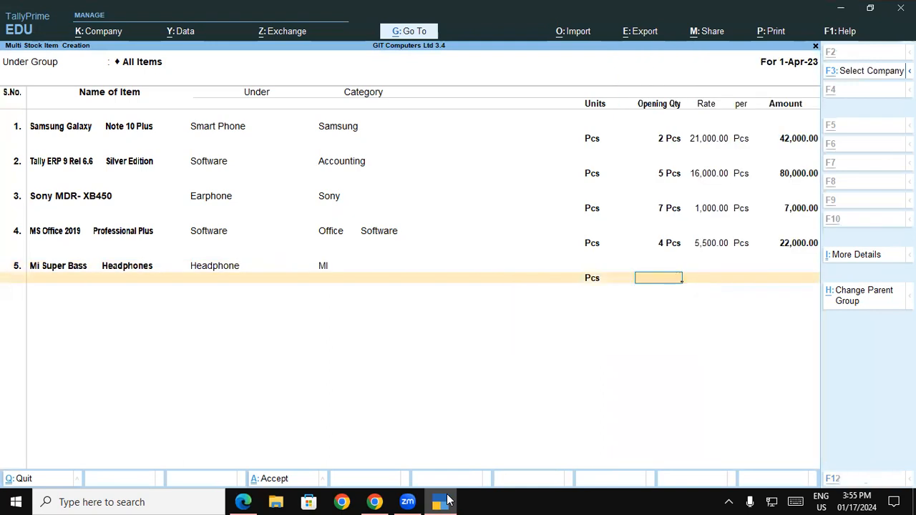
Enter the Mi headphones' opening quantity of 5 from the PDF notes and allocate it to the Shop godown at a rate of 1400.
click(447, 501)
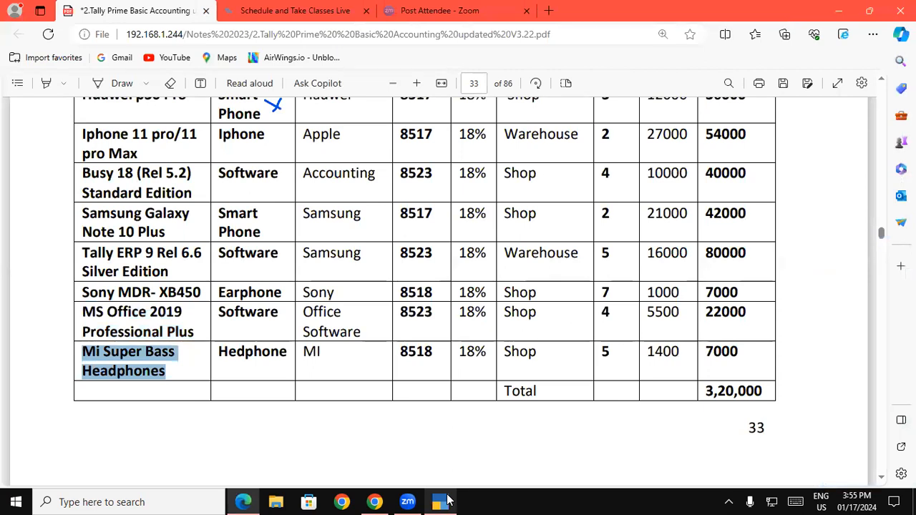
click(448, 501)
text(5)
key(Return)
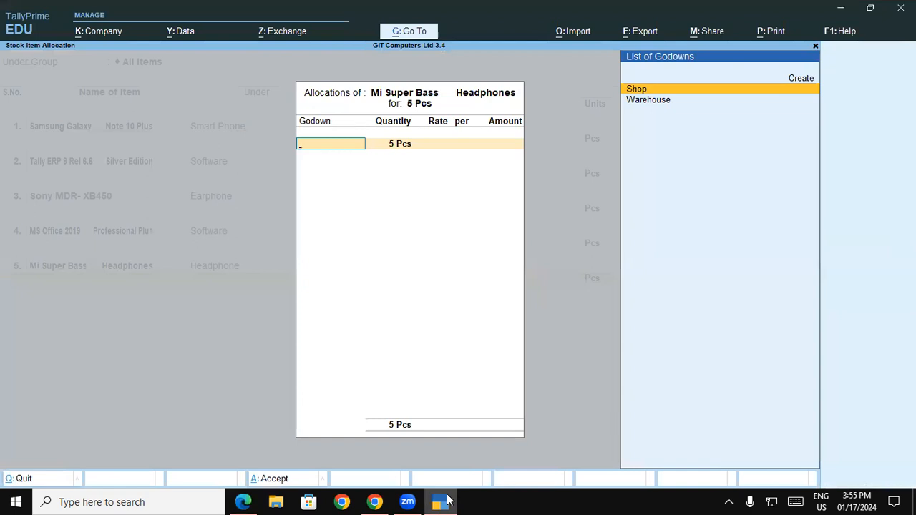
key(Return)
key(Return)
text(1,400)
key(Return)
key(Return)
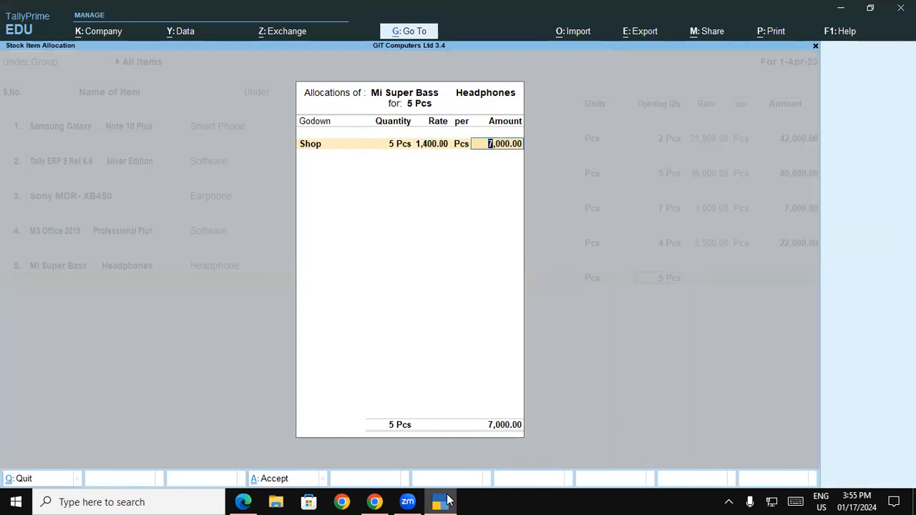
key(Return)
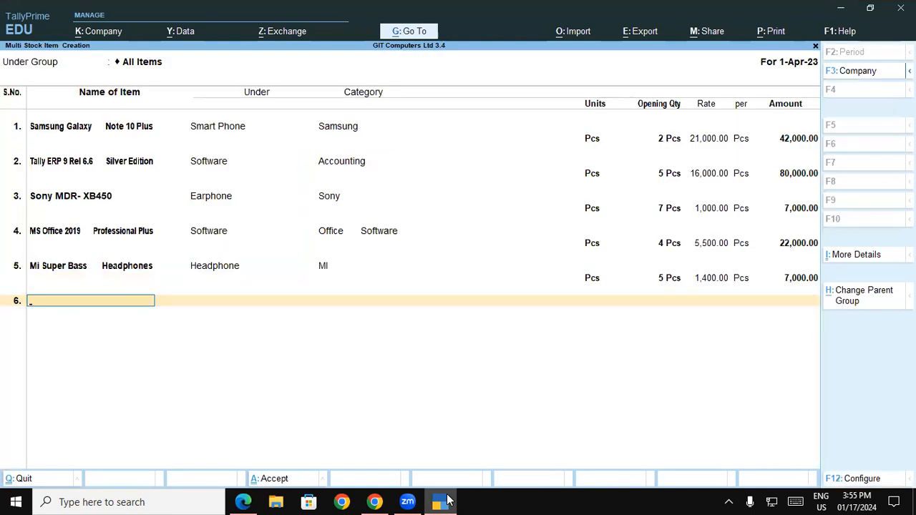
Save the five new stock items and return to the Gateway of Tally.
key(Return)
key(Return)
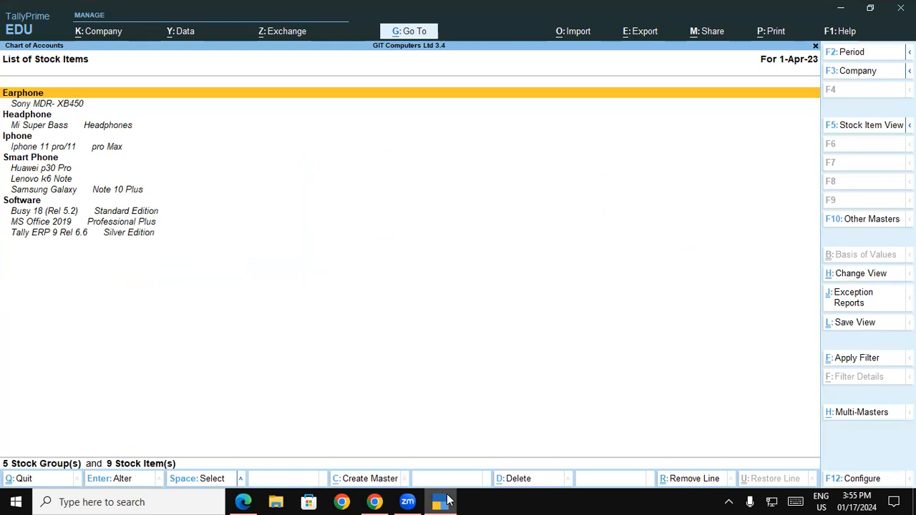
key(Escape)
key(Escape)
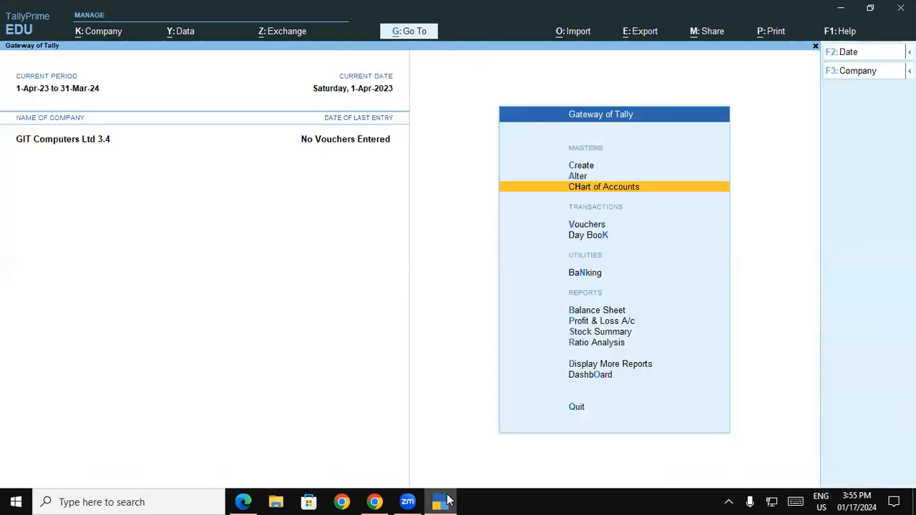
Open the Stock Summary and list the closing balances stock item-wise.
key(Down)
key(Down)
key(Down)
key(Down)
key(Down)
key(Down)
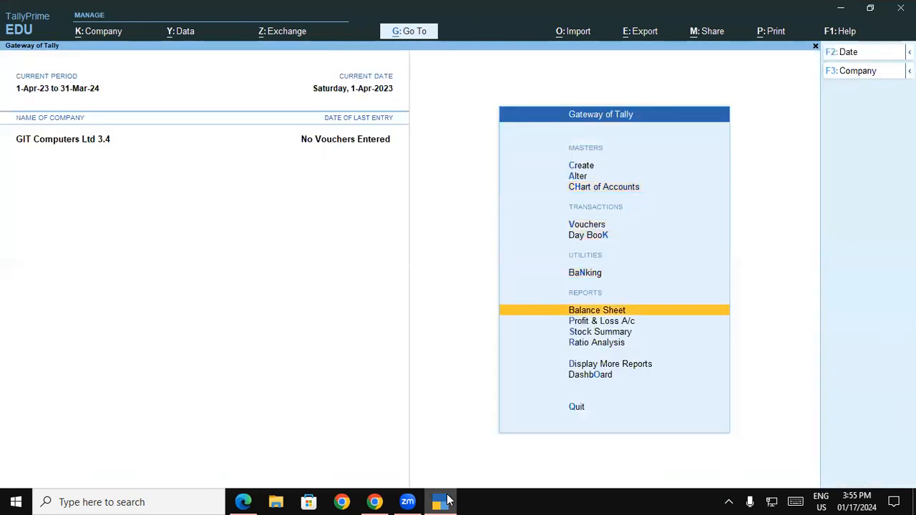
key(Return)
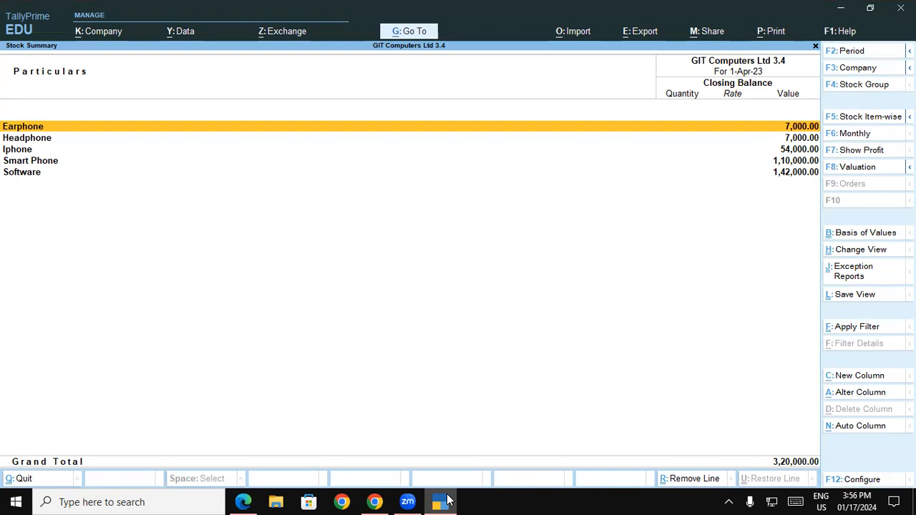
click(855, 120)
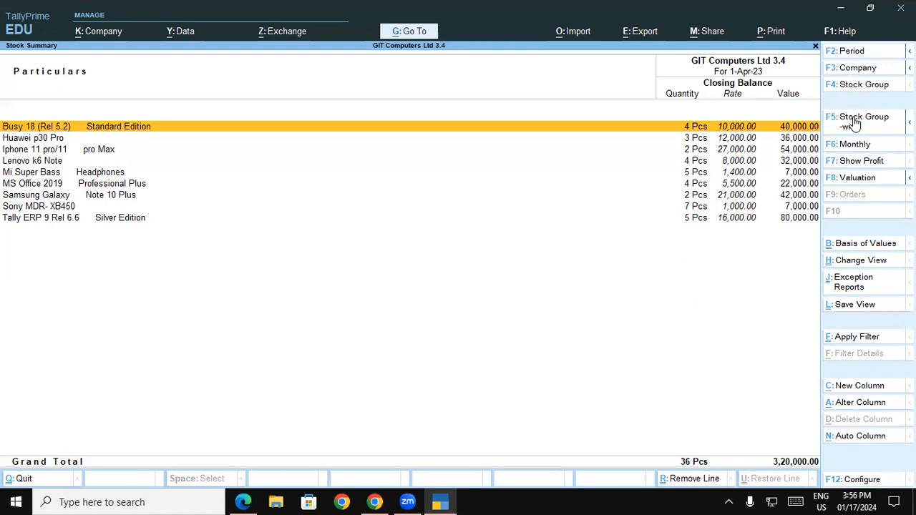
click(855, 123)
Review the Stock Summary's configuration options and view the Busy 18 item's master details, accepting both without edits.
click(875, 481)
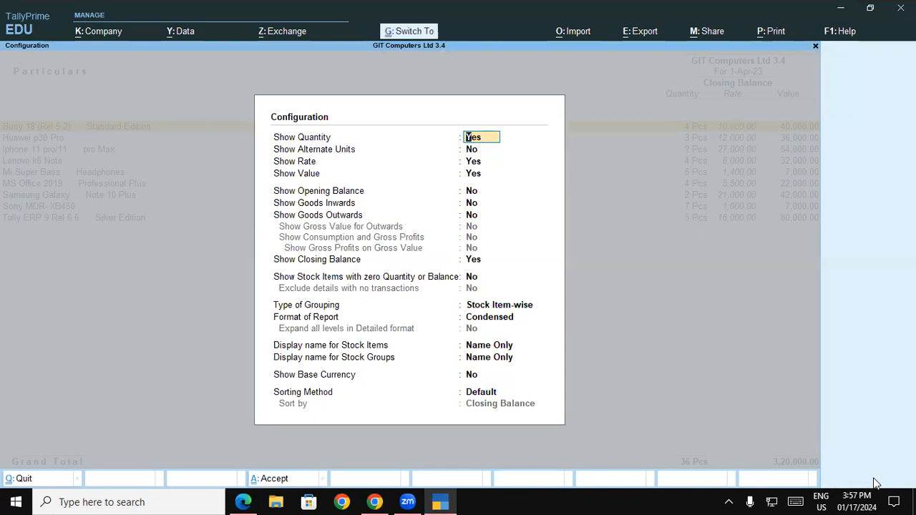
key(ctrl+a)
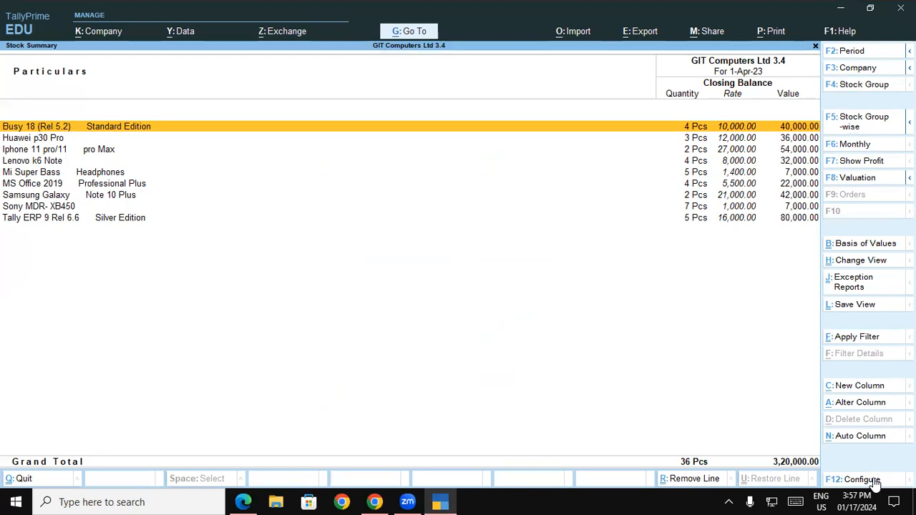
key(ctrl)
key(ctrl+Return)
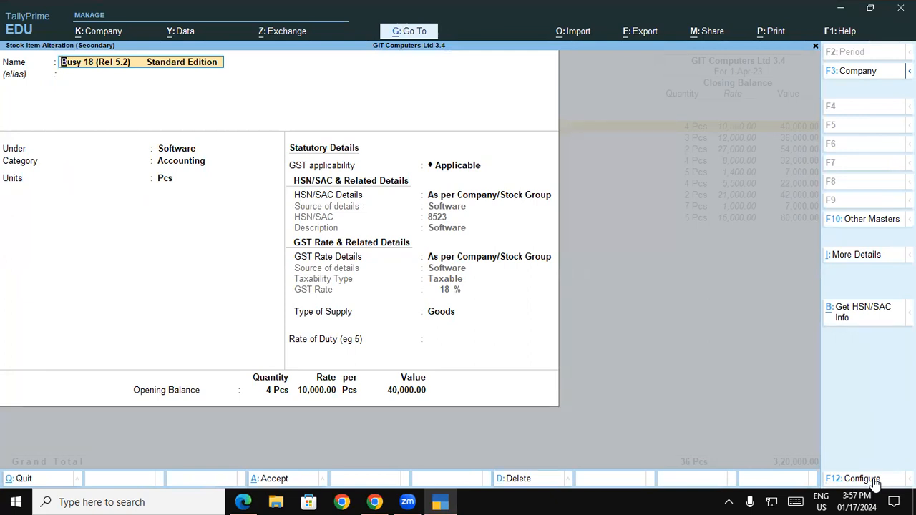
key(ctrl)
key(ctrl+a)
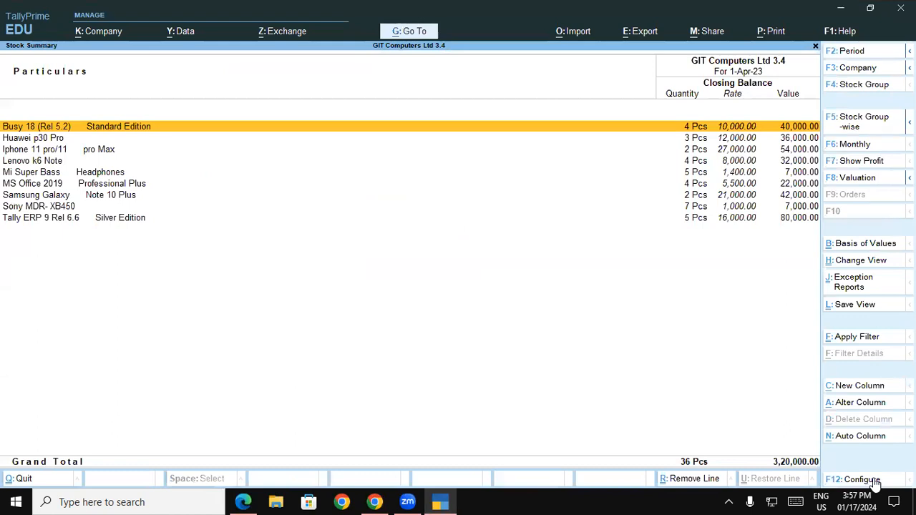
Try to rename the Huawei stock item as "Huawei P30 Pro" from the Stock Summary.
key(Down)
key(ctrl+Return)
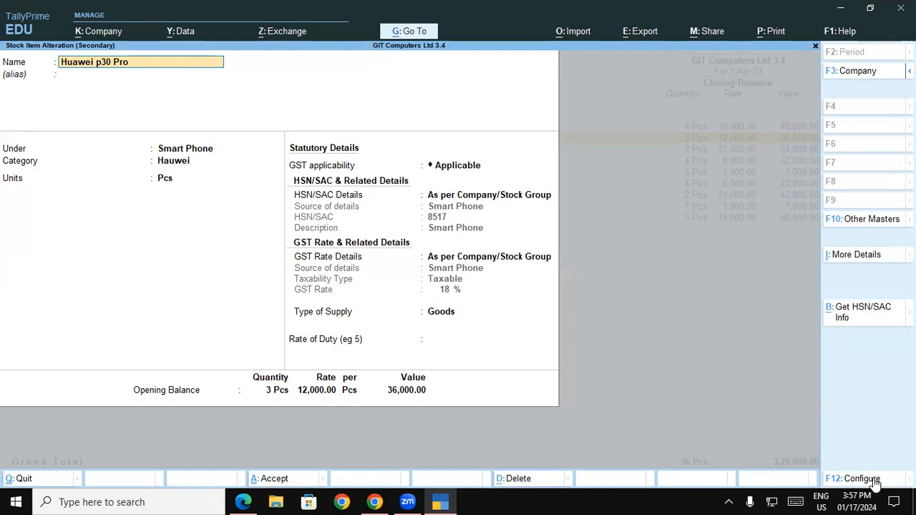
key(Delete)
key(Delete)
text(P30 Pro)
key(Return)
key(Return)
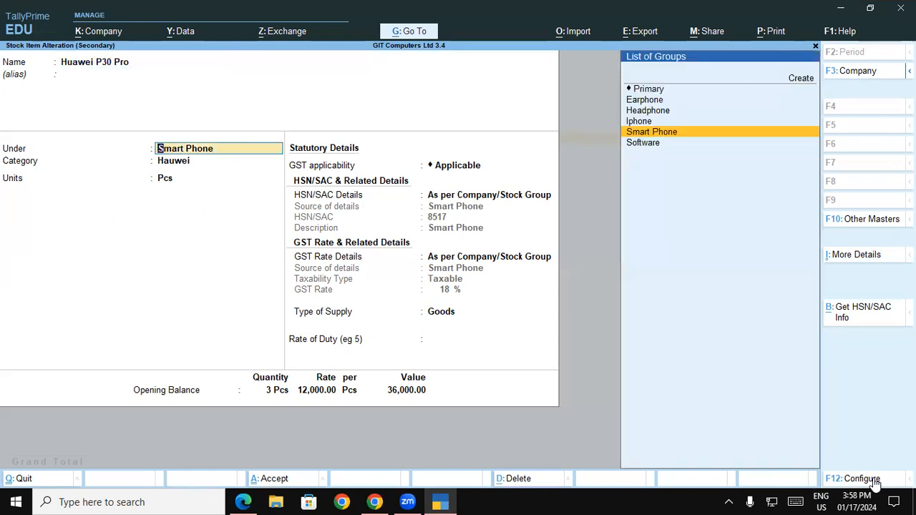
key(ctrl+a)
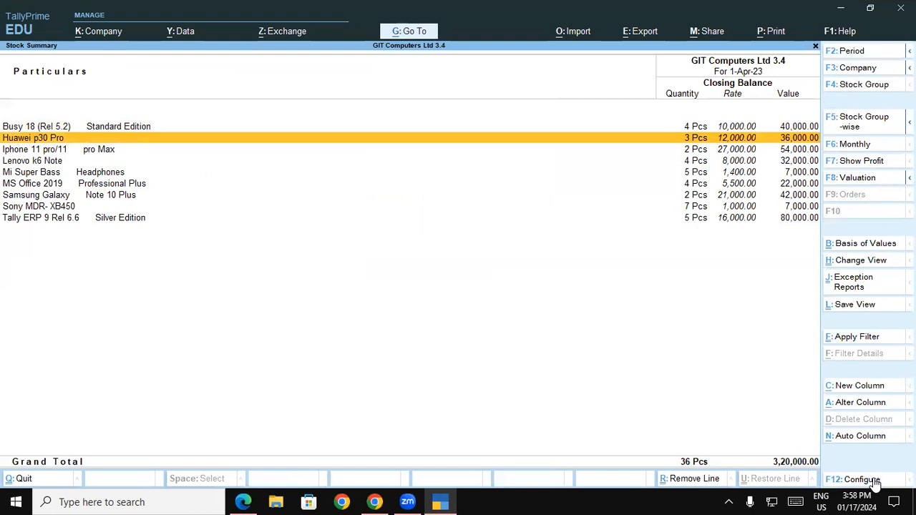
Open the Iphone 11 item's master from the Stock Summary, request its deletion and cancel it.
key(Down)
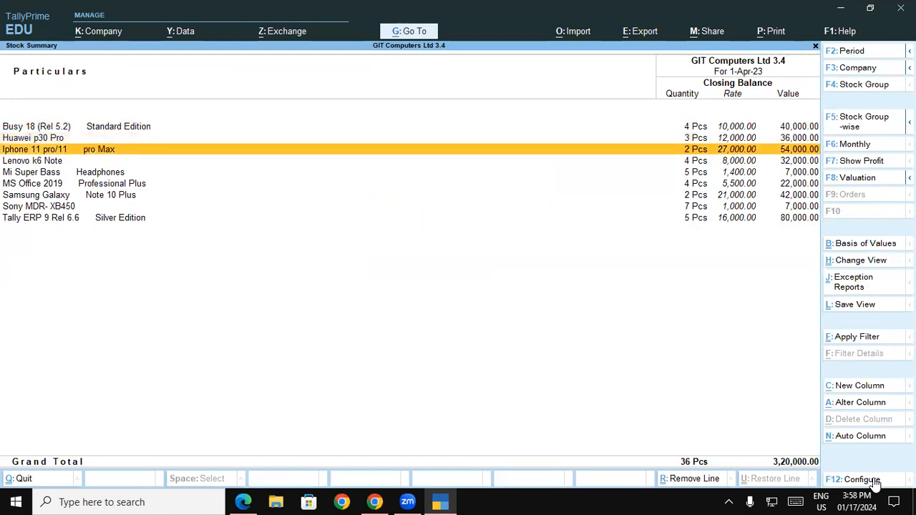
key(Return)
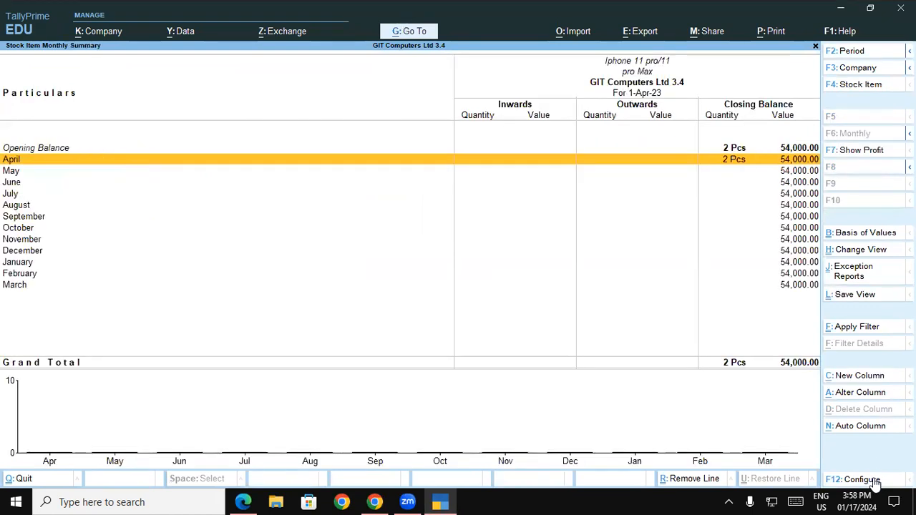
key(Escape)
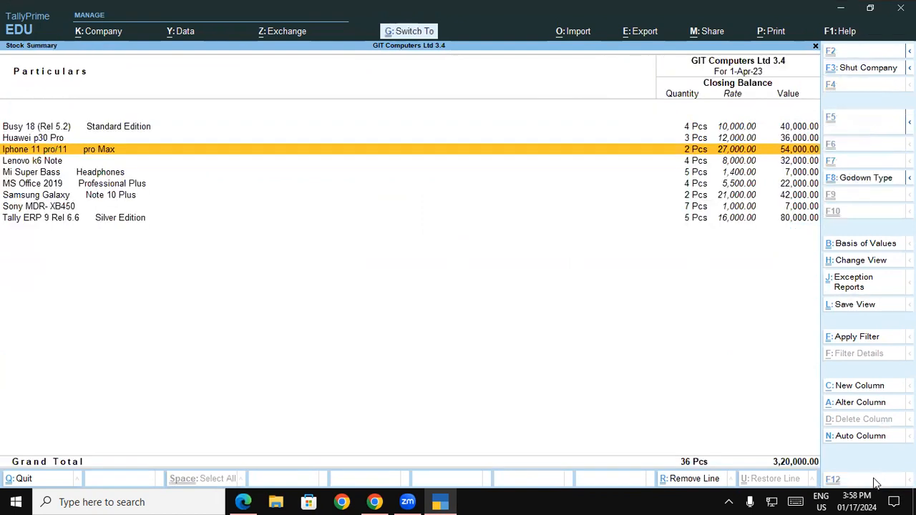
key(ctrl+Return)
key(alt)
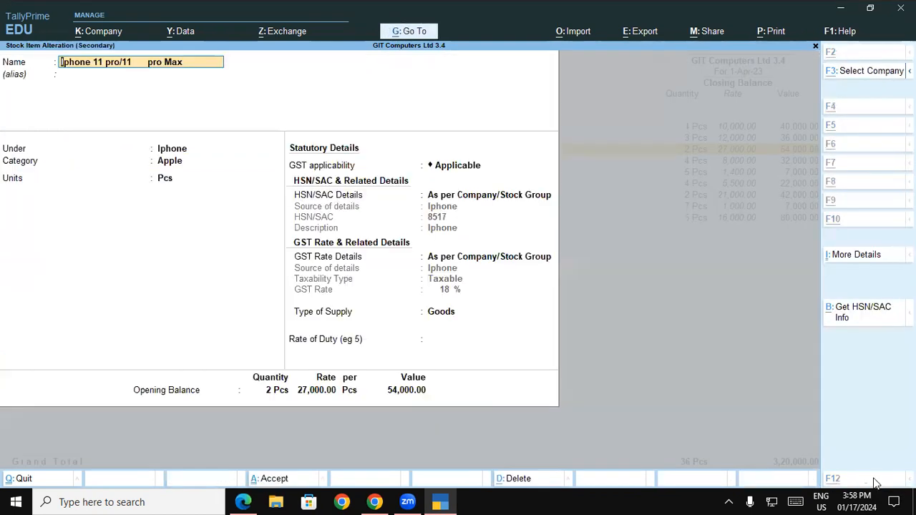
key(alt+d)
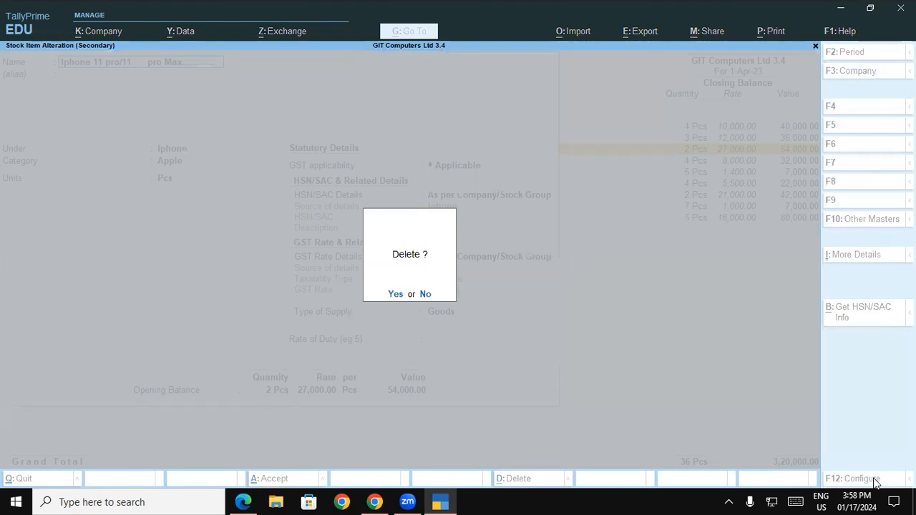
key(Escape)
key(Escape)
key(Escape)
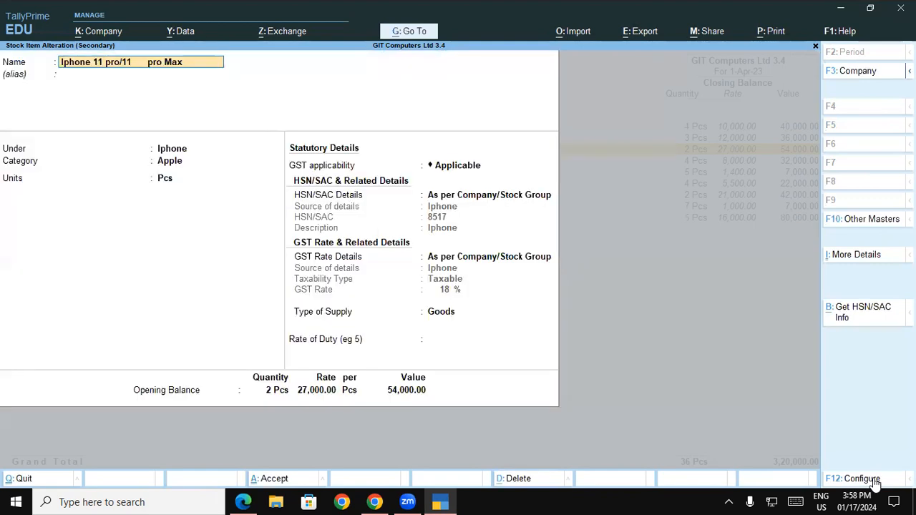
key(y)
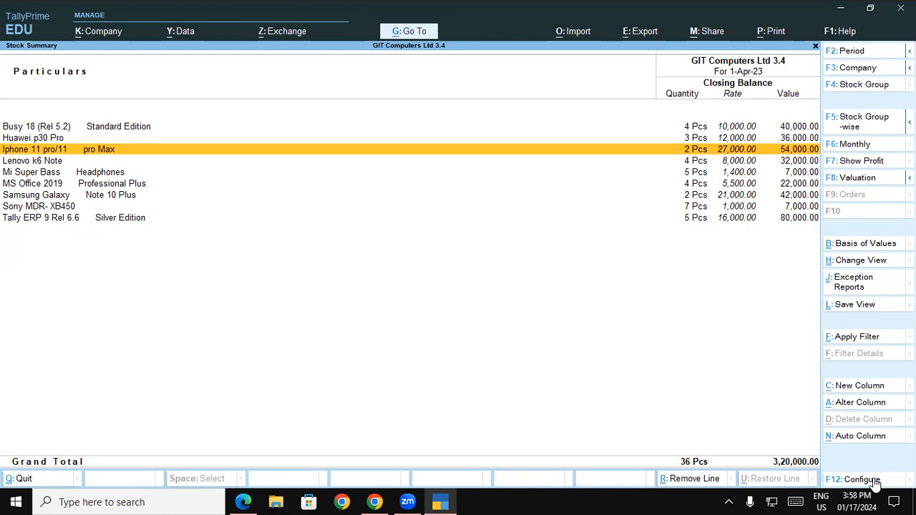
Compare the Stock Summary group-wise and item-wise, and expand the items to check each one's godown before collapsing them again.
click(825, 131)
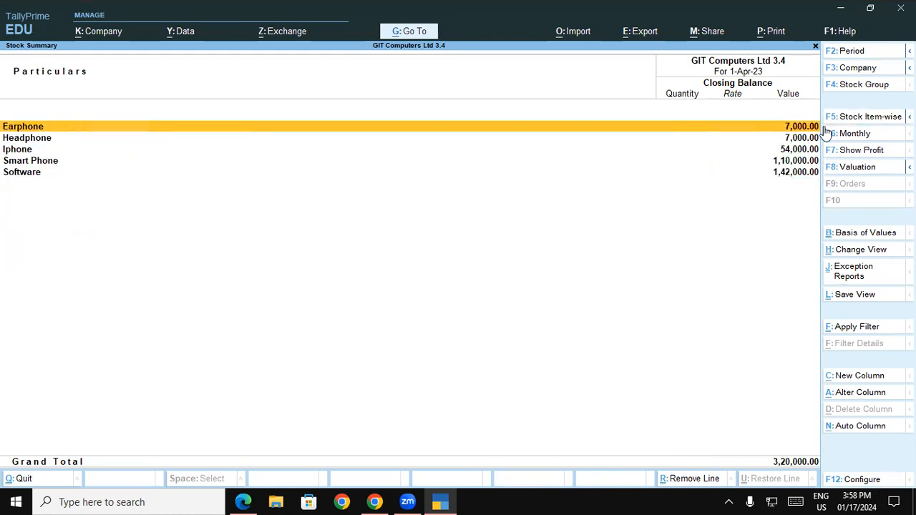
click(867, 123)
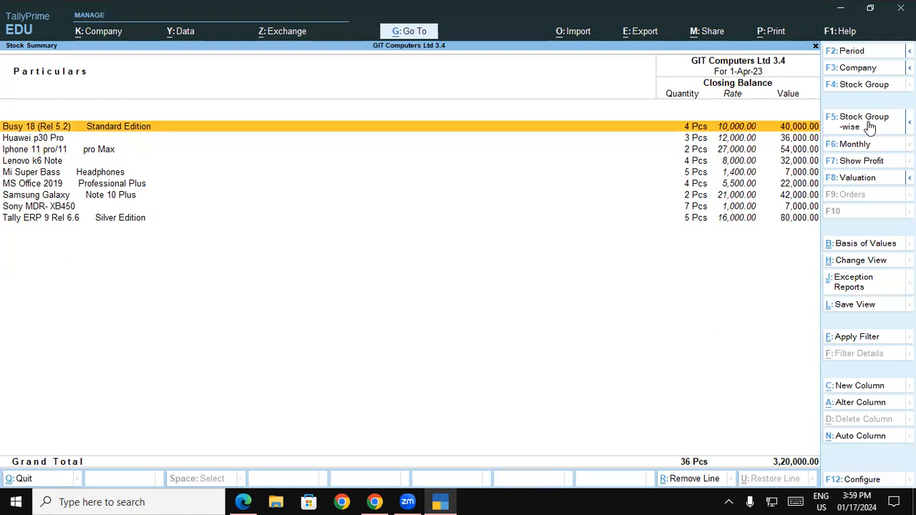
key(alt+F5)
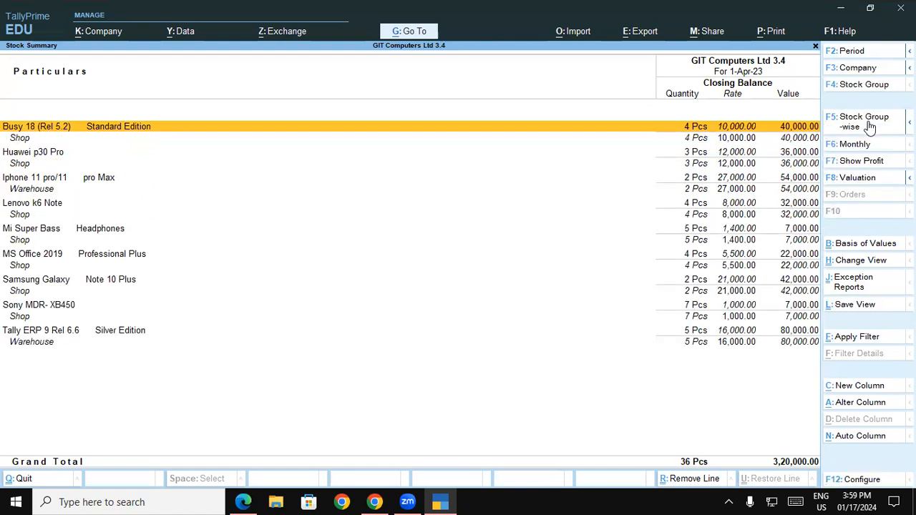
click(7, 153)
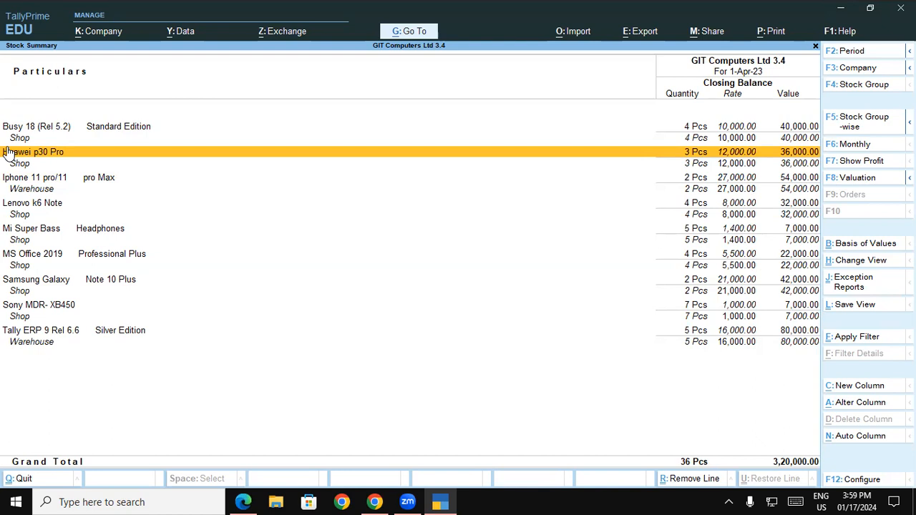
key(alt+F1)
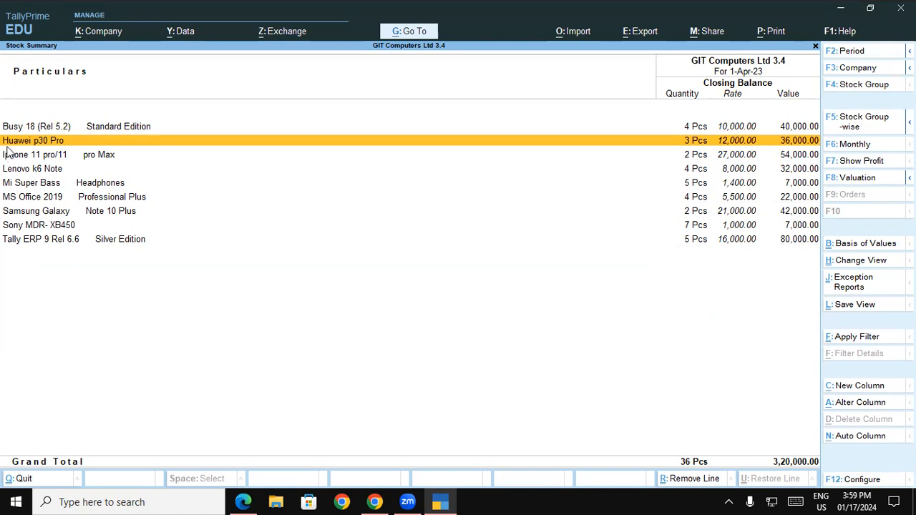
Open the Balance Sheet in detailed format to check the closing stock under Current Assets, and leave the report.
key(Escape)
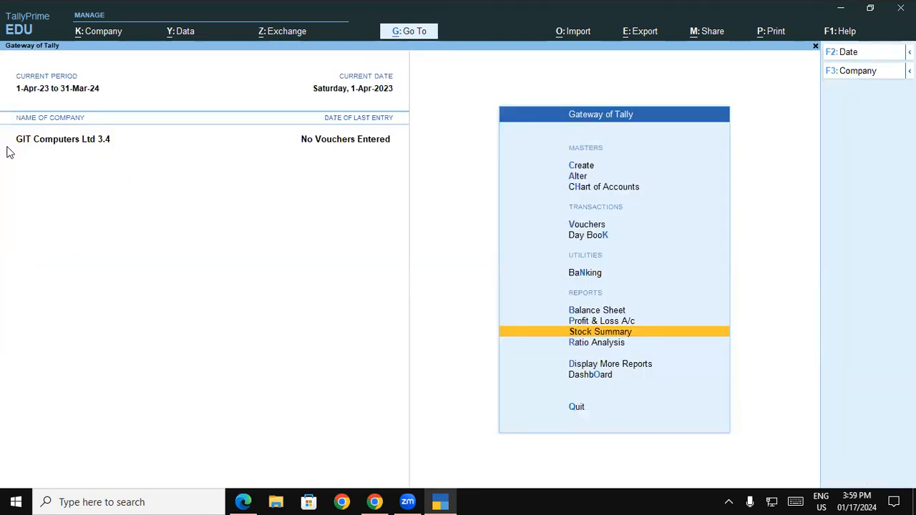
key(Up)
key(Up)
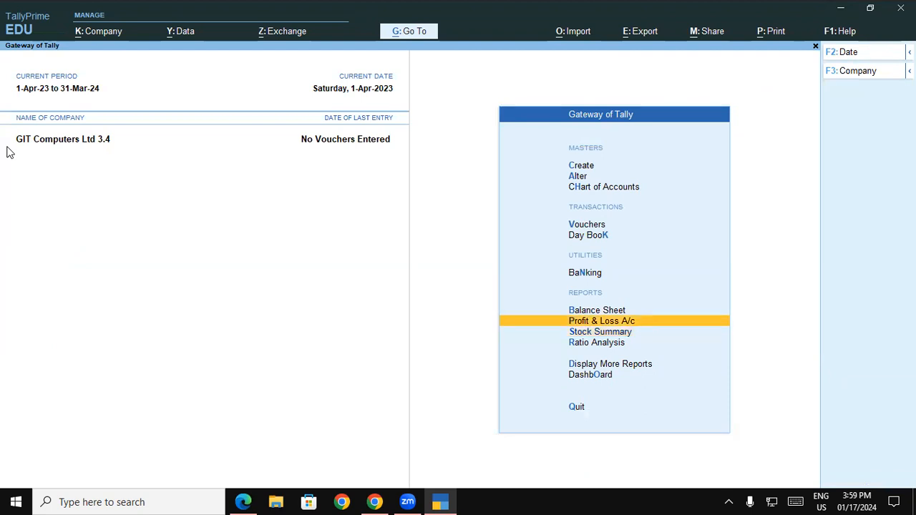
key(Return)
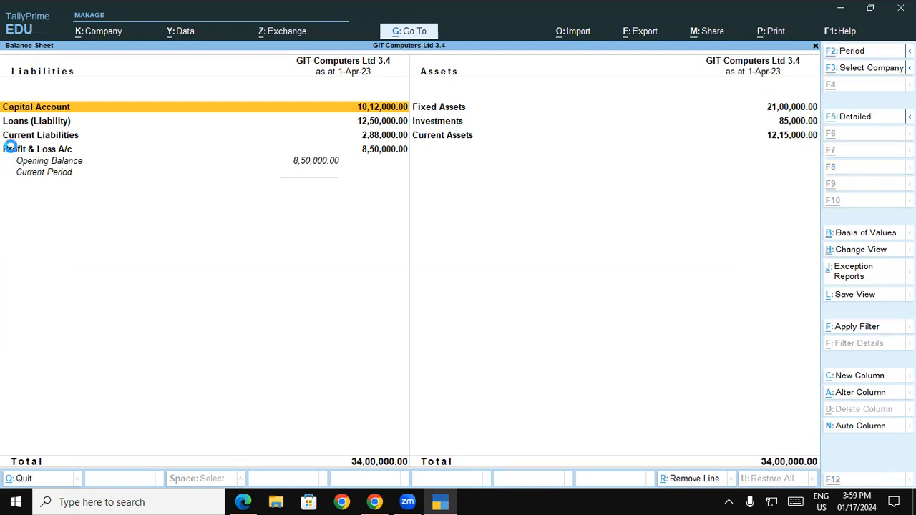
key(alt+F5)
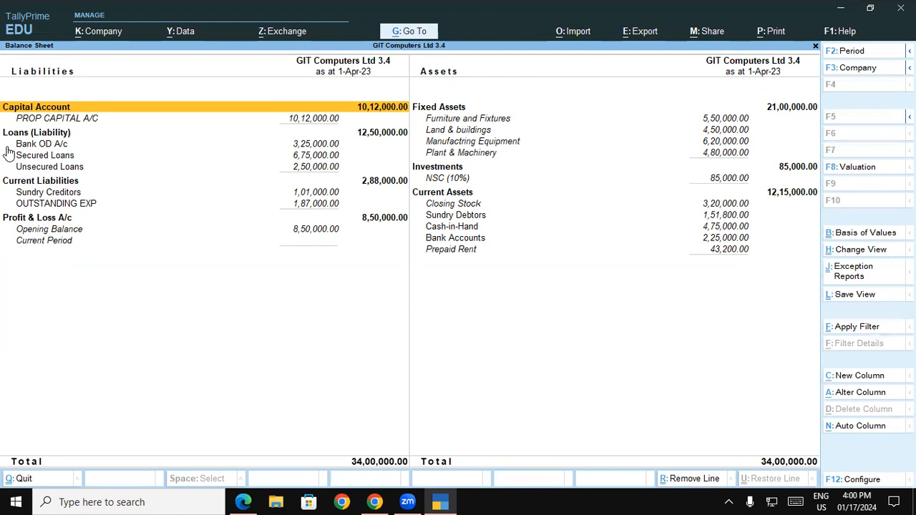
key(Escape)
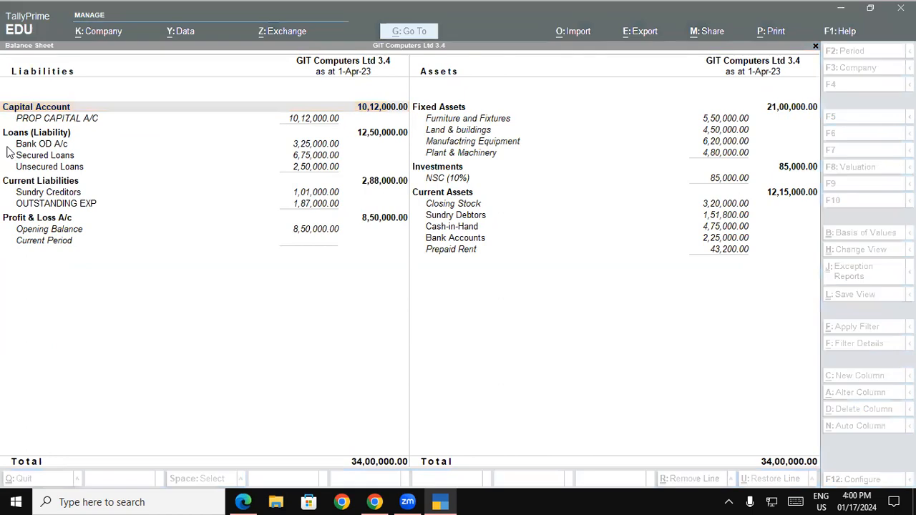